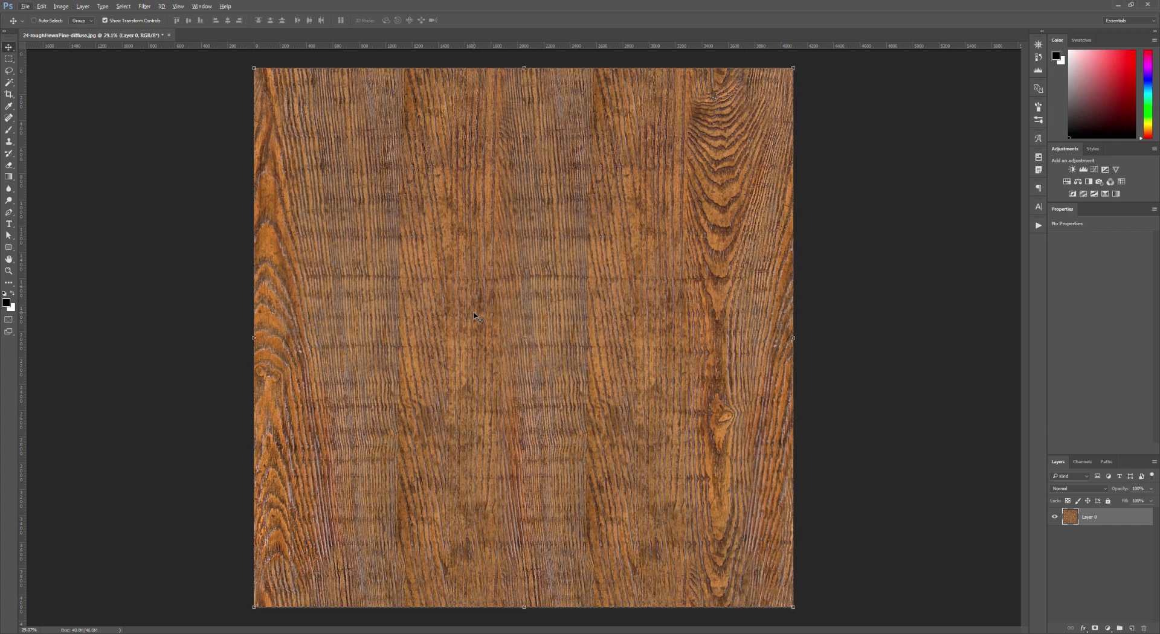
Add a Black & White adjustment layer with Reds 300, Yellows 206, Greens 32, Cyans -13, Blues -87 and Magentas -37
{"action": "scroll", "coordinate": [422, 335], "scroll_direction": "up", "scroll_amount": 3}
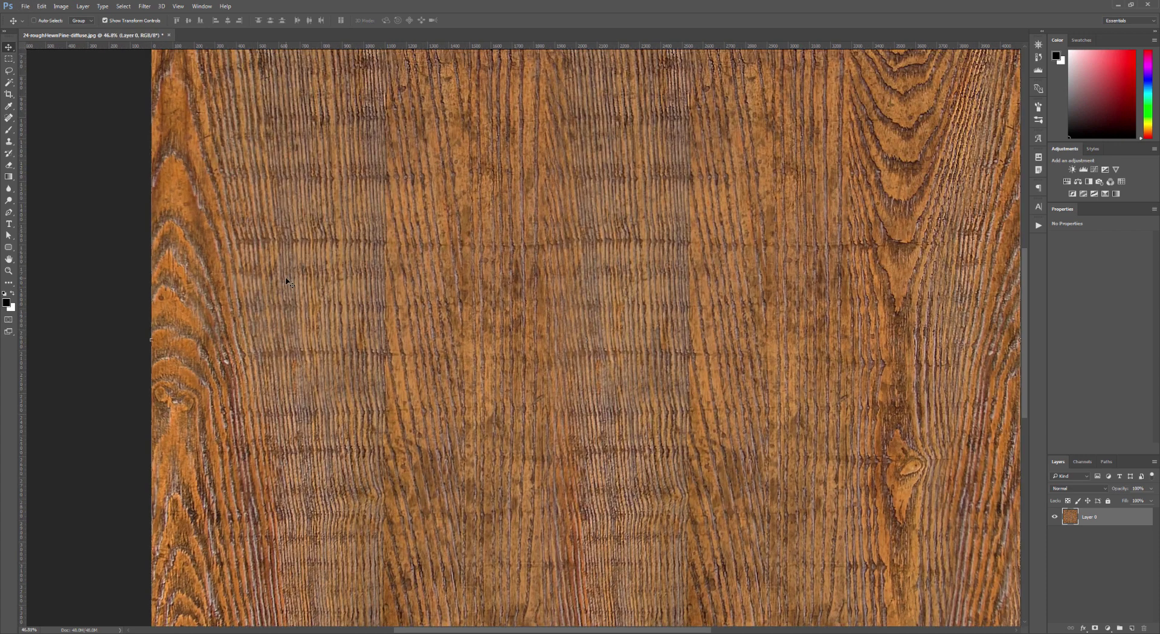
{"action": "scroll", "coordinate": [205, 309], "scroll_direction": "down", "scroll_amount": 3}
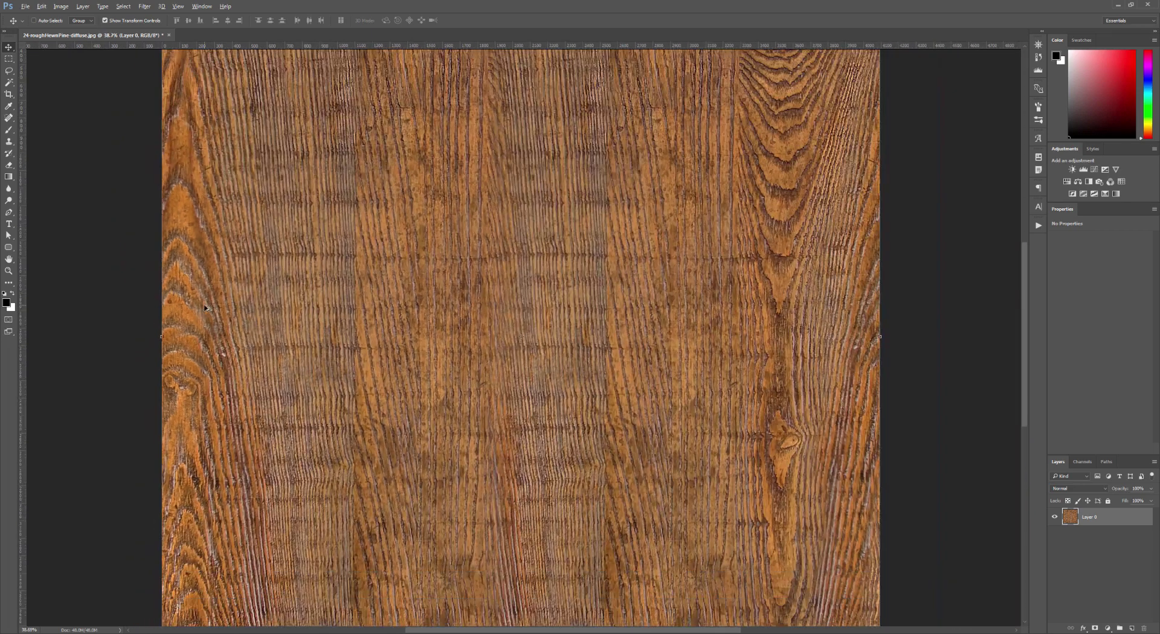
{"action": "scroll", "coordinate": [206, 309], "scroll_direction": "down", "scroll_amount": 2}
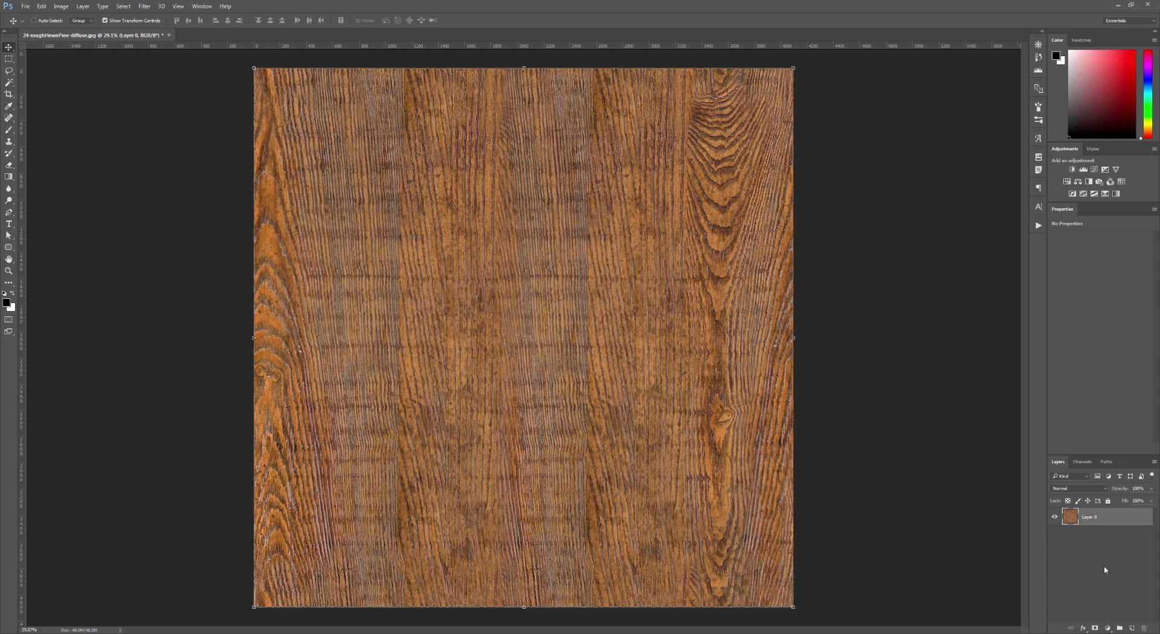
{"action": "left_click", "coordinate": [1107, 629]}
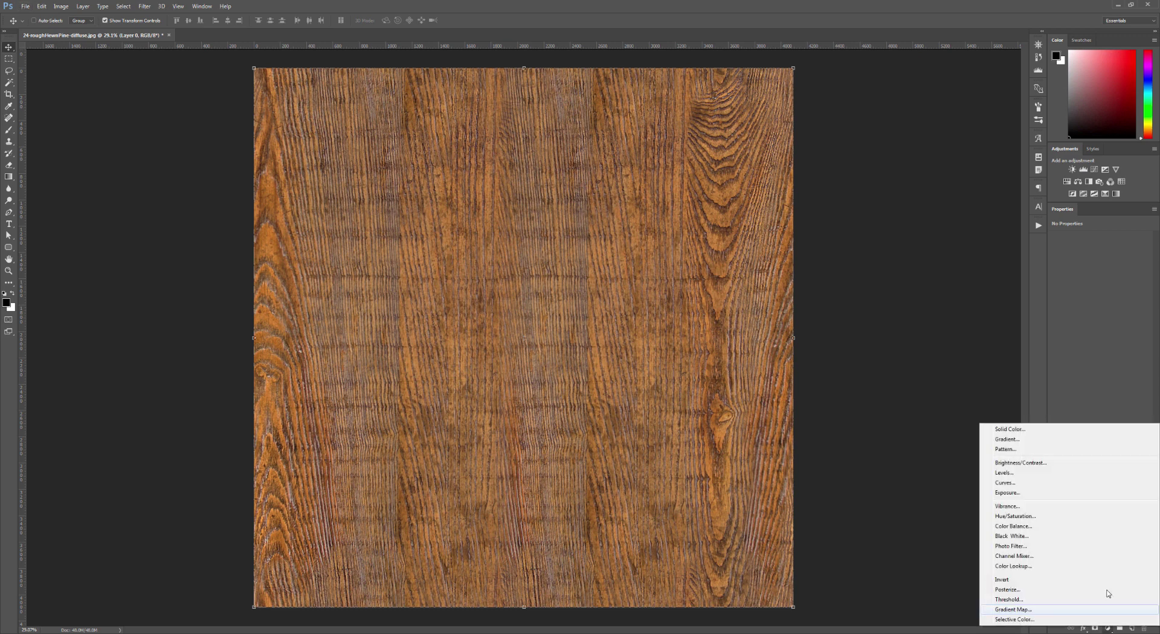
{"action": "left_click", "coordinate": [1029, 537]}
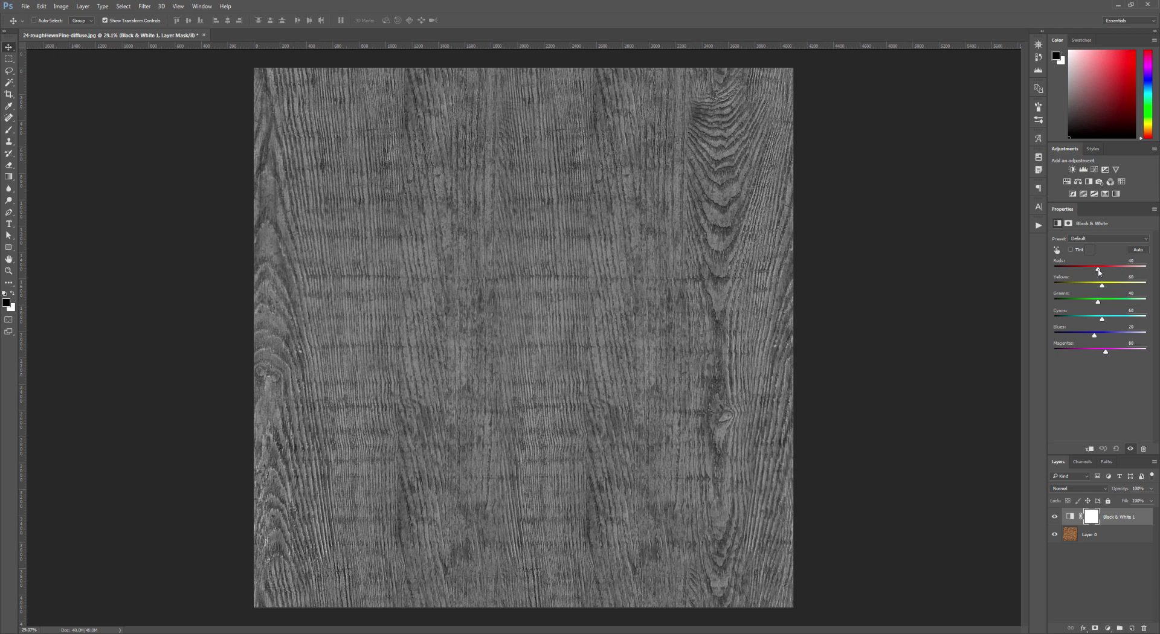
{"action": "left_click_drag", "start_coordinate": [1098, 269], "coordinate": [1084, 352]}
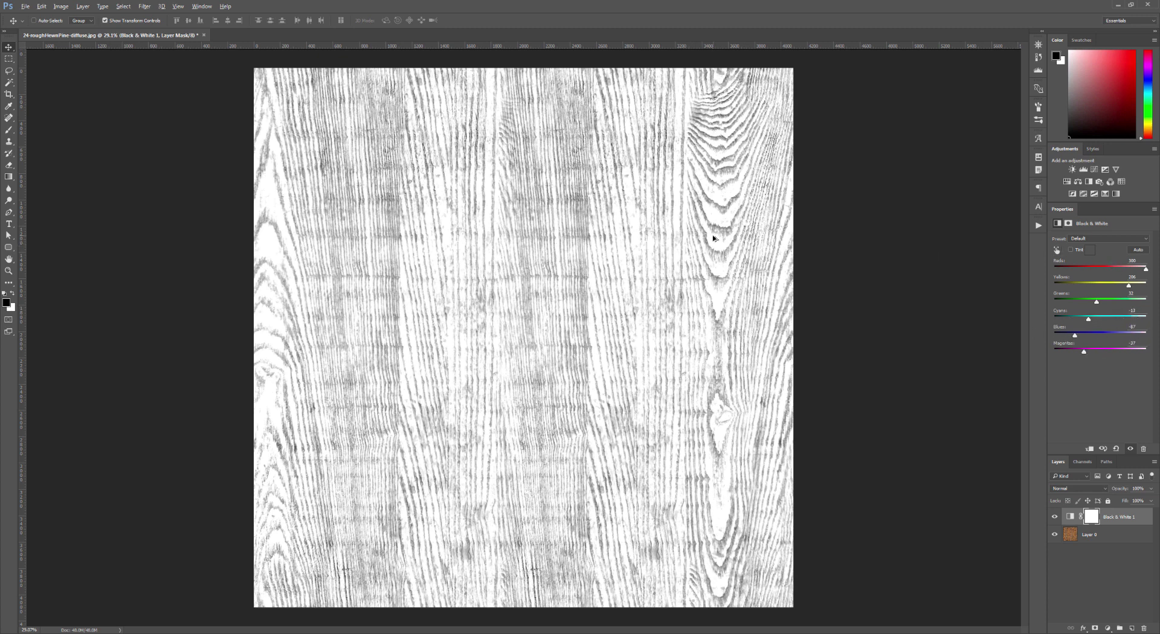
Fine-tune the Black & White adjustment by setting Yellows to 300 and Reds to 177
{"action": "scroll", "coordinate": [722, 241], "scroll_direction": "up", "scroll_amount": 3}
{"action": "scroll", "coordinate": [727, 243], "scroll_direction": "up", "scroll_amount": 2}
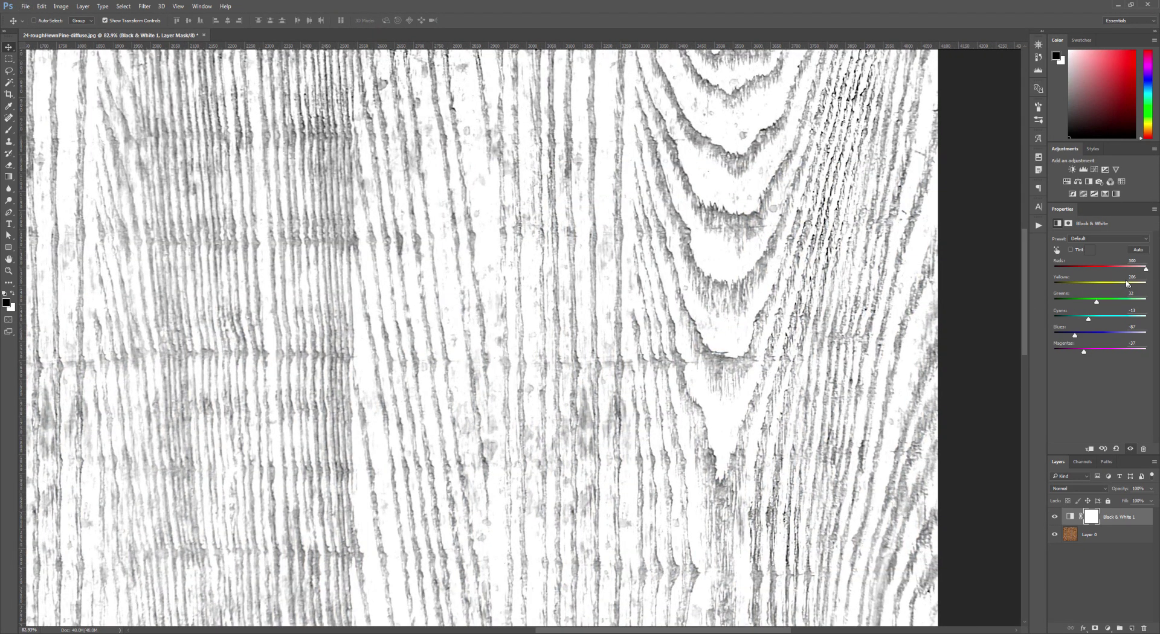
{"action": "left_click_drag", "start_coordinate": [1128, 289], "coordinate": [1119, 289]}
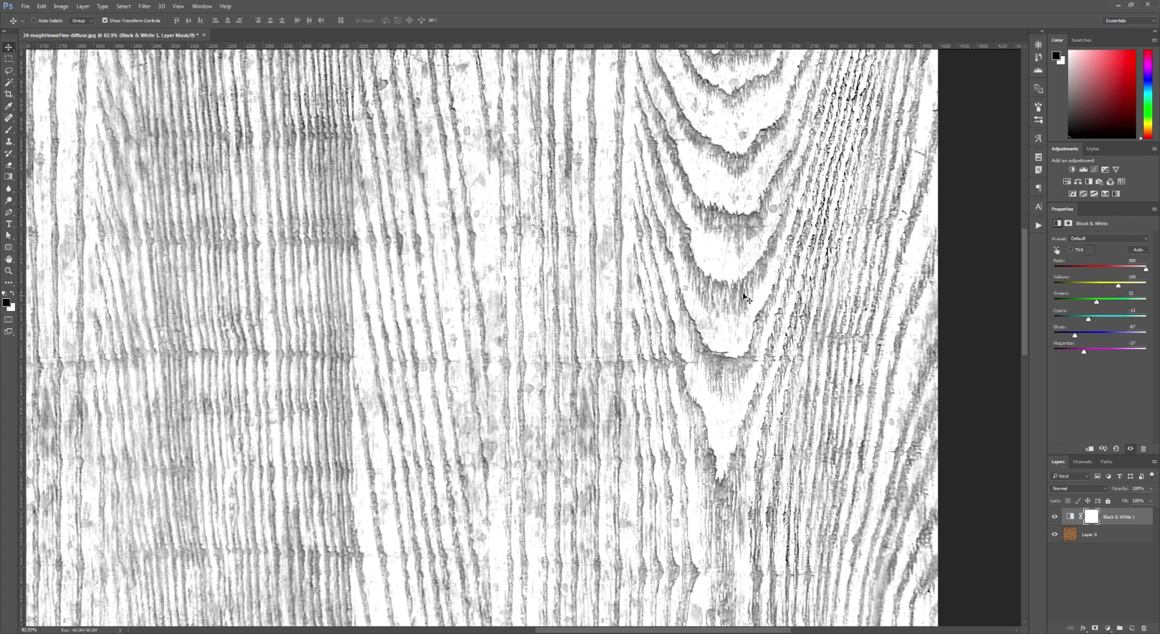
{"action": "mouse_move", "coordinate": [1118, 288]}
{"action": "left_mouse_down"}
{"action": "mouse_move", "coordinate": [1101, 270]}
{"action": "mouse_move", "coordinate": [1147, 270]}
{"action": "mouse_move", "coordinate": [1079, 288]}
{"action": "mouse_move", "coordinate": [1147, 286]}
{"action": "mouse_move", "coordinate": [1095, 270]}
{"action": "mouse_move", "coordinate": [1123, 271]}
{"action": "mouse_move", "coordinate": [1119, 285]}
{"action": "mouse_move", "coordinate": [1146, 270]}
{"action": "mouse_move", "coordinate": [1119, 287]}
{"action": "mouse_move", "coordinate": [1114, 270]}
{"action": "mouse_move", "coordinate": [1125, 272]}
{"action": "left_mouse_up"}
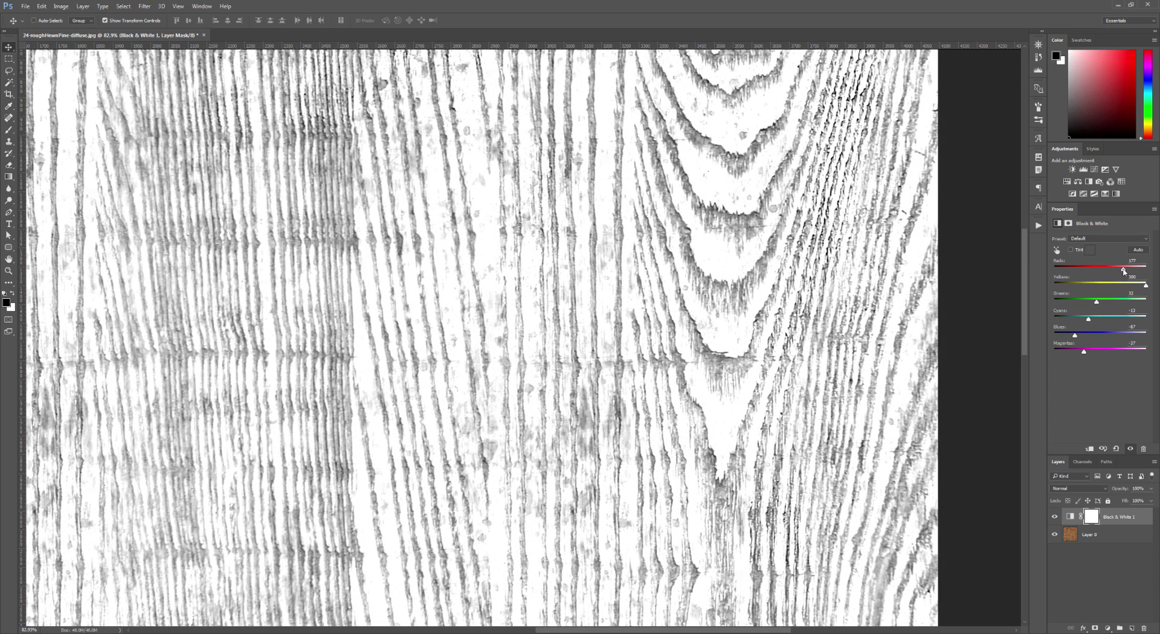
Merge the Black & White adjustment with a copy of Layer 0 and duplicate the merged layer
{"action": "left_click", "coordinate": [1109, 533]}
{"action": "key", "text": "ctrl+j"}
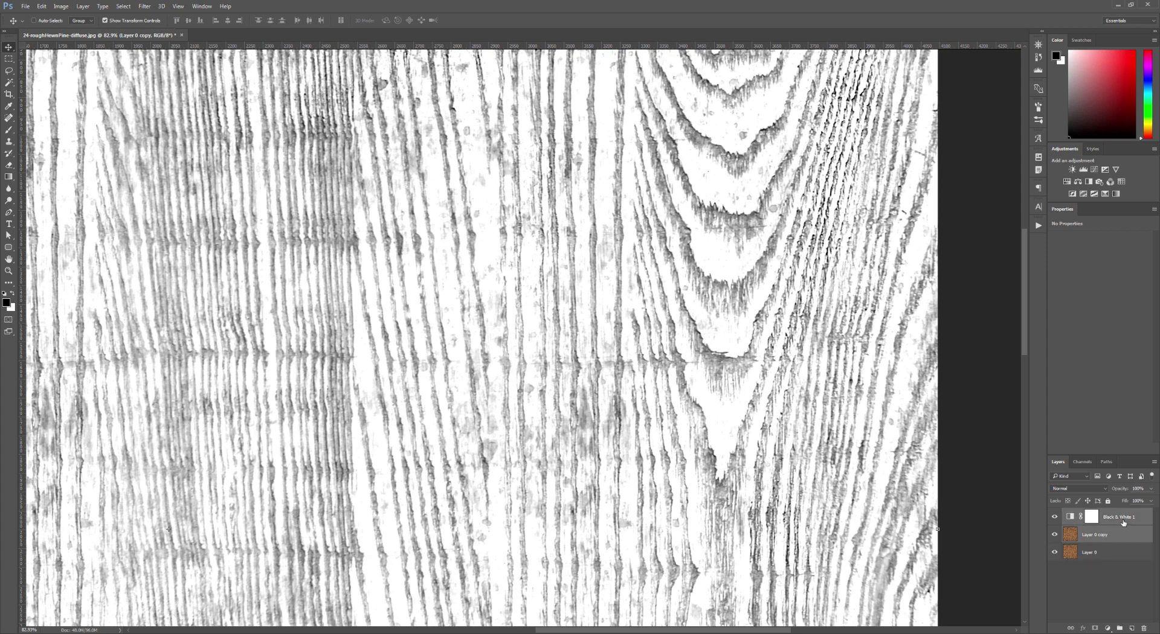
{"action": "right_click", "coordinate": [1121, 527]}
{"action": "left_click", "coordinate": [1059, 377]}
{"action": "key", "text": "ctrl+j"}
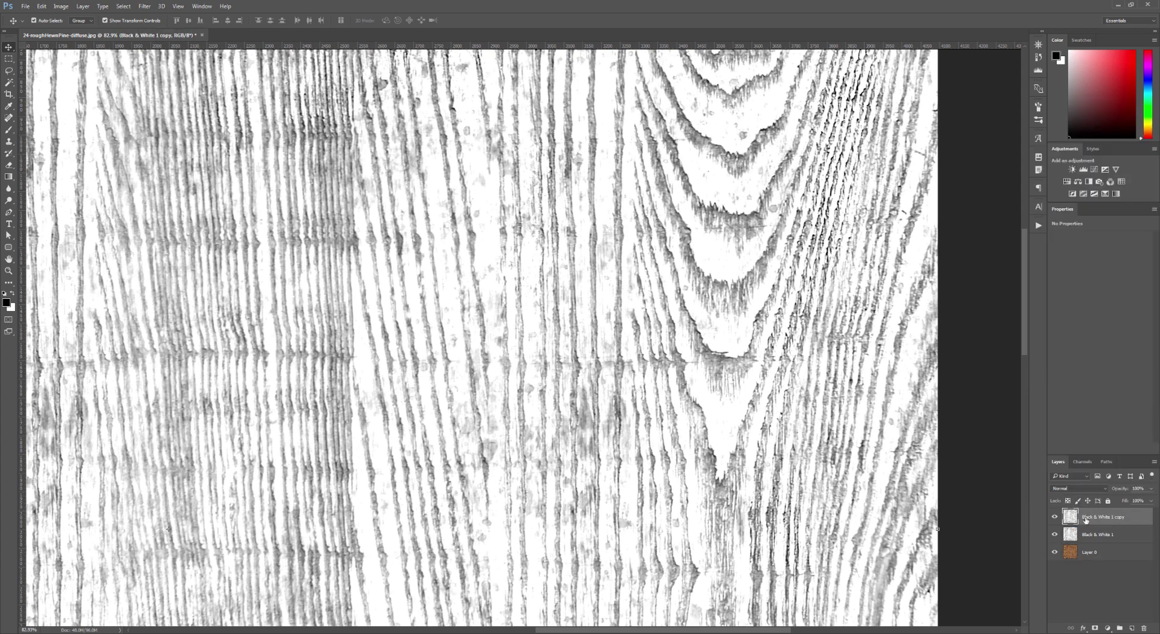
Add a Curves adjustment layer and steepen the contrast by moving the black point far inward and the white point slightly inward
{"action": "left_click", "coordinate": [1108, 629]}
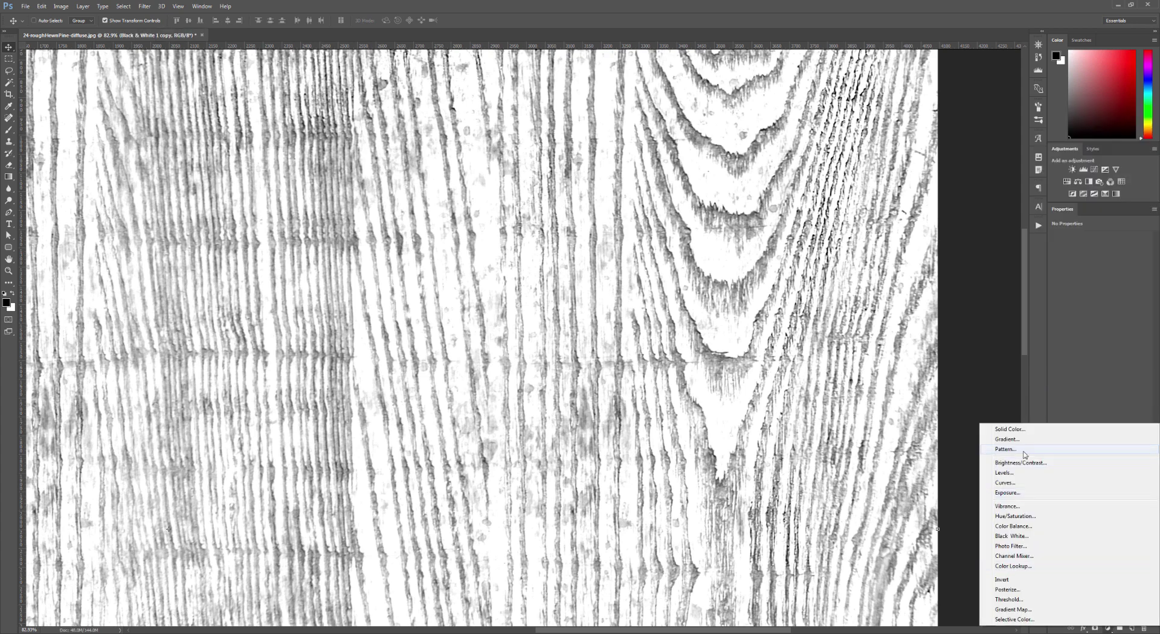
{"action": "left_click", "coordinate": [1011, 483]}
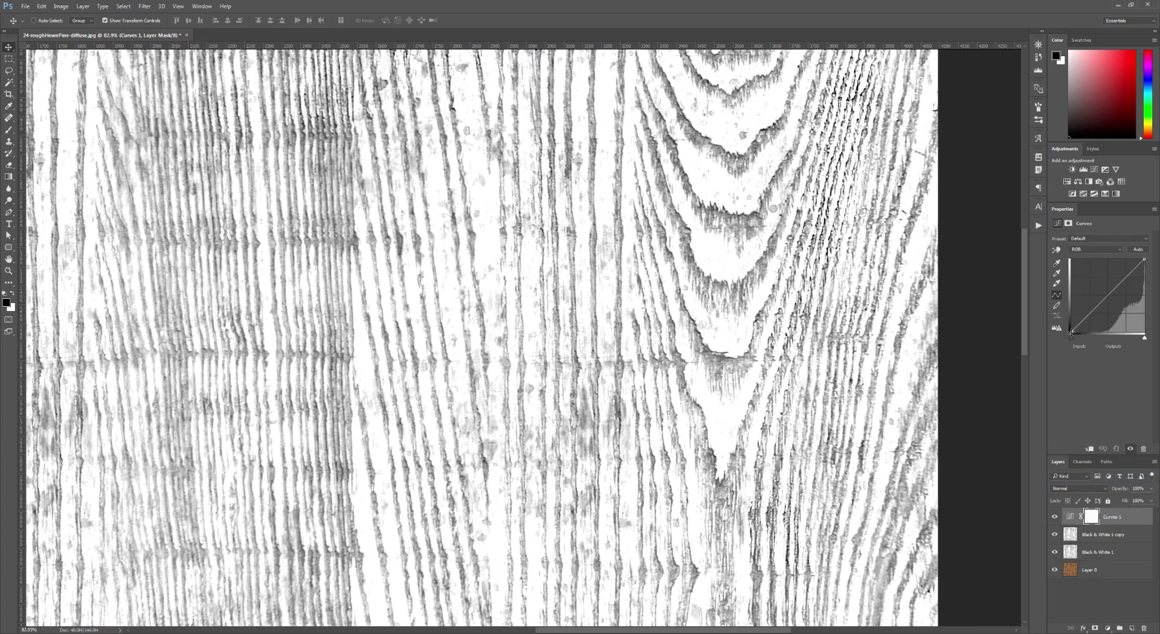
{"action": "left_click", "coordinate": [1059, 328]}
{"action": "left_click_drag", "start_coordinate": [1072, 331], "coordinate": [1103, 331]}
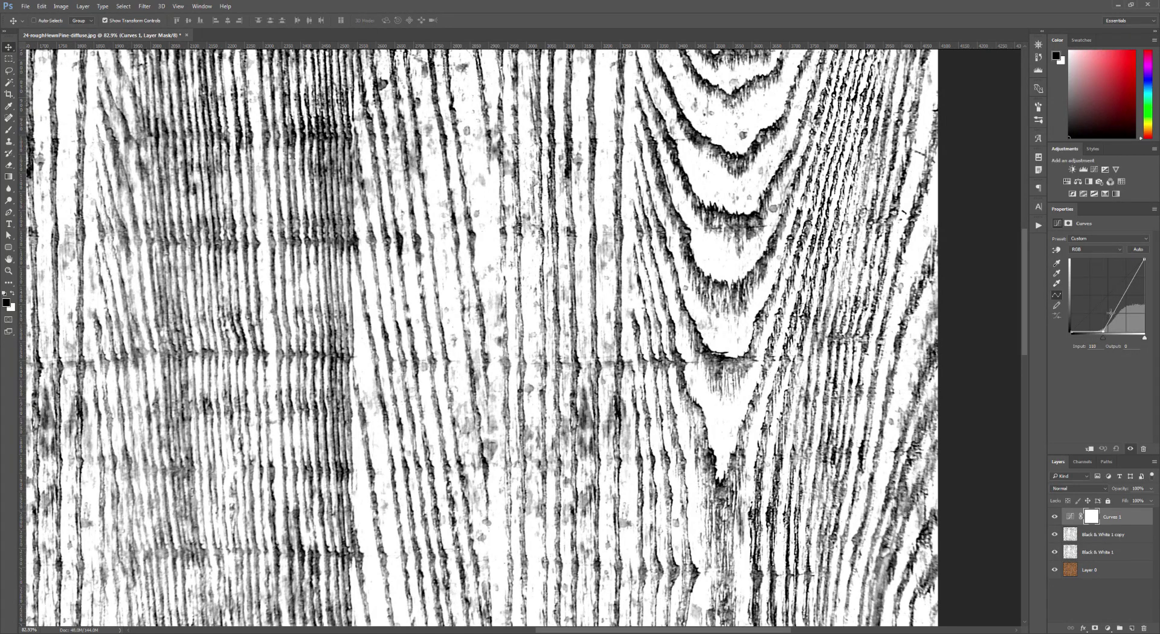
{"action": "left_click_drag", "start_coordinate": [1143, 259], "coordinate": [1137, 259]}
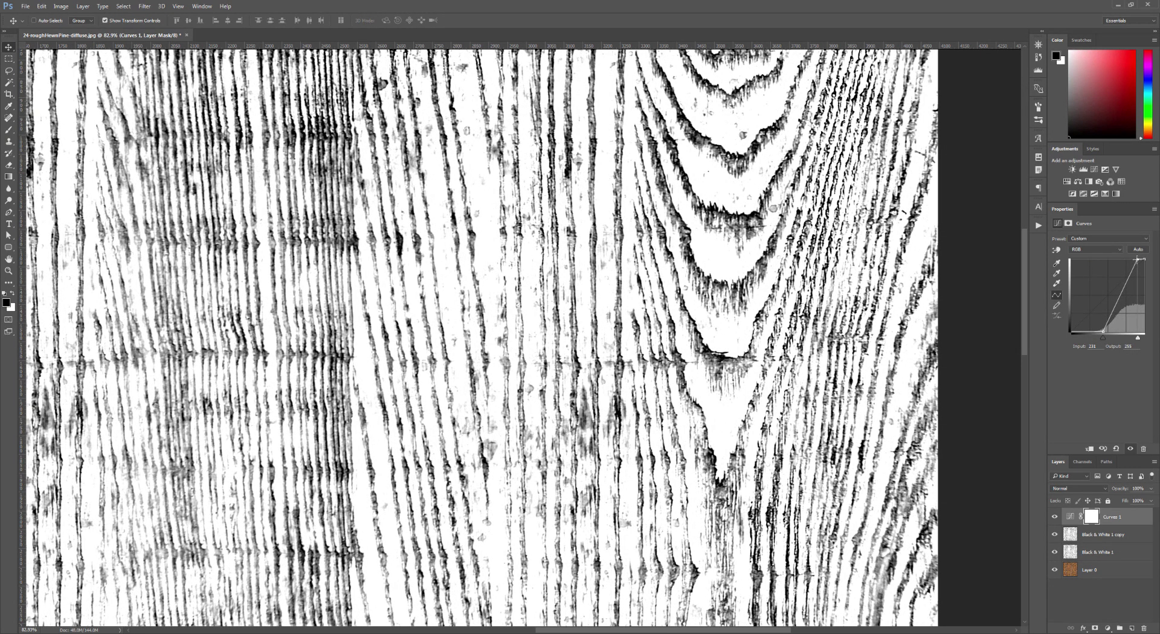
{"action": "left_click_drag", "start_coordinate": [1104, 329], "coordinate": [1111, 329]}
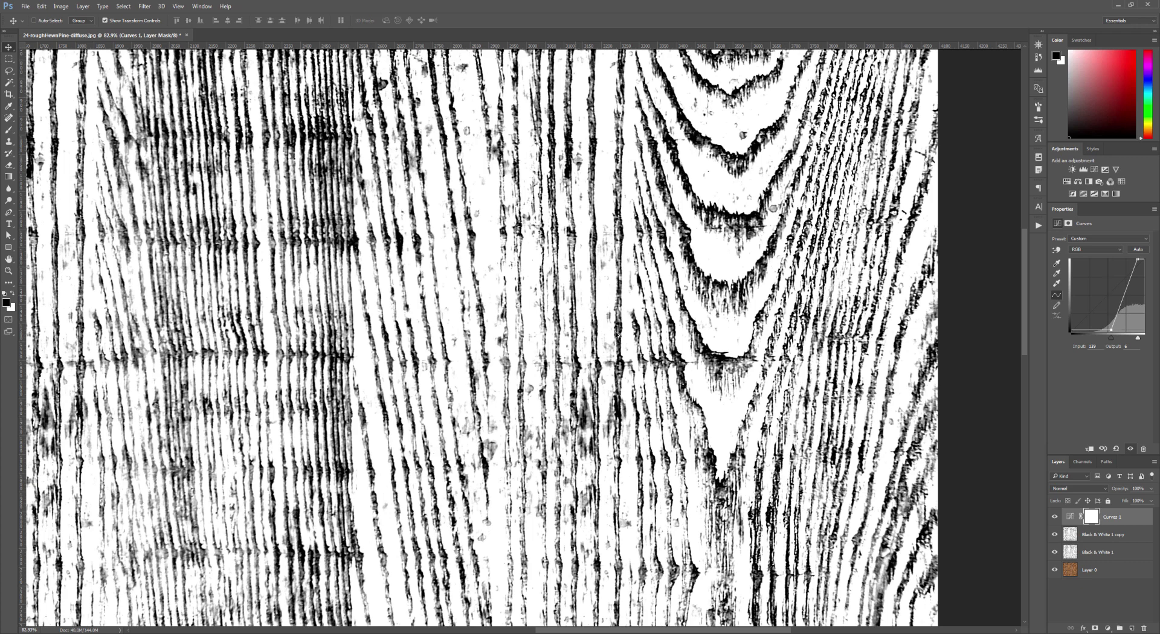
Compare the wood grain with and without the Curves adjustment, over the whole image and in close-up
{"action": "scroll", "coordinate": [623, 343], "scroll_direction": "down", "scroll_amount": 4}
{"action": "scroll", "coordinate": [623, 343], "scroll_direction": "down", "scroll_amount": 1}
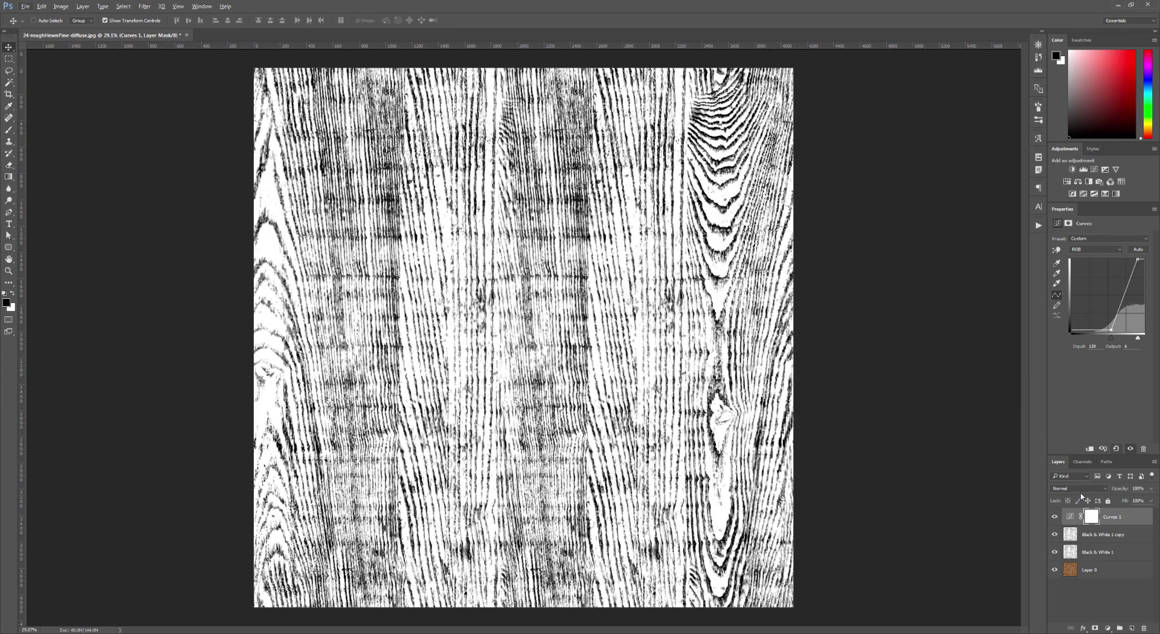
{"action": "left_click", "coordinate": [1057, 518]}
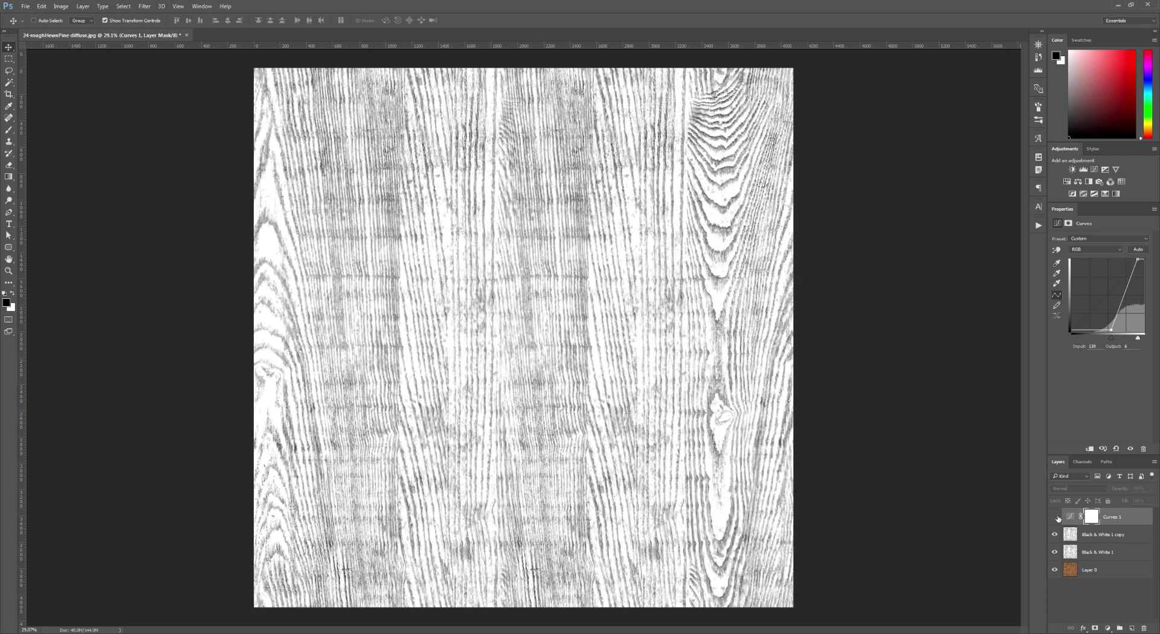
{"action": "left_click", "coordinate": [1057, 518]}
{"action": "left_click", "coordinate": [1058, 518]}
{"action": "left_click", "coordinate": [1057, 518]}
{"action": "scroll", "coordinate": [719, 343], "scroll_direction": "up", "scroll_amount": 2}
{"action": "scroll", "coordinate": [719, 344], "scroll_direction": "up", "scroll_amount": 2}
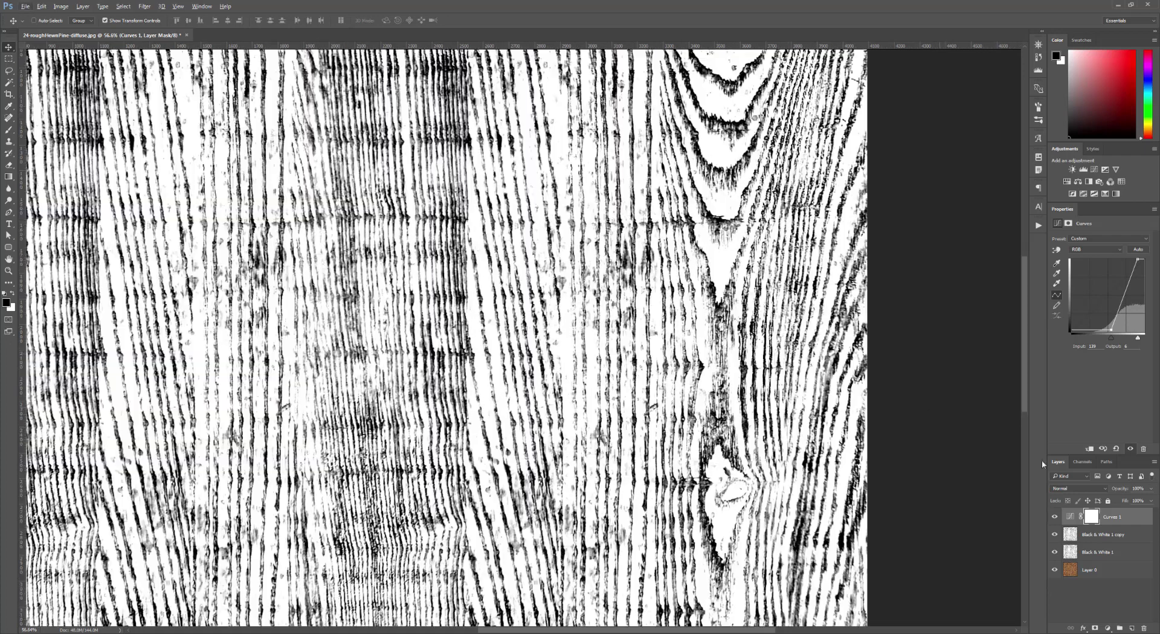
Merge the Curves adjustment with the black-and-white copy beneath it and duplicate the merged layer
{"action": "left_click", "coordinate": [1133, 537], "text": "shift"}
{"action": "right_click", "coordinate": [1132, 535]}
{"action": "left_click", "coordinate": [1056, 393]}
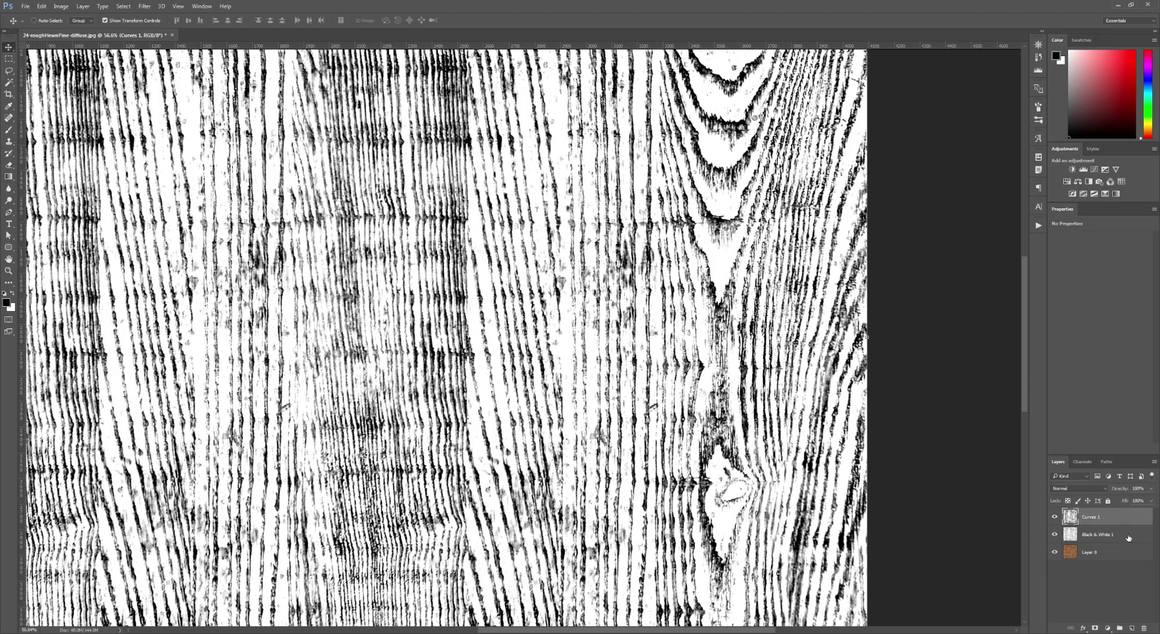
{"action": "key", "text": "ctrl+j"}
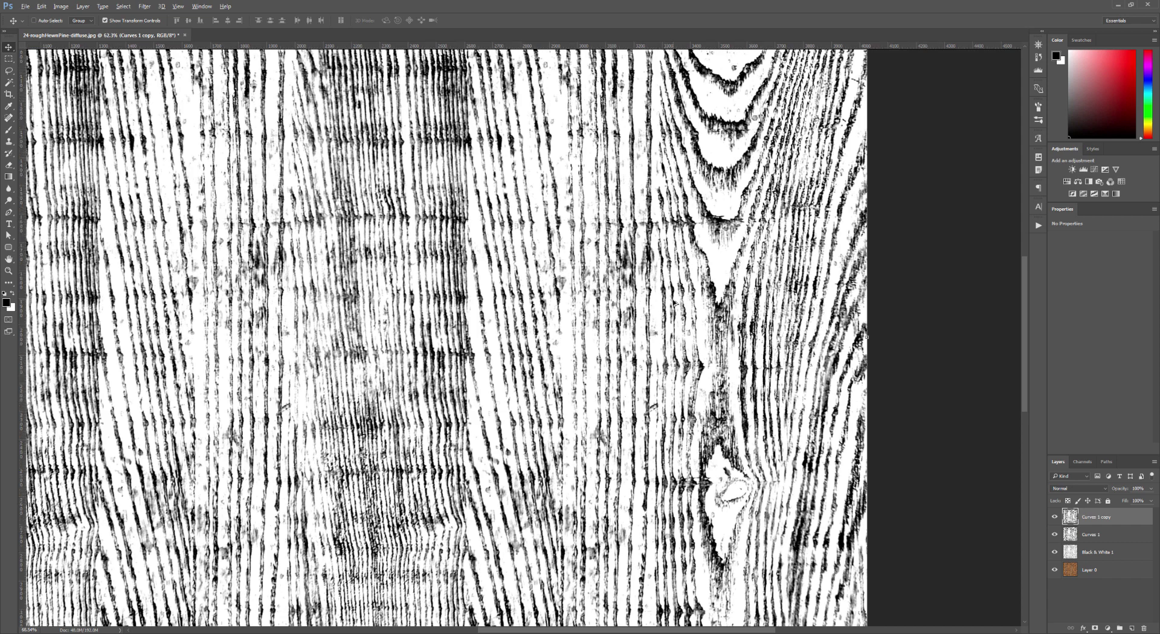
Group the three black-and-white layers above Layer 0
{"action": "scroll", "coordinate": [667, 317], "scroll_direction": "up", "scroll_amount": 2}
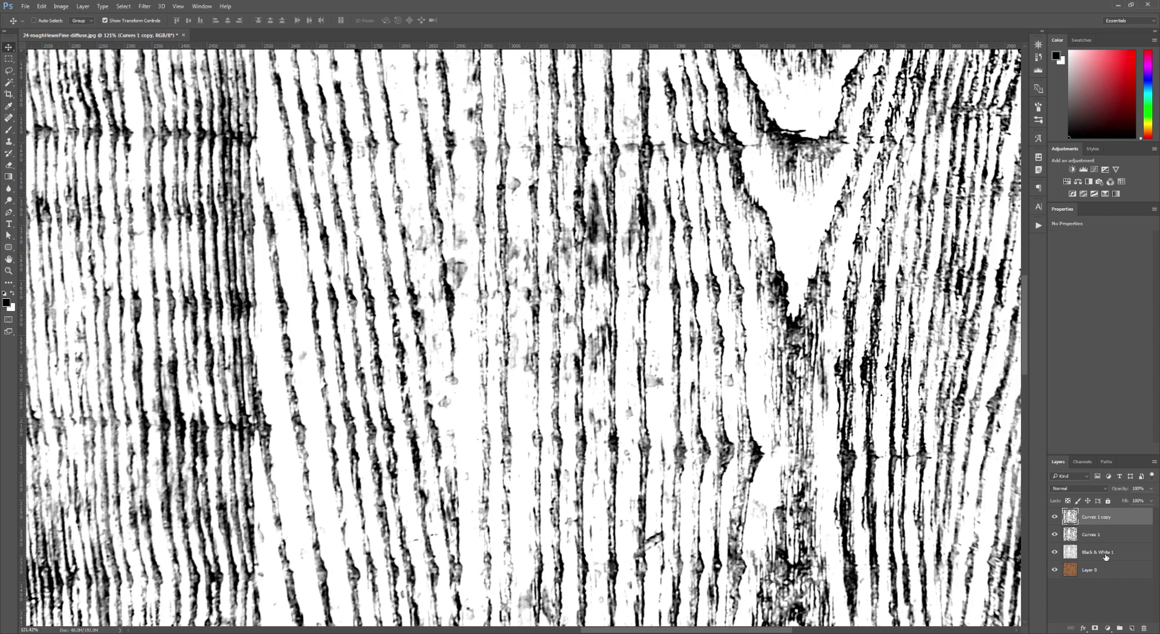
{"action": "left_click", "coordinate": [1106, 556], "text": "shift"}
{"action": "left_click", "coordinate": [1119, 628]}
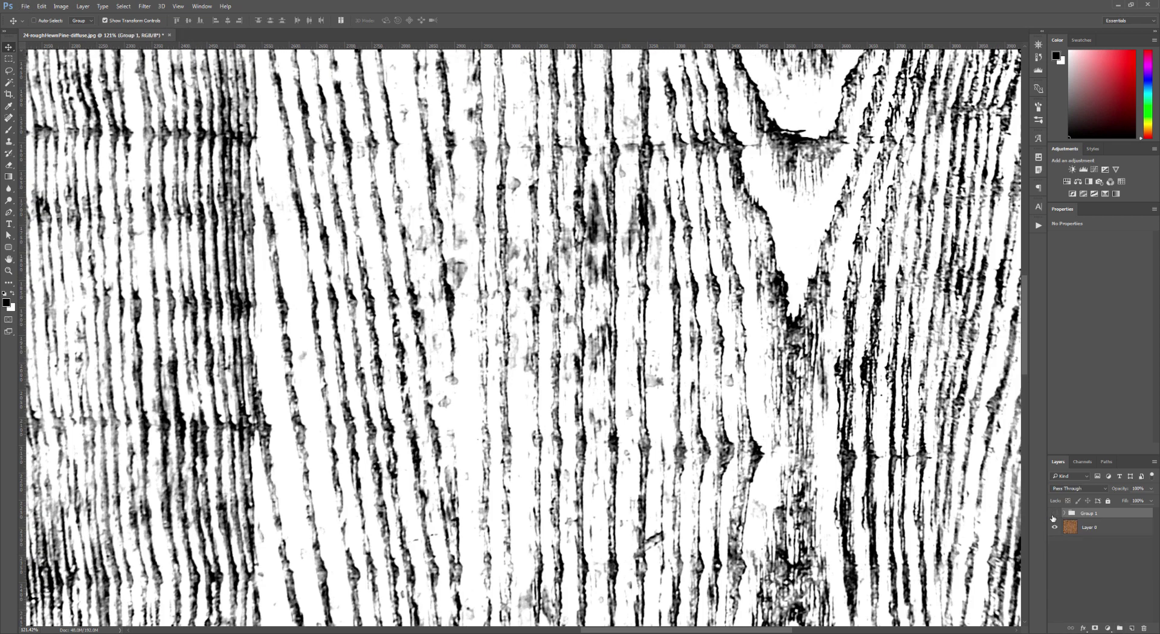
Compare the original wood texture with the black-and-white group, examining the stains between the grain lines up close
{"action": "left_click", "coordinate": [1054, 518]}
{"action": "scroll", "coordinate": [491, 220], "scroll_direction": "down", "scroll_amount": 2}
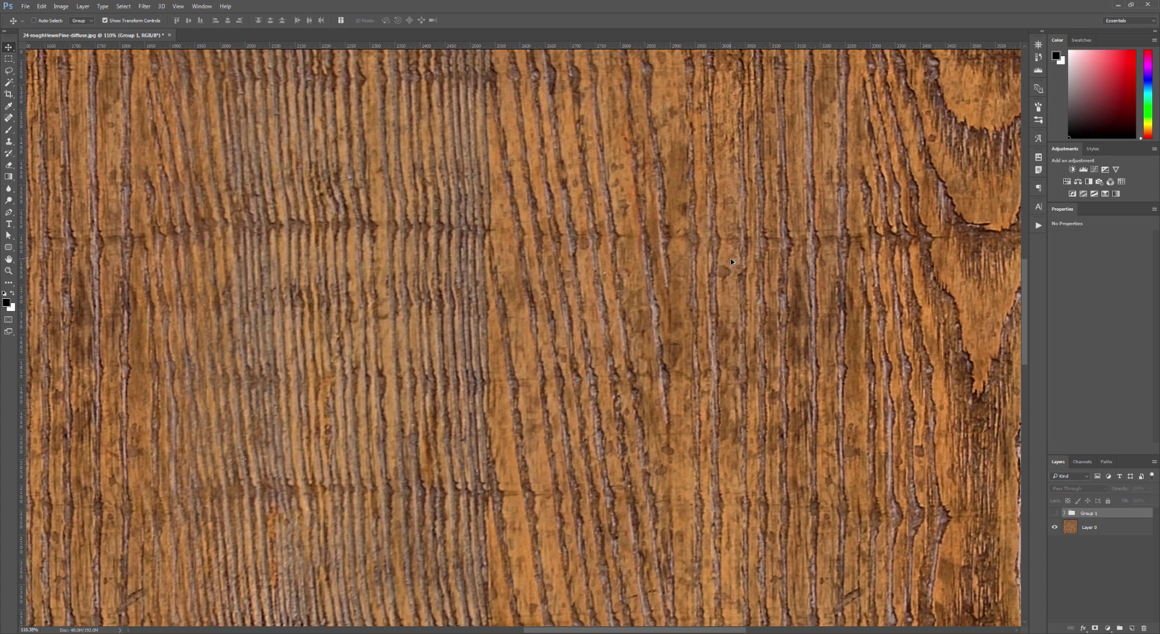
{"action": "scroll", "coordinate": [725, 263], "scroll_direction": "up", "scroll_amount": 3}
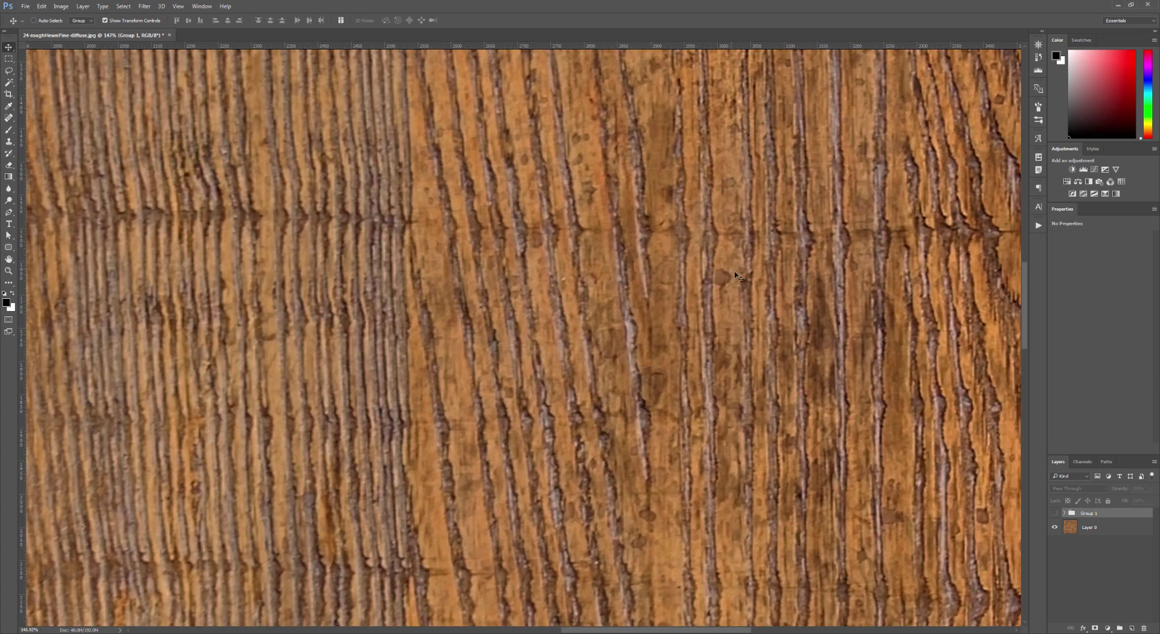
{"action": "left_click", "coordinate": [1054, 513]}
{"action": "left_click", "coordinate": [1055, 514]}
{"action": "scroll", "coordinate": [740, 288], "scroll_direction": "down", "scroll_amount": 2}
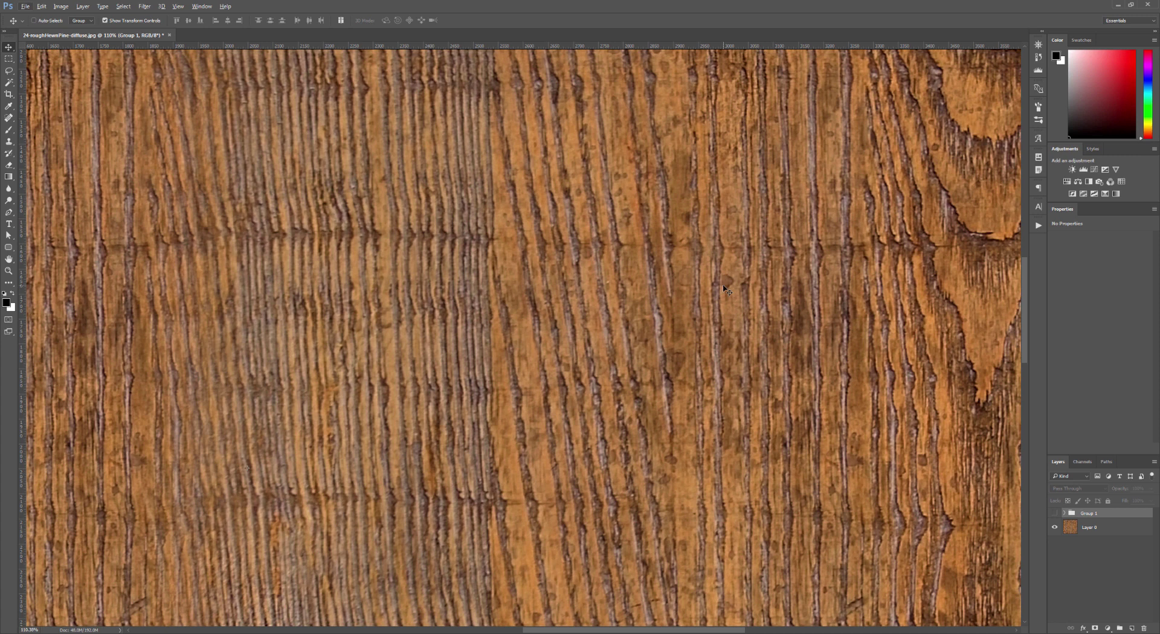
{"action": "scroll", "coordinate": [727, 287], "scroll_direction": "up", "scroll_amount": 2}
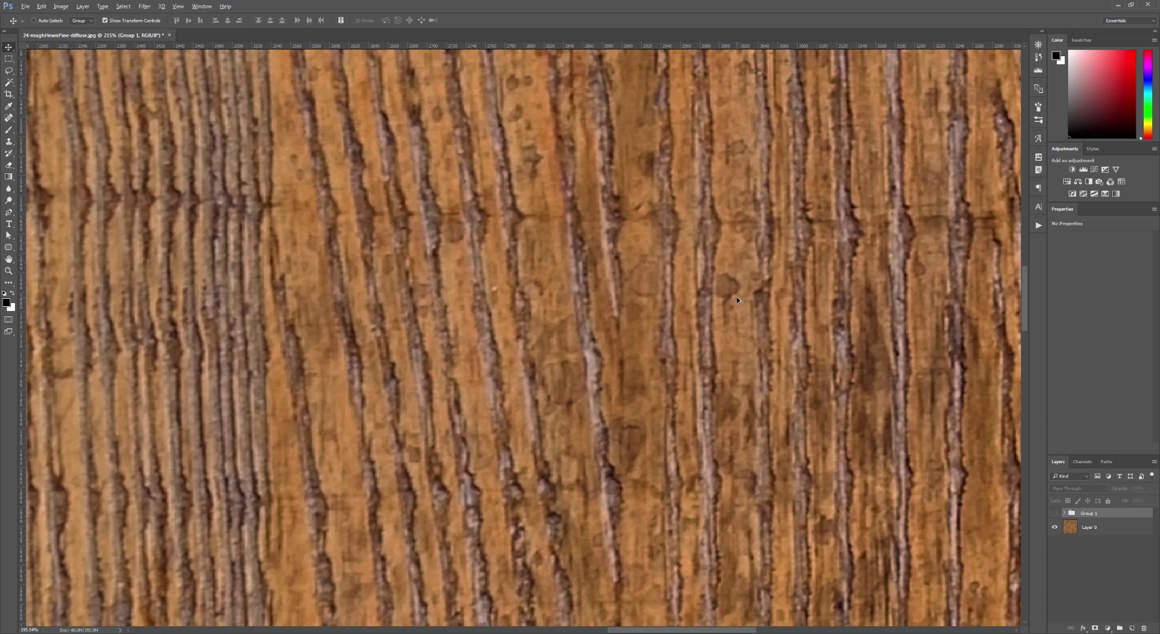
{"action": "scroll", "coordinate": [738, 301], "scroll_direction": "down", "scroll_amount": 2}
{"action": "left_click", "coordinate": [1055, 513]}
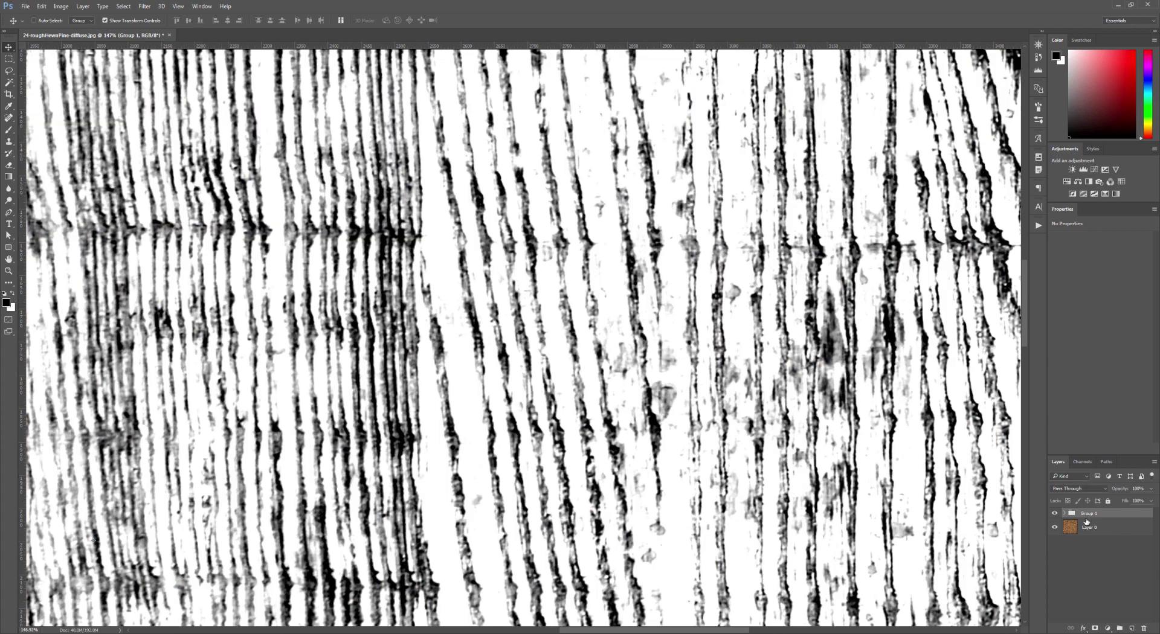
Add a layer mask to Group 1 and create a white-filled layer between the group and Layer 0
{"action": "left_click", "coordinate": [1095, 628]}
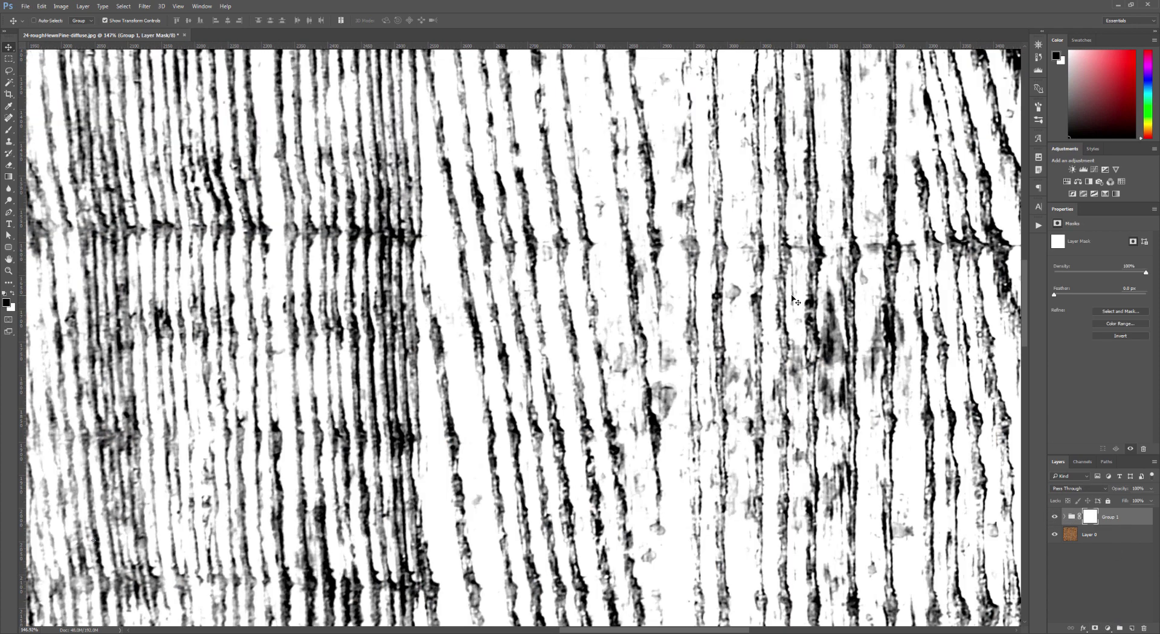
{"action": "key", "text": "b"}
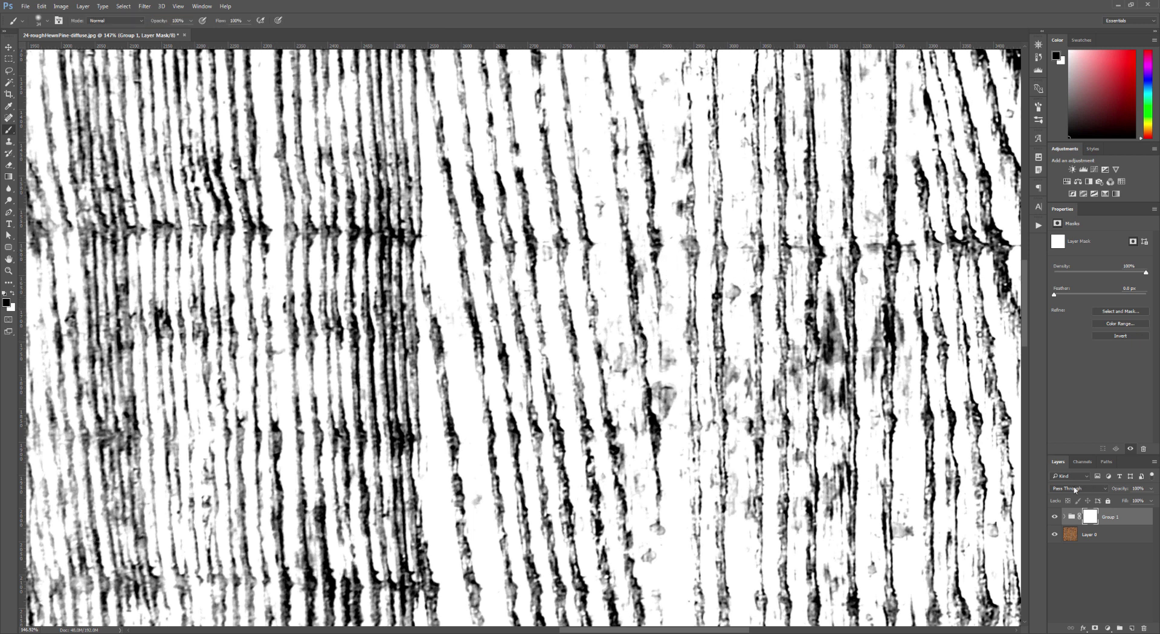
{"action": "left_click", "coordinate": [1091, 536]}
{"action": "key", "text": "ctrl+shift+n"}
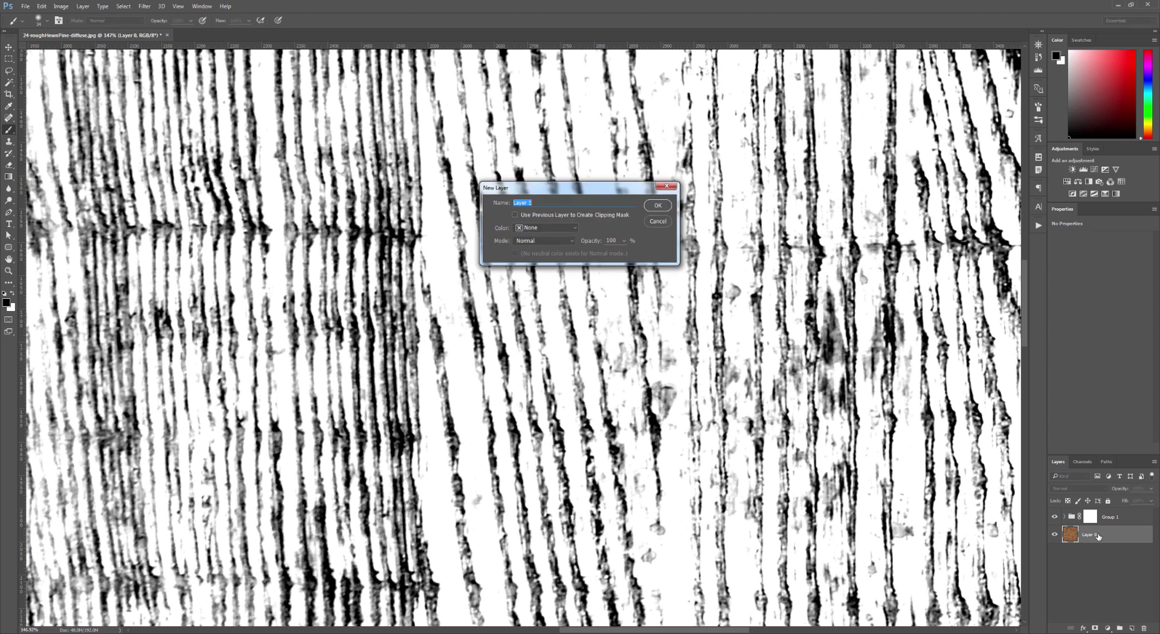
{"action": "key", "text": "Return"}
{"action": "key", "text": "ctrl+BackSpace"}
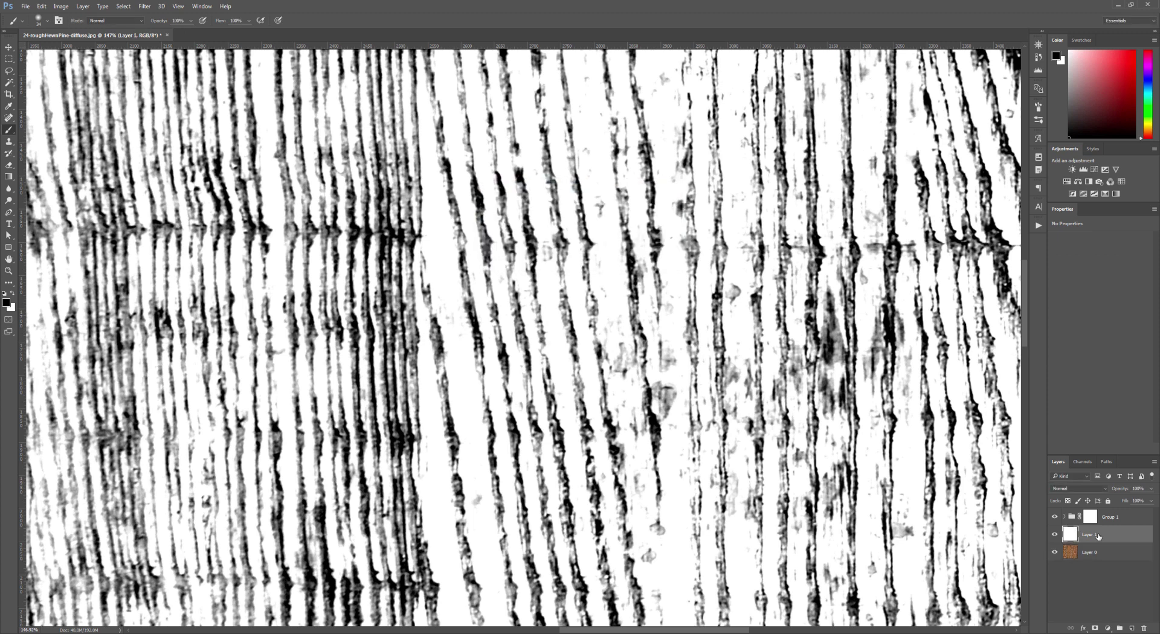
Paint black on Group 1's mask over the grey stain between the grain lines near the middle of the texture
{"action": "left_click", "coordinate": [1055, 517]}
{"action": "left_click", "coordinate": [1054, 519]}
{"action": "left_click", "coordinate": [1090, 517]}
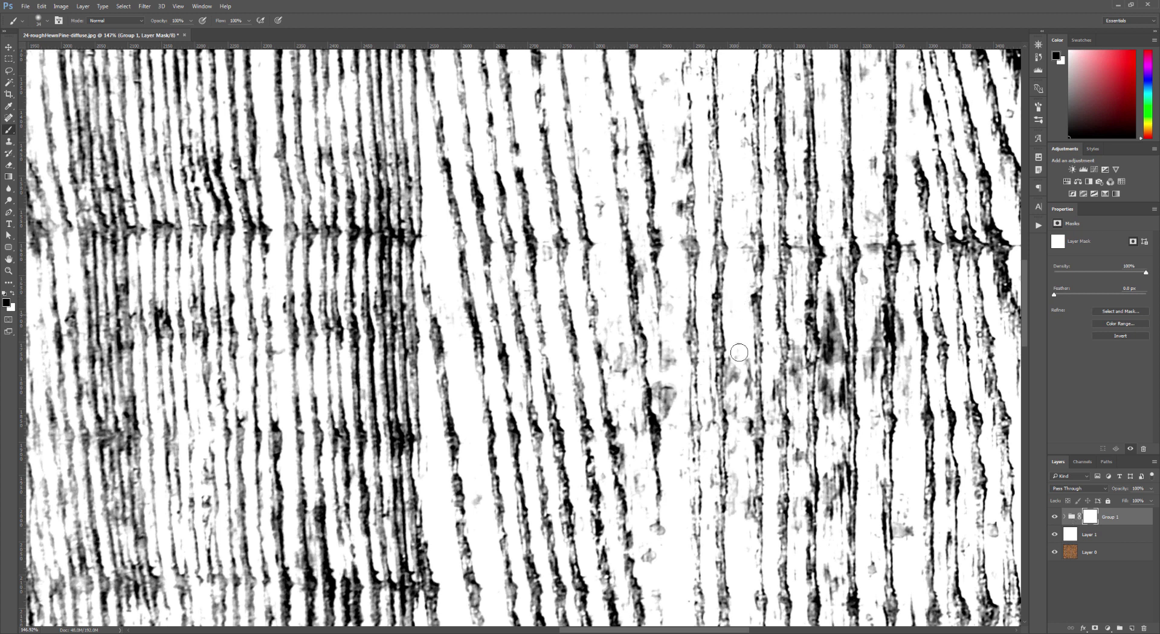
{"action": "left_click_drag", "start_coordinate": [673, 340], "coordinate": [666, 426]}
{"action": "key", "text": "ctrl+0"}
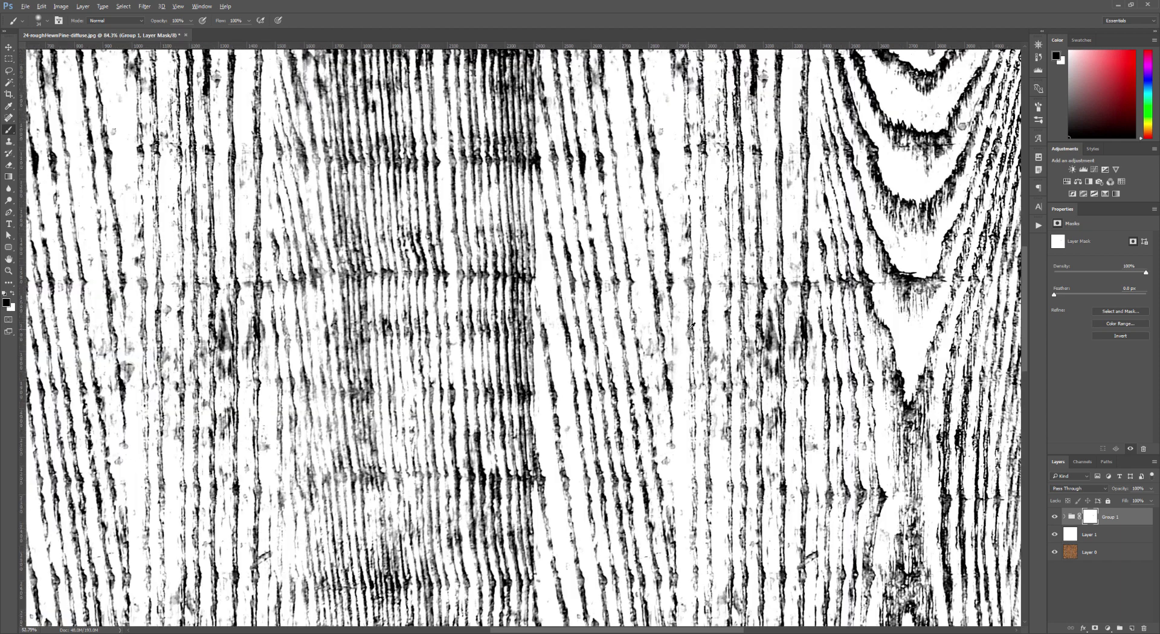
{"action": "key", "text": "v"}
{"action": "key", "text": "alt+v"}
{"action": "left_click", "coordinate": [585, 289]}
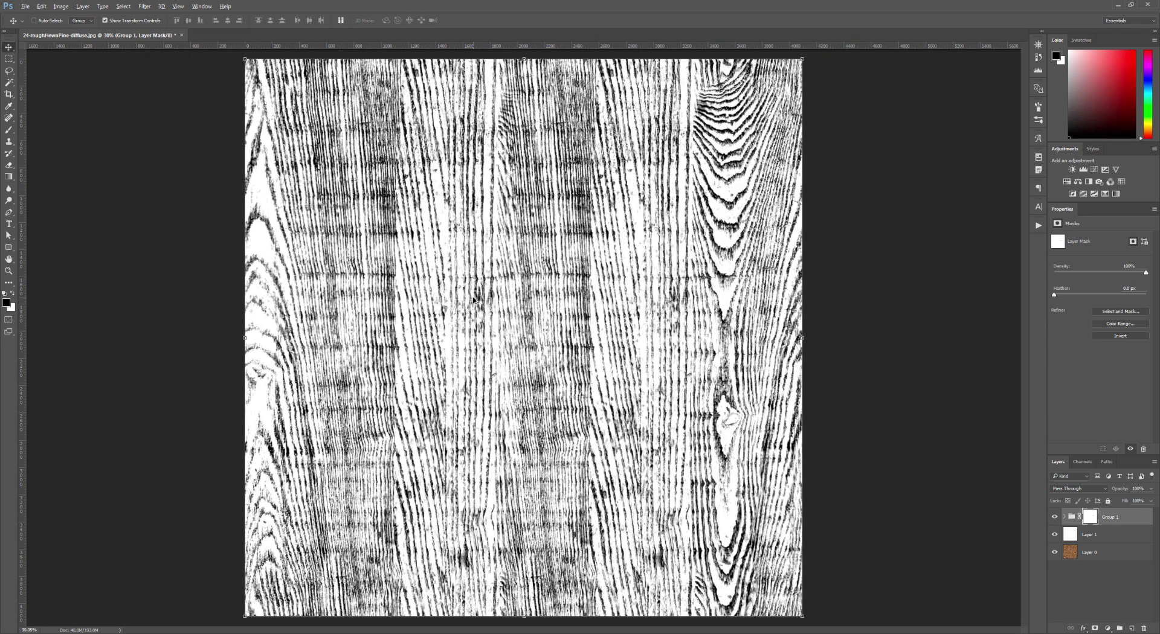
Delete the white-filled Layer 1 and expand Group 1 to show its layers
{"action": "scroll", "coordinate": [474, 299], "scroll_direction": "up", "scroll_amount": 8}
{"action": "key", "text": "ctrl+0"}
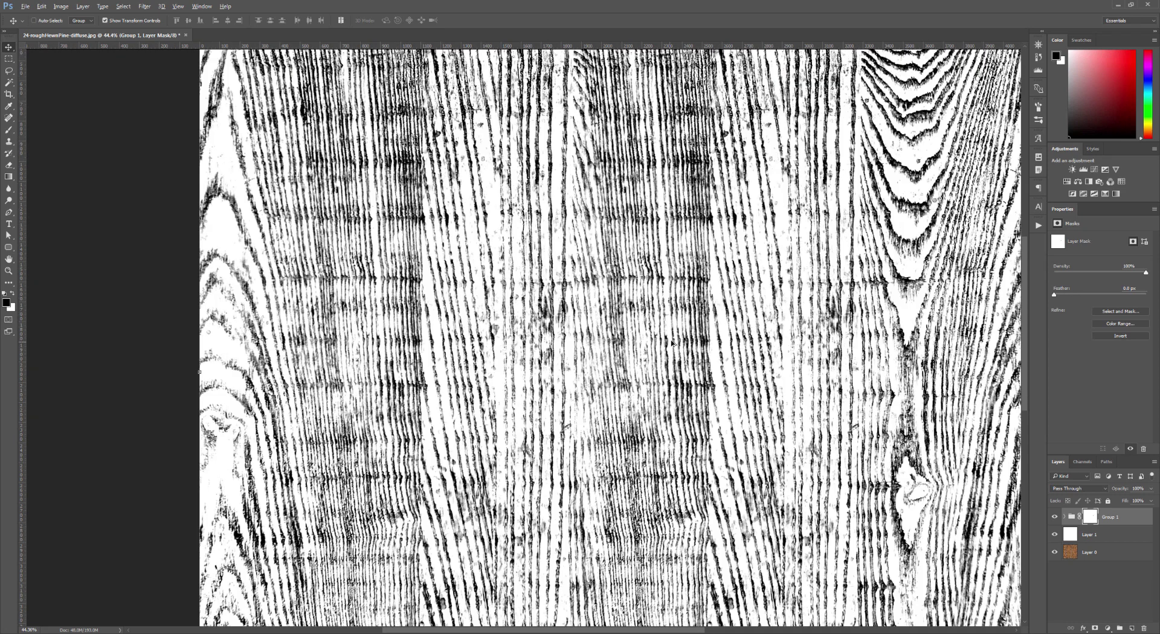
{"action": "scroll", "coordinate": [760, 358], "scroll_direction": "up", "scroll_amount": 1}
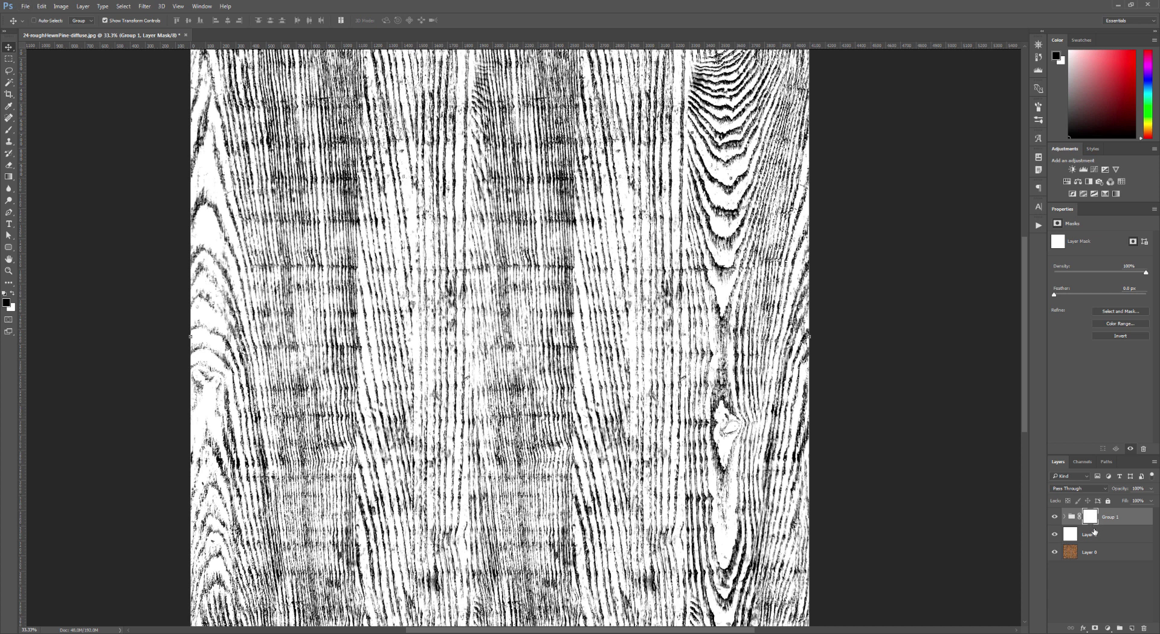
{"action": "left_click", "coordinate": [1095, 533]}
{"action": "key", "text": "Delete"}
{"action": "left_click", "coordinate": [1064, 517]}
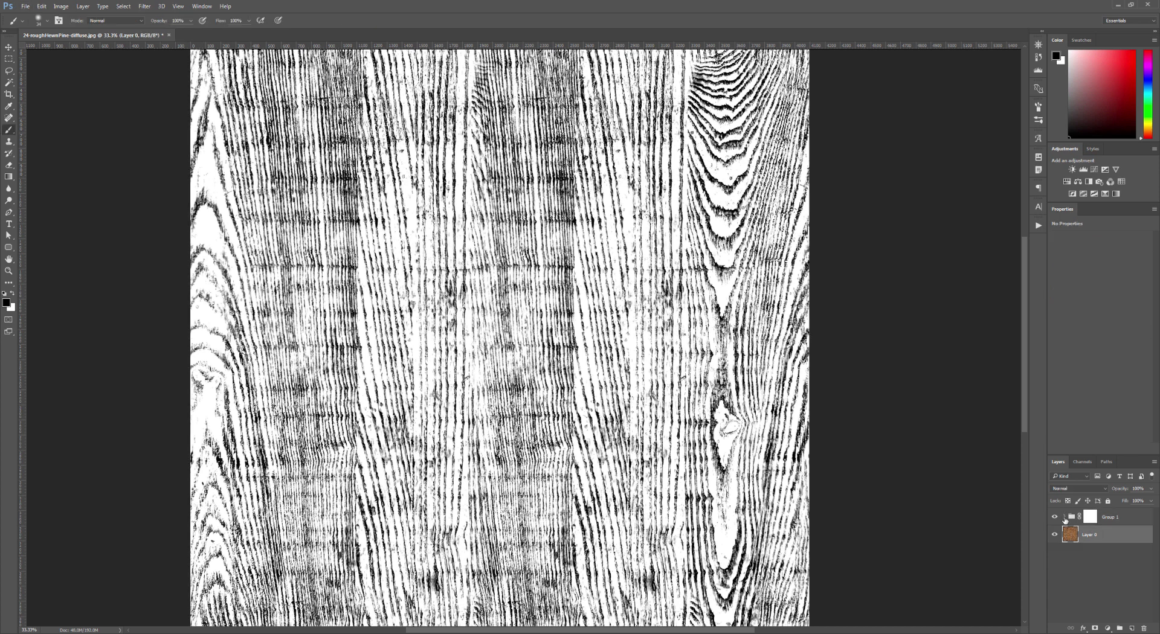
{"action": "key", "text": "v"}
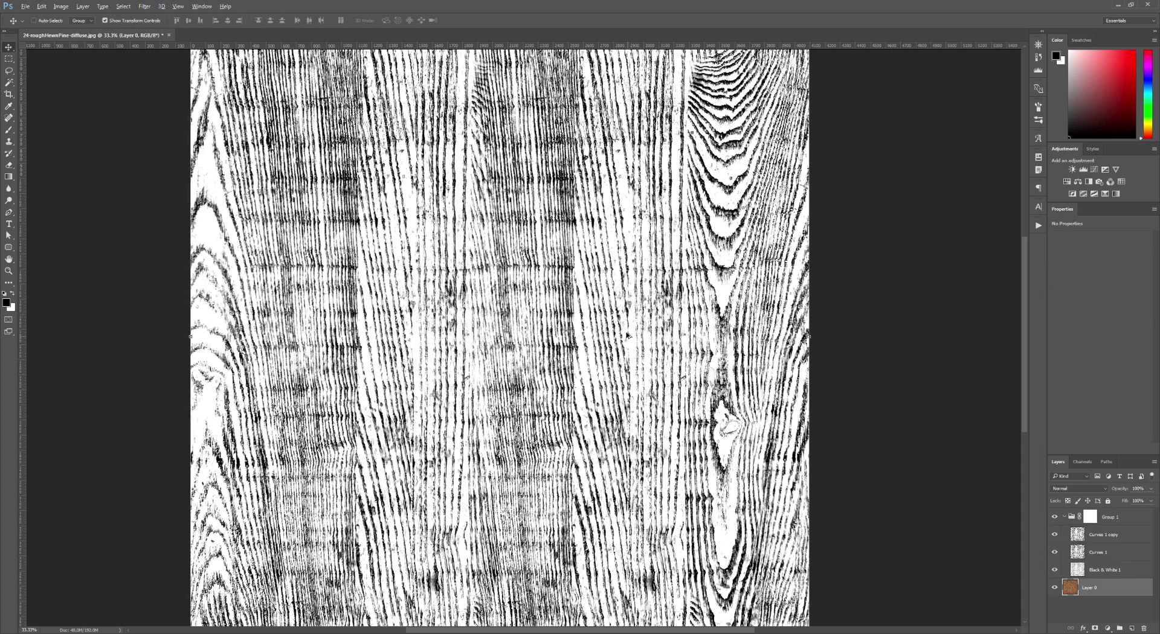
Examine the grain lines up close and compare them with the Curves 1 copy layer hidden and shown
{"action": "scroll", "coordinate": [629, 327], "scroll_direction": "up", "scroll_amount": 8}
{"action": "scroll", "coordinate": [639, 299], "scroll_direction": "up", "scroll_amount": 4}
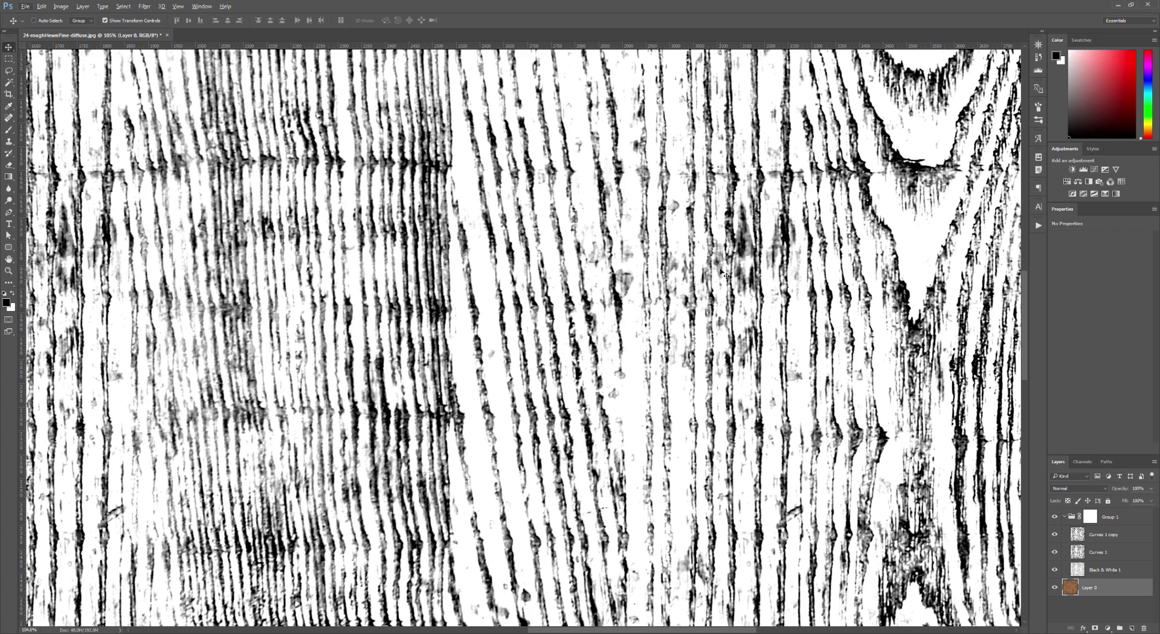
{"action": "scroll", "coordinate": [742, 281], "scroll_direction": "down", "scroll_amount": 3}
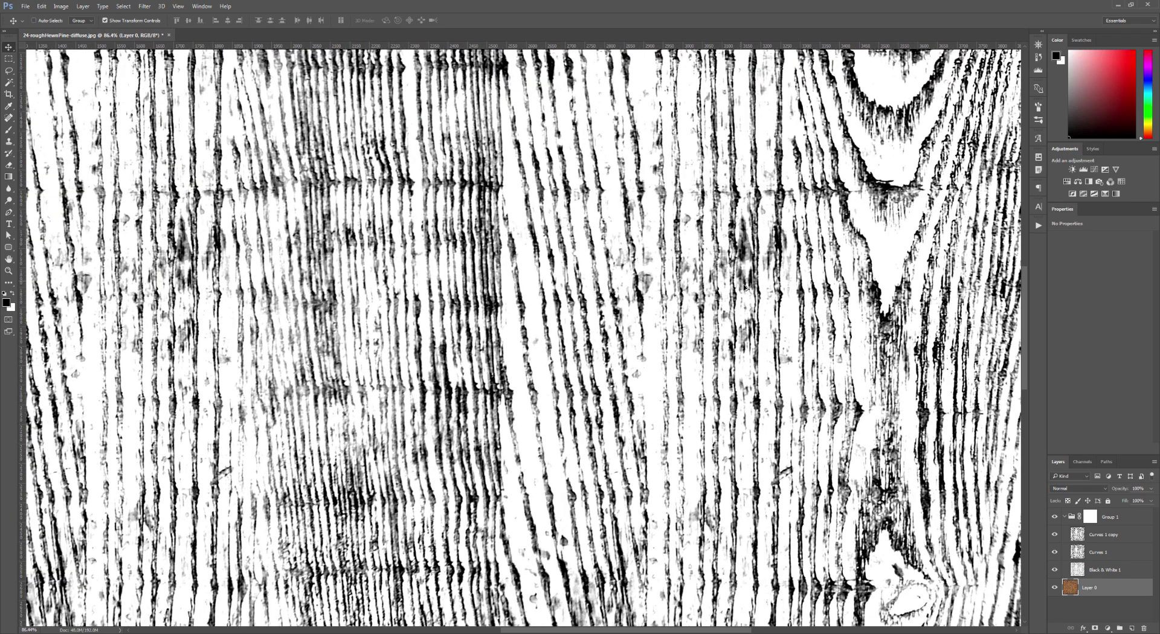
{"action": "left_click", "coordinate": [1107, 536]}
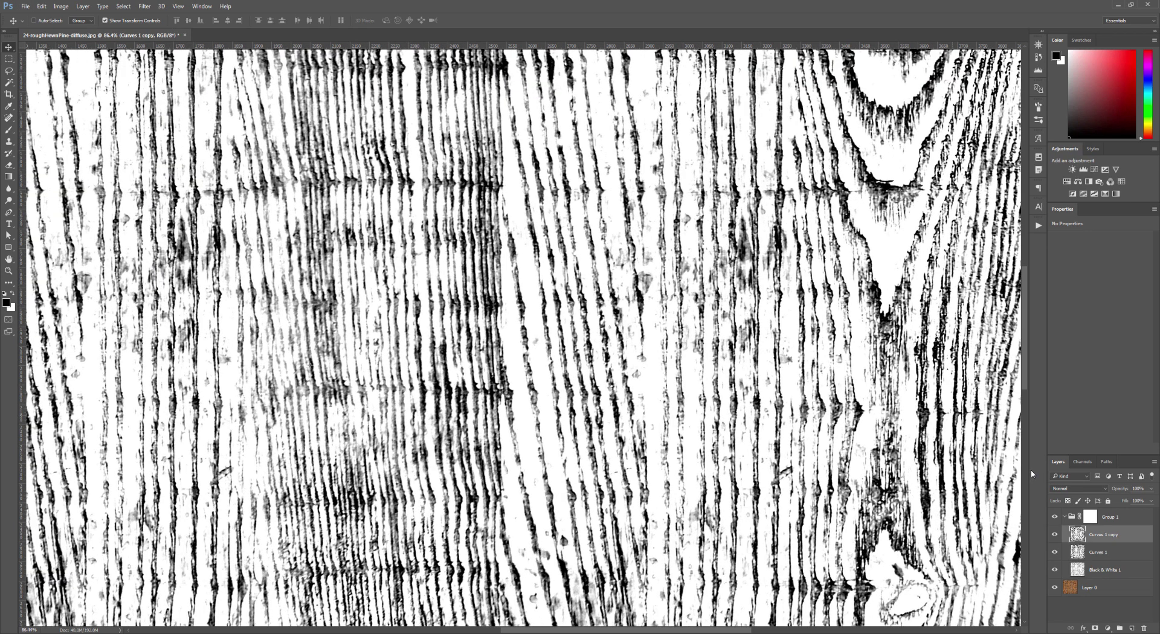
{"action": "left_click", "coordinate": [1054, 535]}
{"action": "left_click", "coordinate": [1054, 534]}
{"action": "left_click", "coordinate": [1086, 554]}
Apply a Gaussian Blur with a radius of 2.0 pixels to the Curves 1 copy layer
{"action": "left_click", "coordinate": [1113, 538]}
{"action": "left_click", "coordinate": [145, 6]}
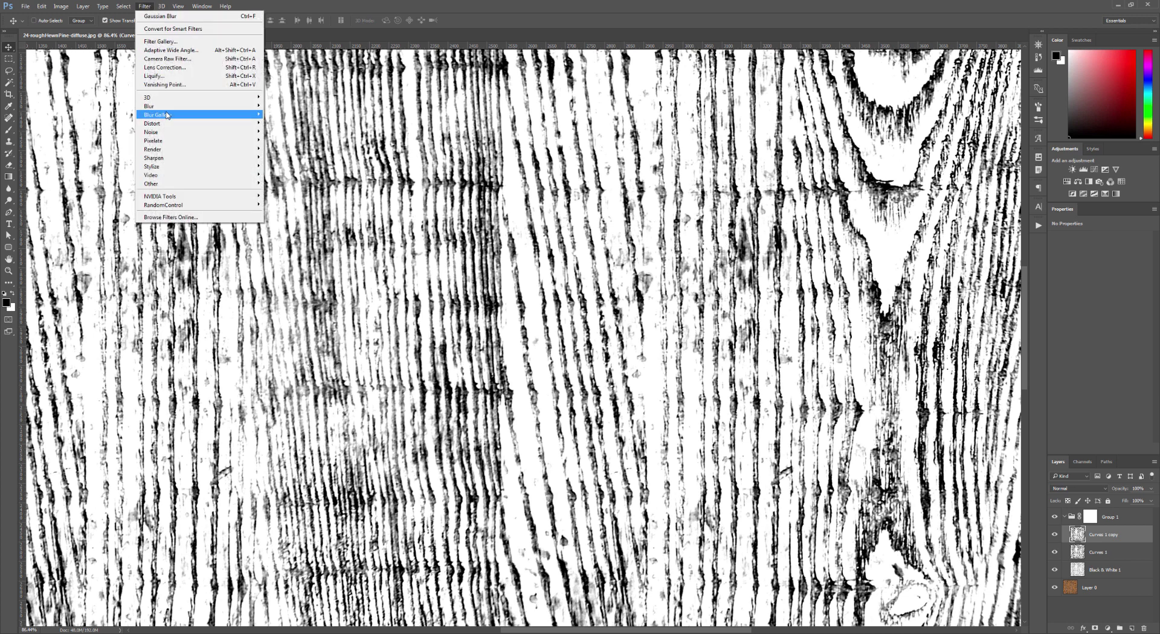
{"action": "mouse_move", "coordinate": [168, 107]}
{"action": "left_click", "coordinate": [288, 140]}
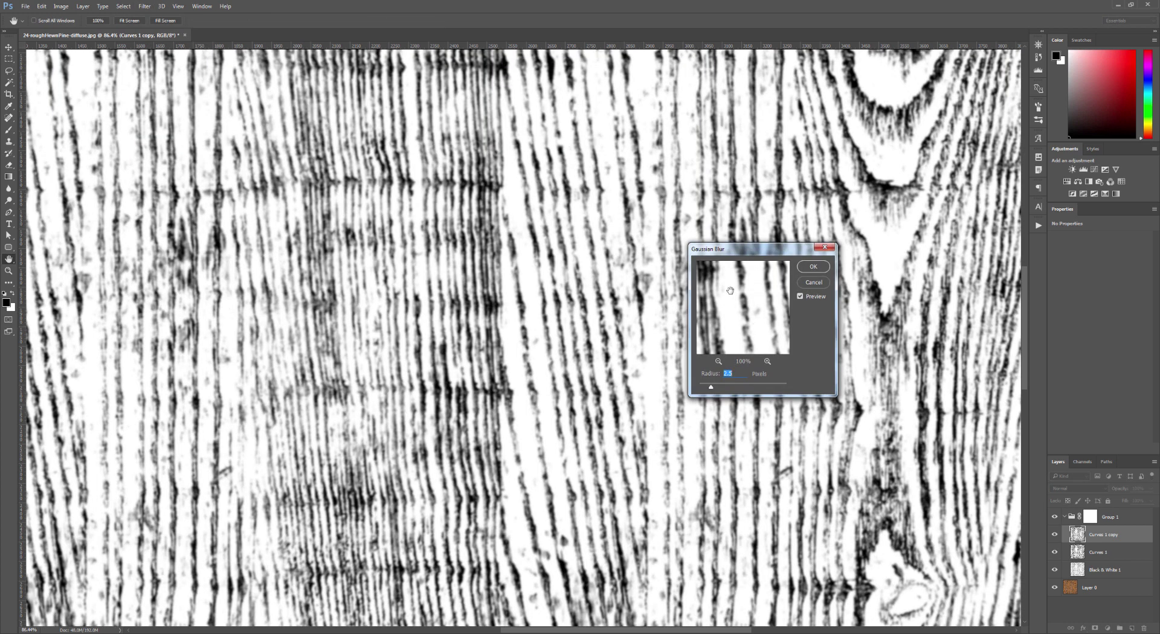
{"action": "left_click_drag", "start_coordinate": [712, 388], "coordinate": [717, 389]}
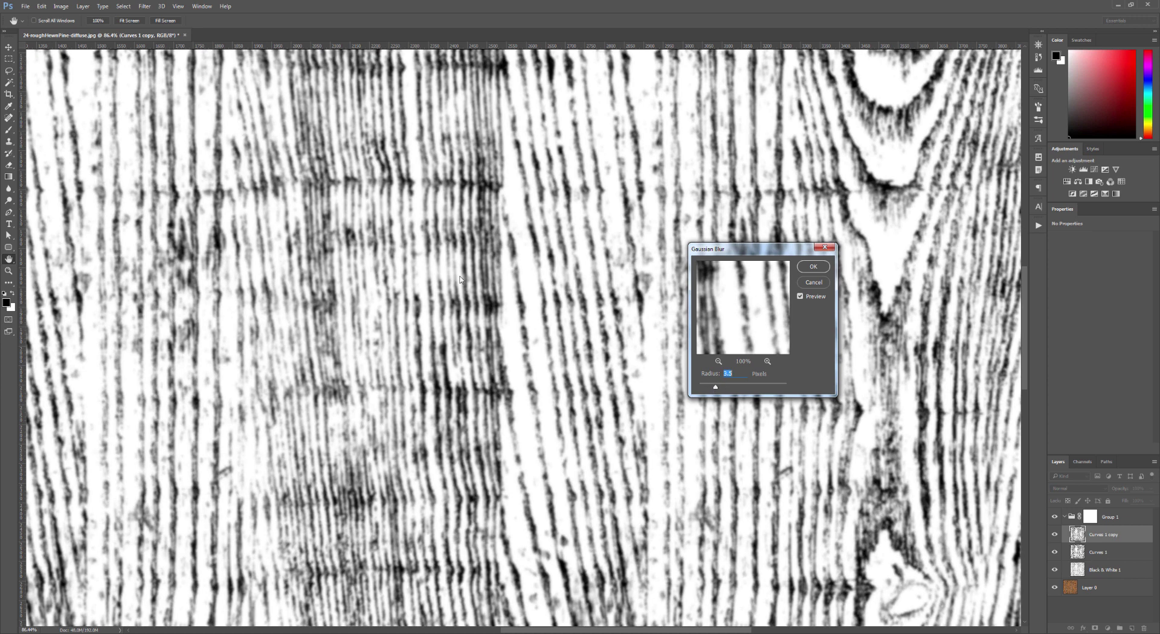
{"action": "left_click", "coordinate": [523, 310]}
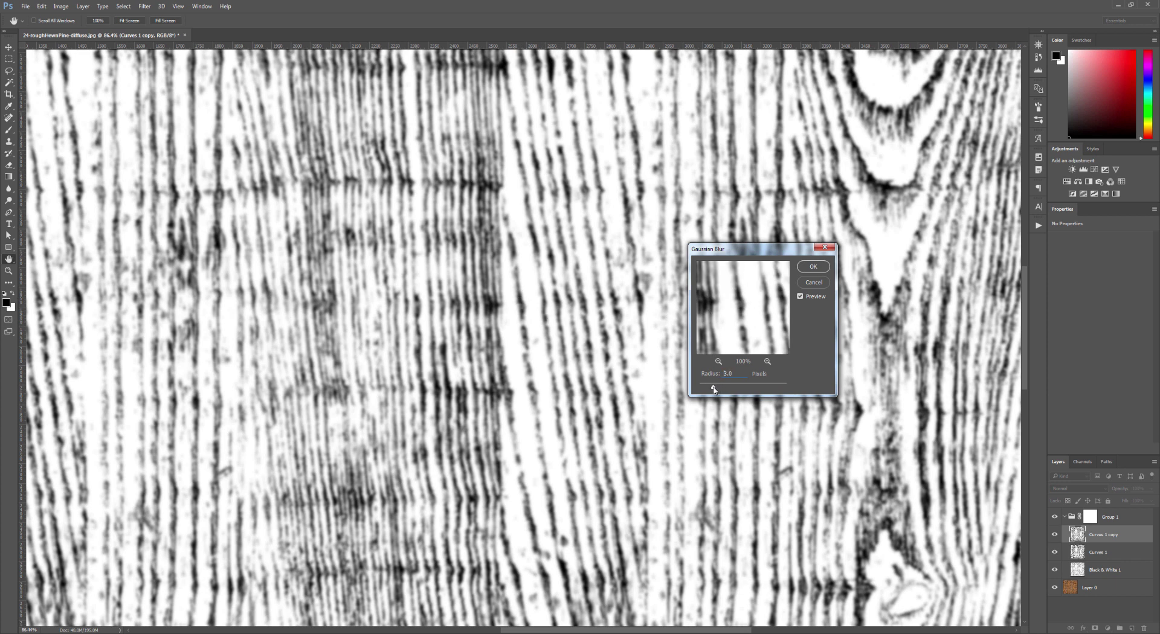
{"action": "left_click_drag", "start_coordinate": [712, 390], "coordinate": [708, 389]}
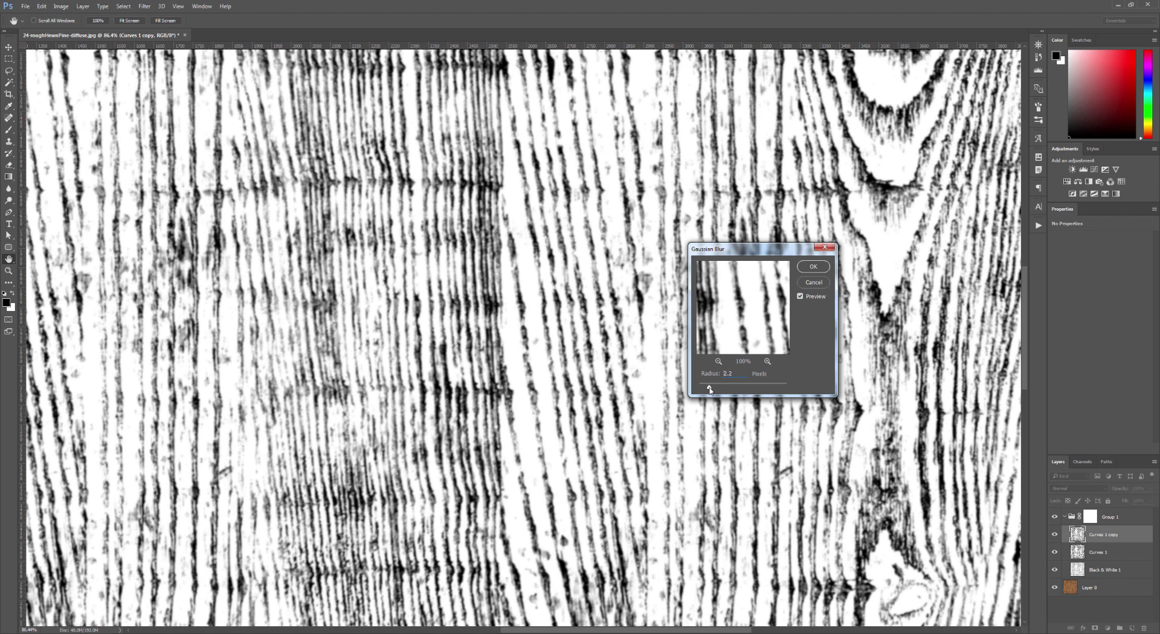
{"action": "left_click_drag", "start_coordinate": [707, 390], "coordinate": [709, 391]}
{"action": "left_click", "coordinate": [809, 270]}
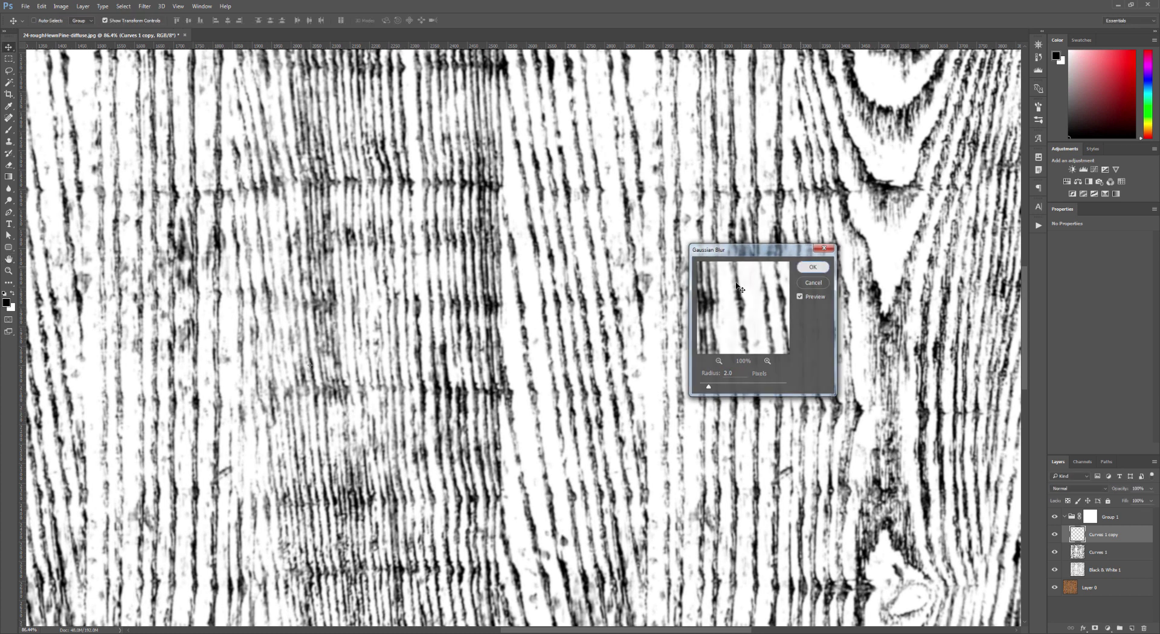
Set the blend mode of the blurred Curves 1 copy layer to Multiply
{"action": "scroll", "coordinate": [596, 313], "scroll_direction": "up", "scroll_amount": 5}
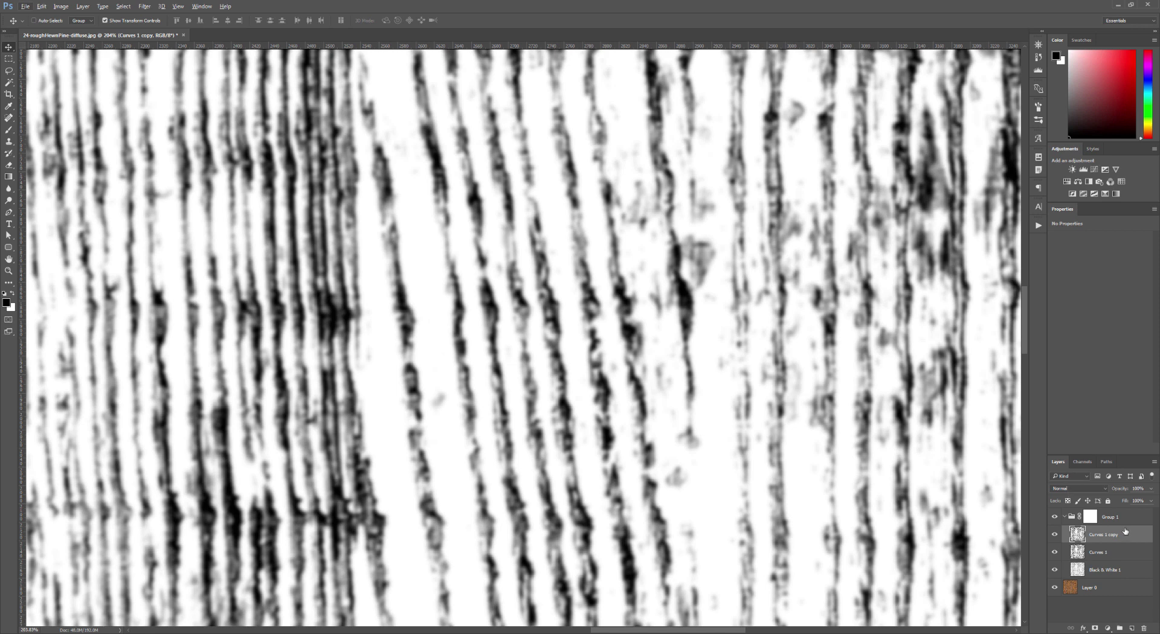
{"action": "left_click", "coordinate": [1060, 490]}
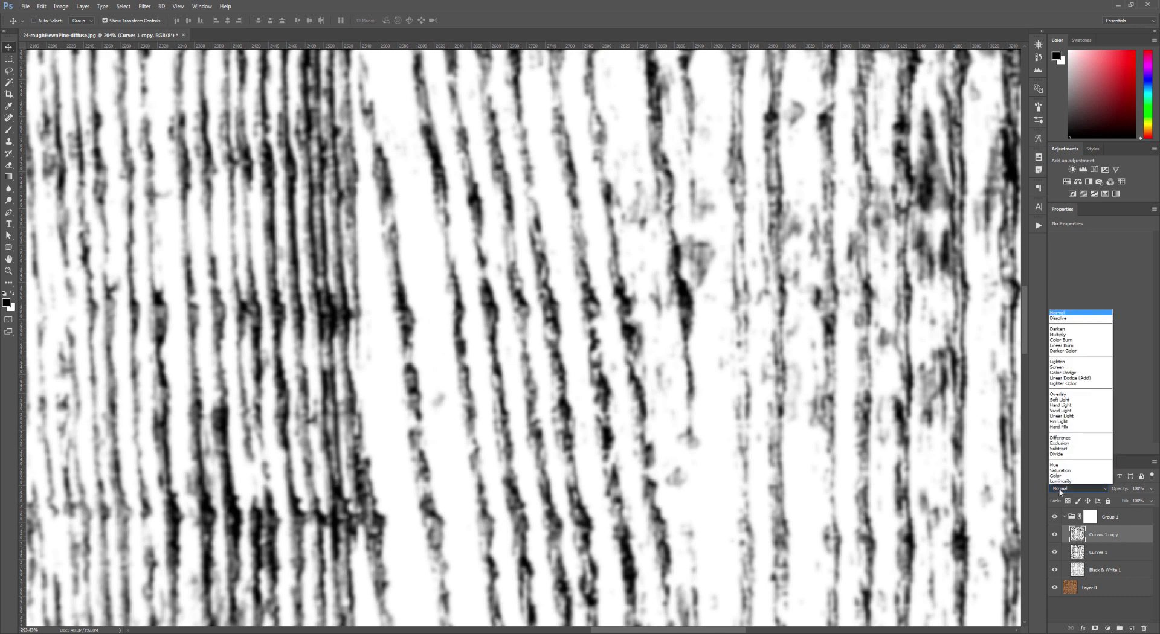
{"action": "left_click", "coordinate": [1059, 334]}
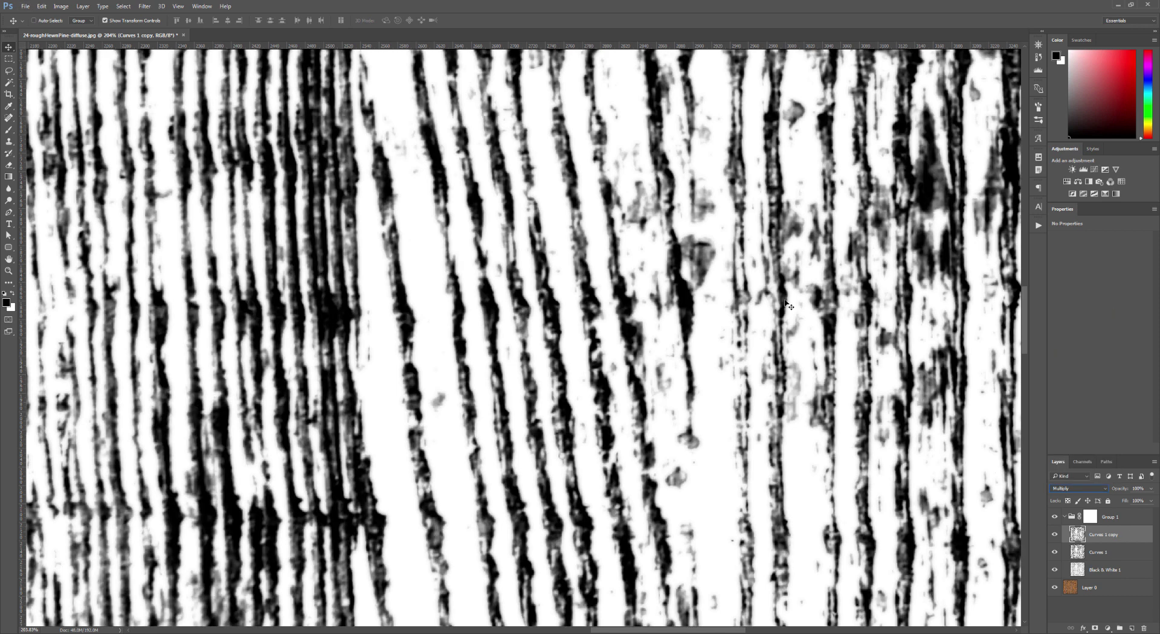
Compare the texture with and without the multiplied Curves 1 copy layer, both as a whole and close up on the grain
{"action": "scroll", "coordinate": [723, 316], "scroll_direction": "down", "scroll_amount": 10}
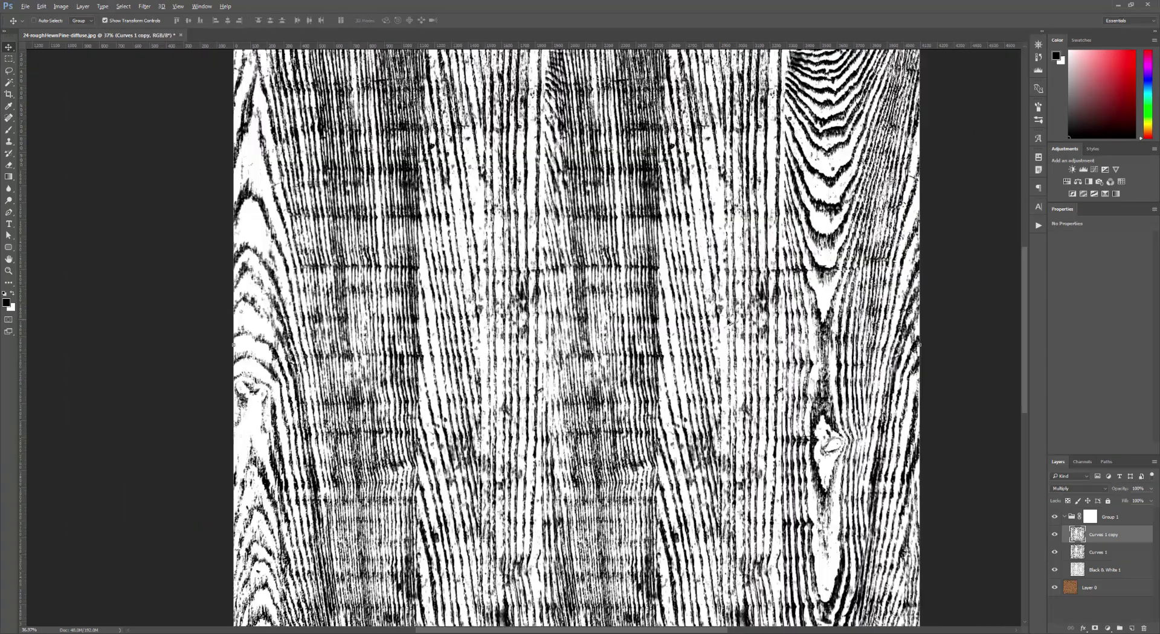
{"action": "scroll", "coordinate": [728, 322], "scroll_direction": "down", "scroll_amount": 1}
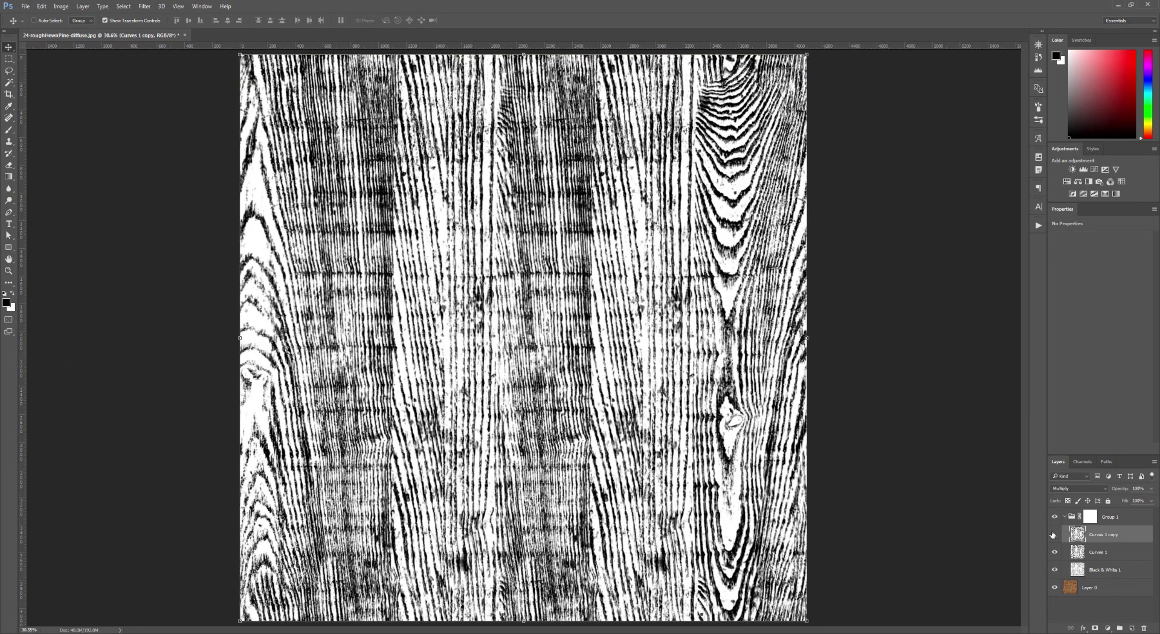
{"action": "left_click", "coordinate": [1054, 535]}
{"action": "left_click", "coordinate": [1054, 534]}
{"action": "left_click", "coordinate": [1055, 535]}
{"action": "left_click", "coordinate": [1054, 535]}
{"action": "scroll", "coordinate": [747, 261], "scroll_direction": "up", "scroll_amount": 2}
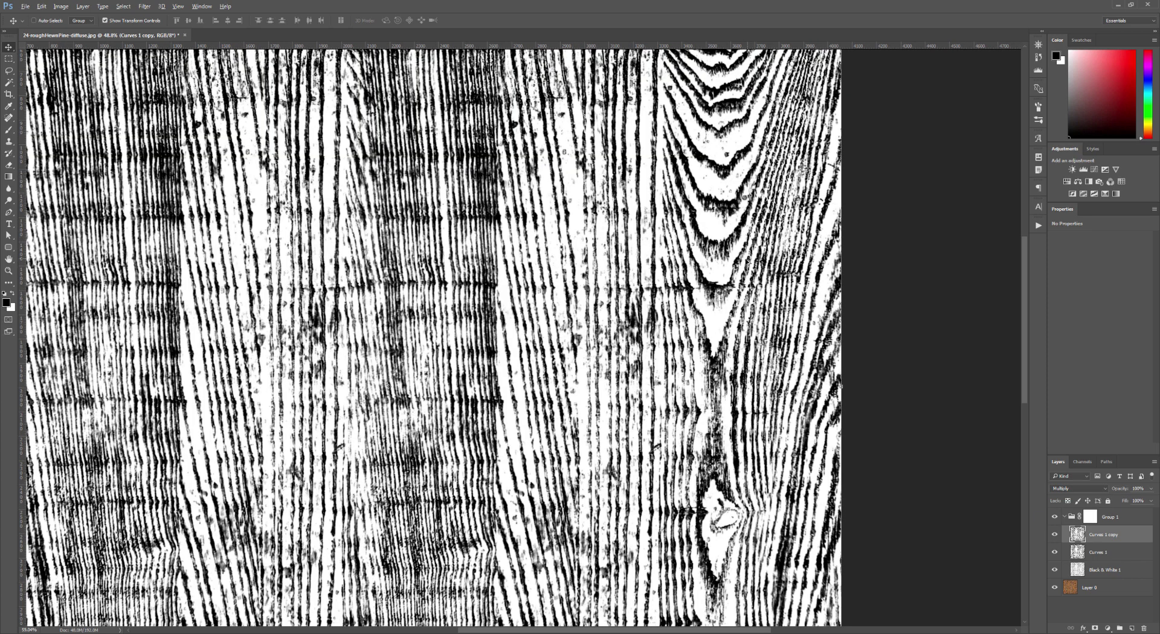
{"action": "scroll", "coordinate": [747, 261], "scroll_direction": "up", "scroll_amount": 9}
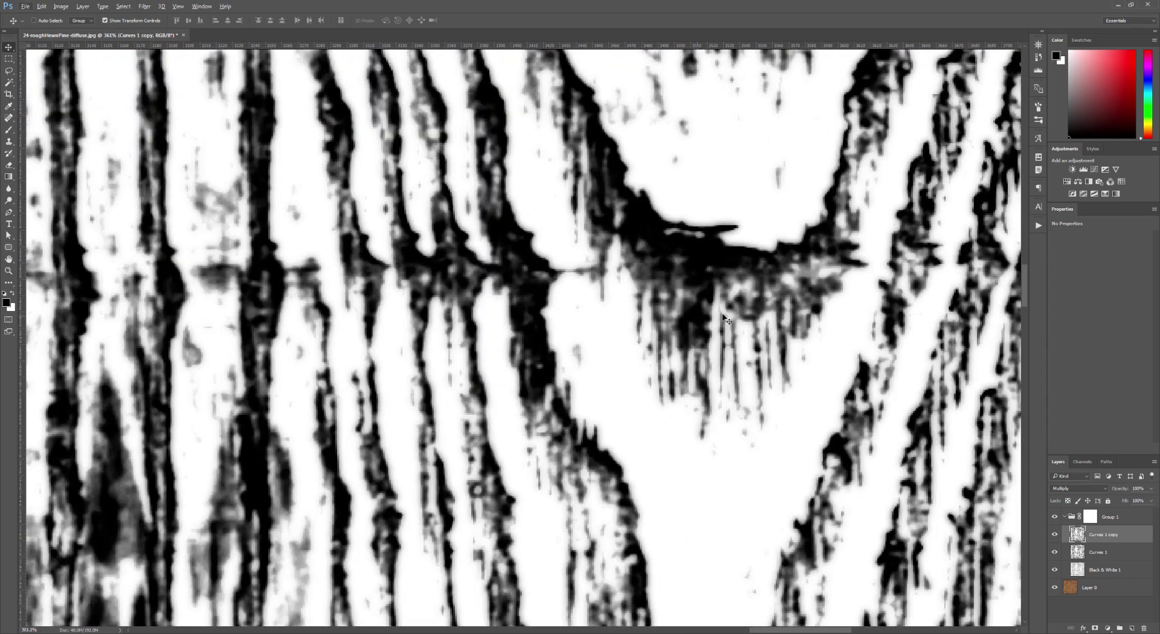
{"action": "left_click", "coordinate": [1054, 535]}
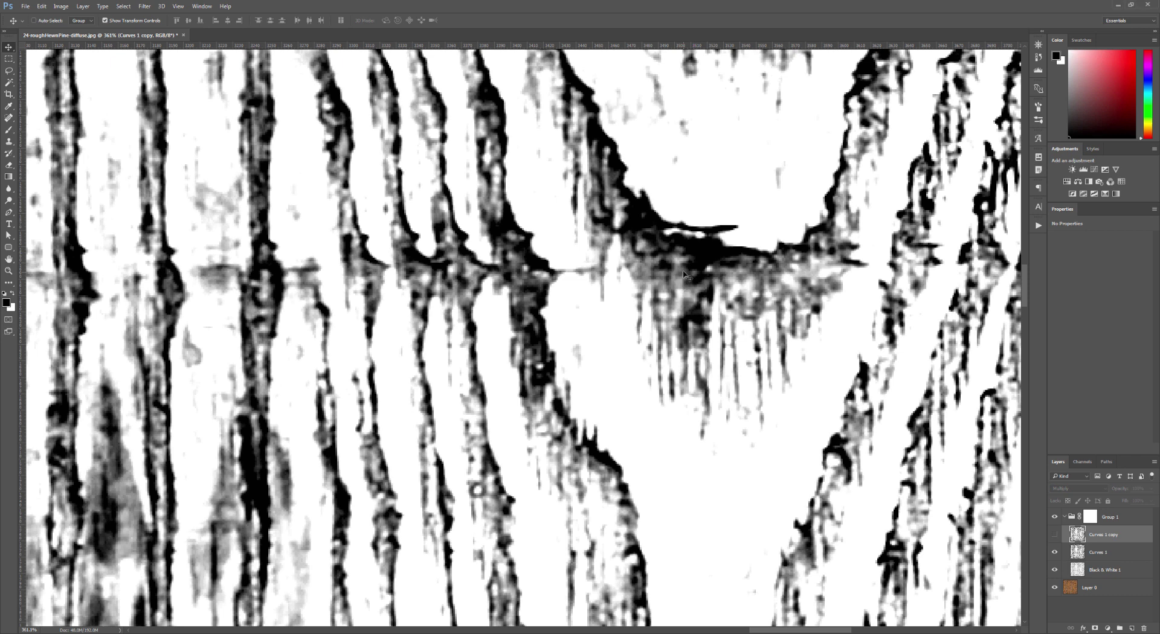
{"action": "left_click", "coordinate": [1055, 535]}
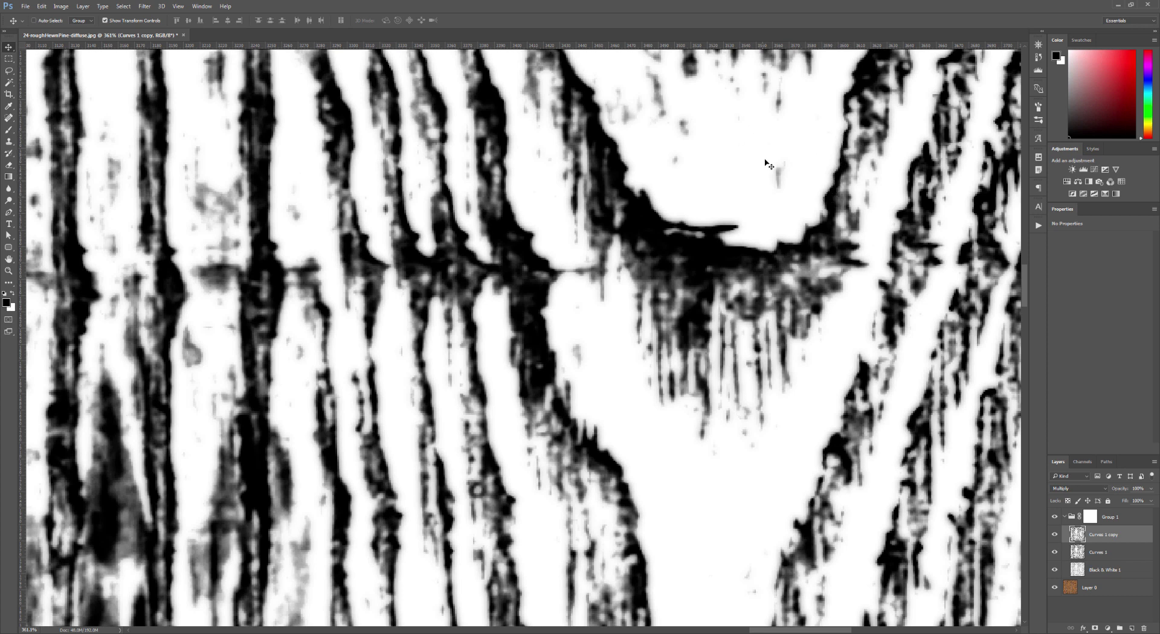
{"action": "double_click", "coordinate": [1133, 538]}
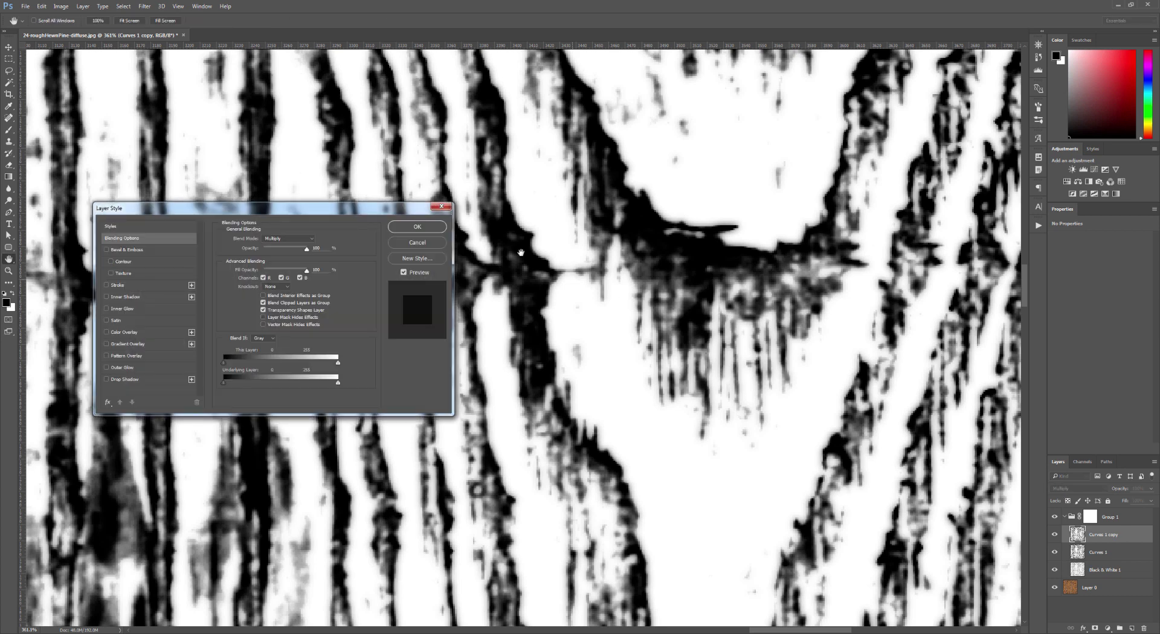
{"action": "left_click_drag", "start_coordinate": [365, 208], "coordinate": [439, 231]}
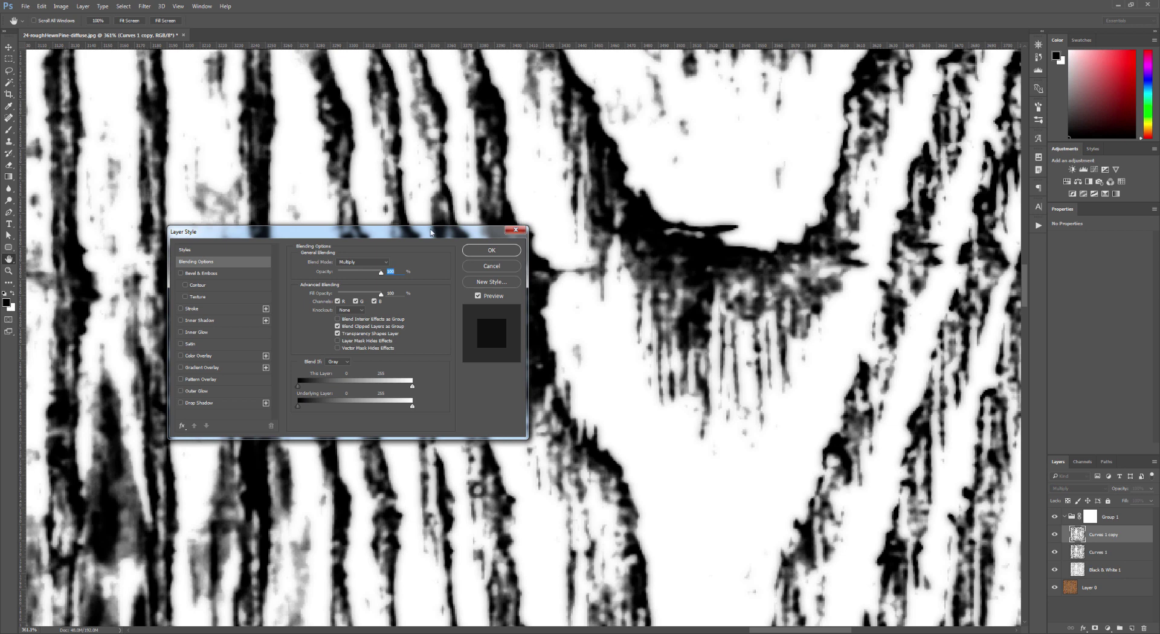
{"action": "left_click_drag", "start_coordinate": [439, 230], "coordinate": [762, 234]}
{"action": "left_click", "coordinate": [814, 270]}
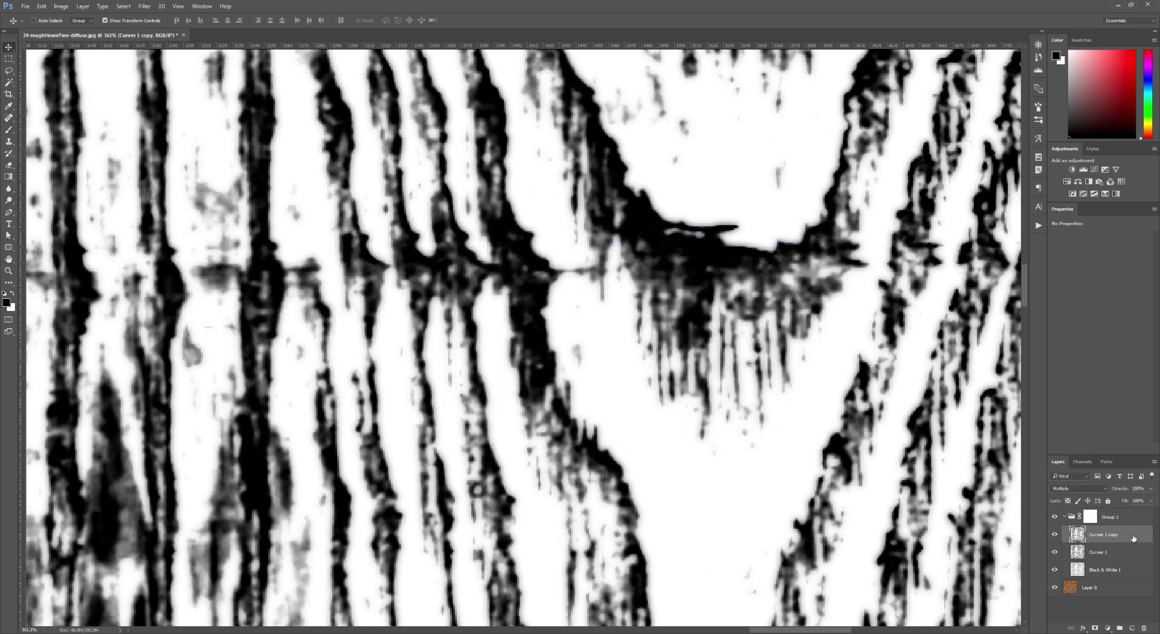
In Curves 1 copy's Blend If settings, split This Layer's white slider, setting its lower half to 146 and lowering its upper half
{"action": "double_click", "coordinate": [1133, 538]}
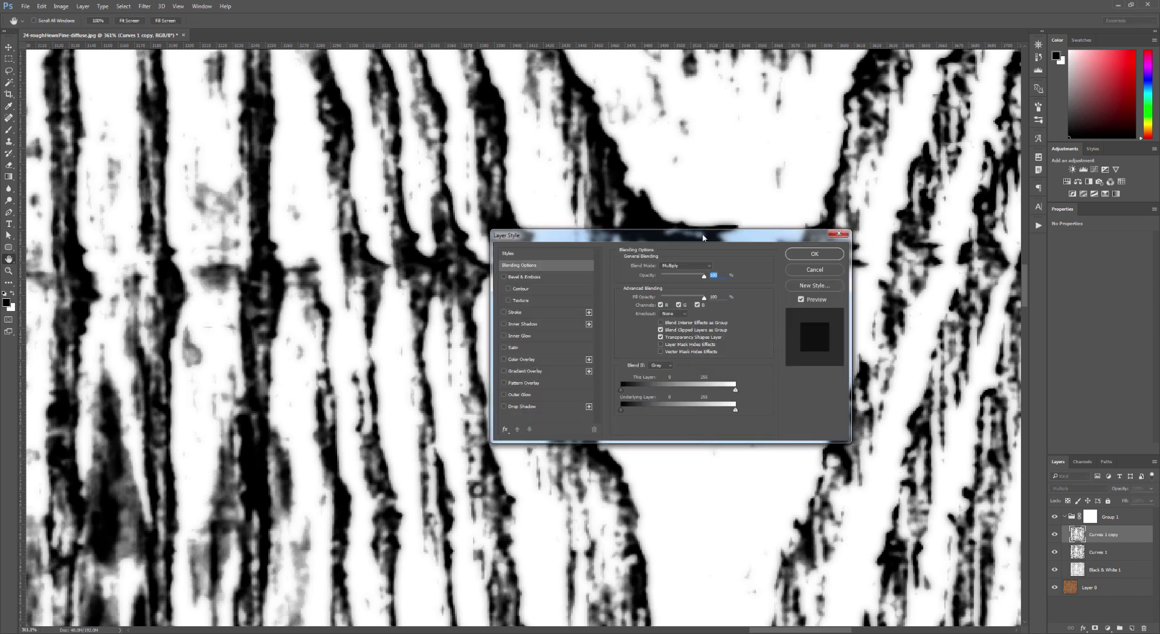
{"action": "left_click_drag", "start_coordinate": [704, 238], "coordinate": [450, 237]}
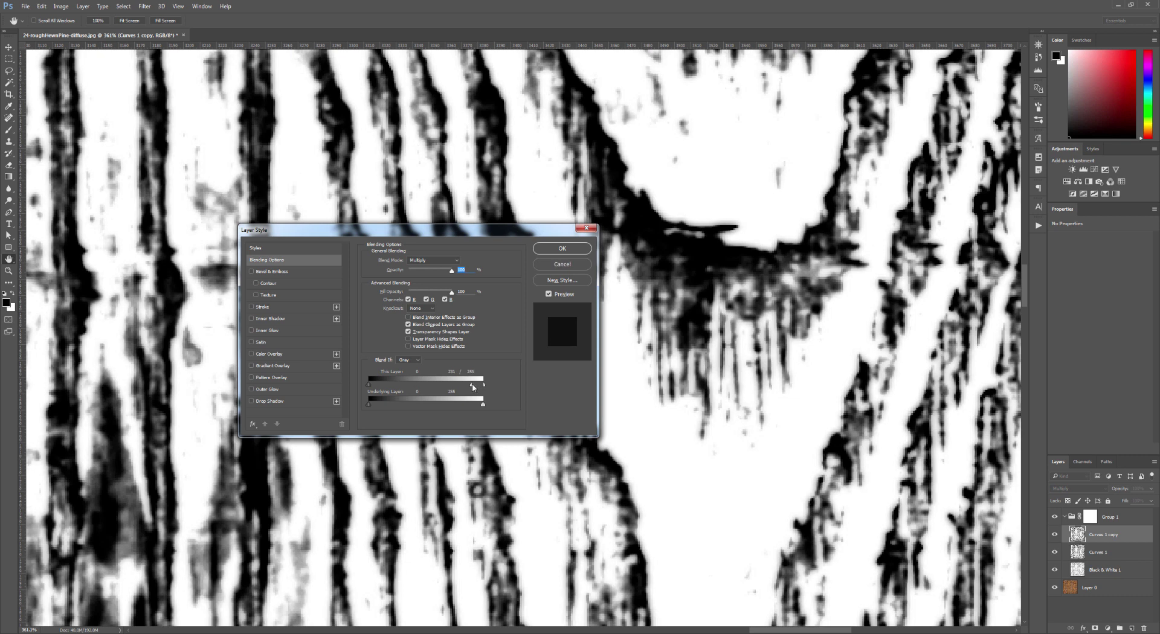
{"action": "left_click_drag", "start_coordinate": [484, 385], "coordinate": [487, 381]}
{"action": "mouse_move", "coordinate": [482, 390]}
{"action": "left_mouse_down"}
{"action": "mouse_move", "coordinate": [447, 390]}
{"action": "mouse_move", "coordinate": [477, 387]}
{"action": "left_mouse_up"}
{"action": "left_click_drag", "start_coordinate": [476, 386], "coordinate": [424, 388]}
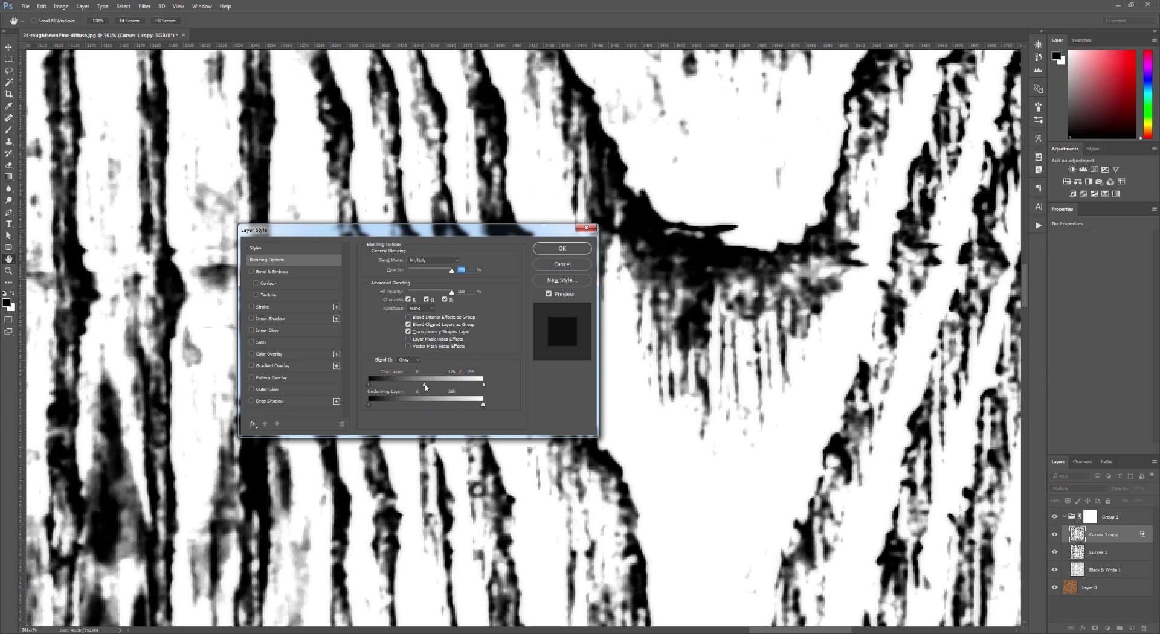
{"action": "left_click_drag", "start_coordinate": [424, 385], "coordinate": [391, 384]}
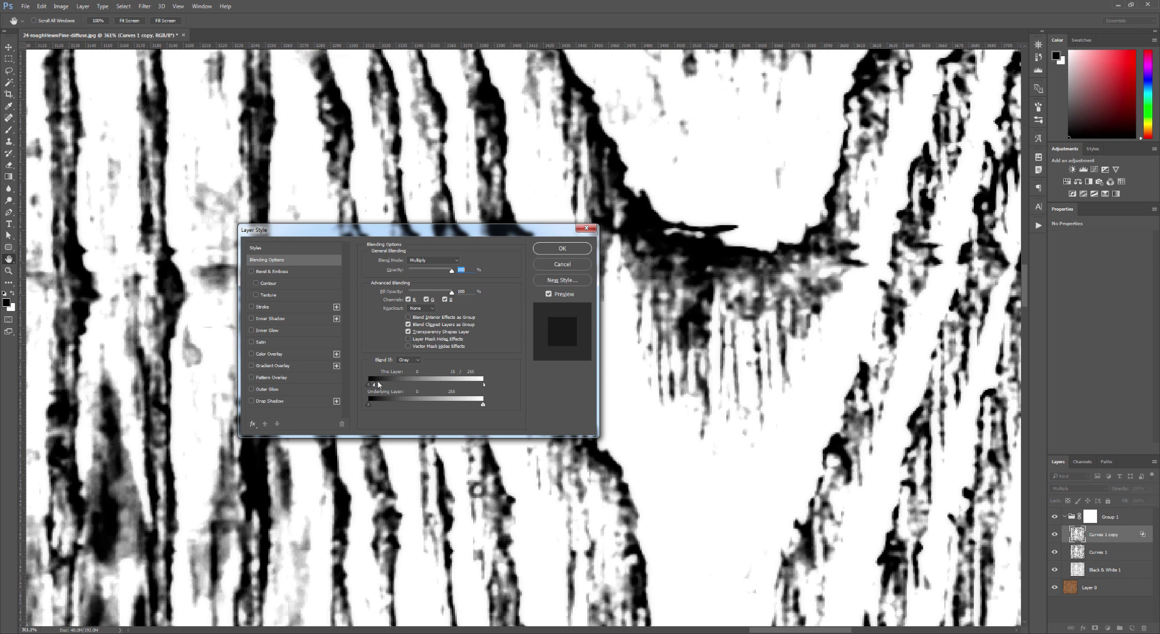
{"action": "left_click_drag", "start_coordinate": [378, 384], "coordinate": [438, 386]}
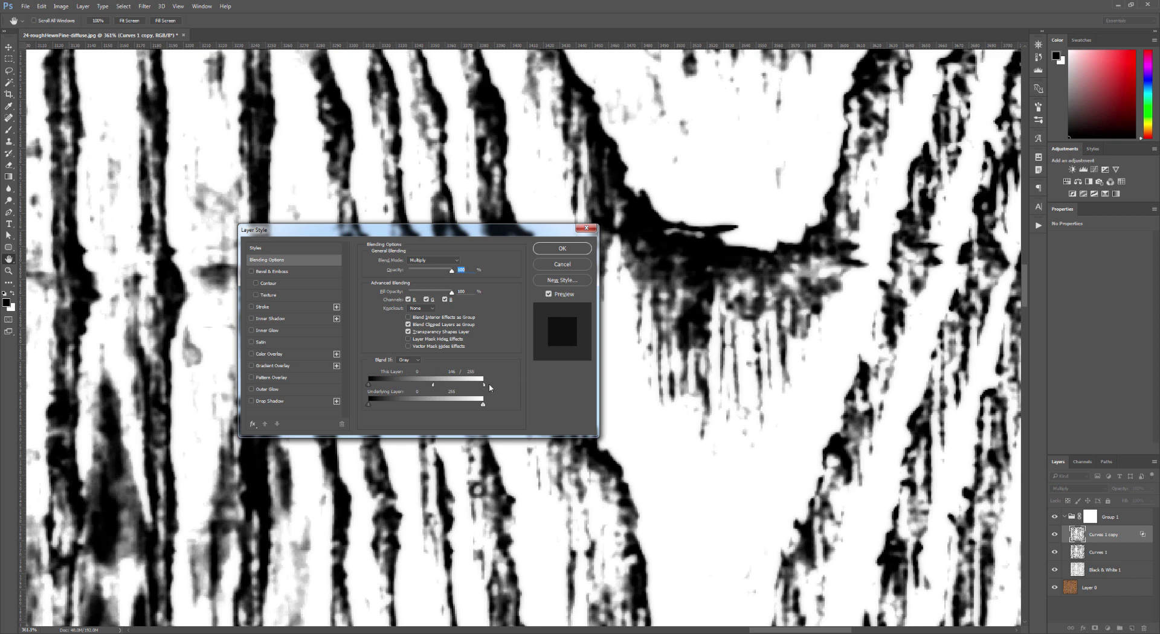
{"action": "left_click_drag", "start_coordinate": [484, 384], "coordinate": [477, 385]}
{"action": "left_click_drag", "start_coordinate": [484, 387], "coordinate": [454, 388]}
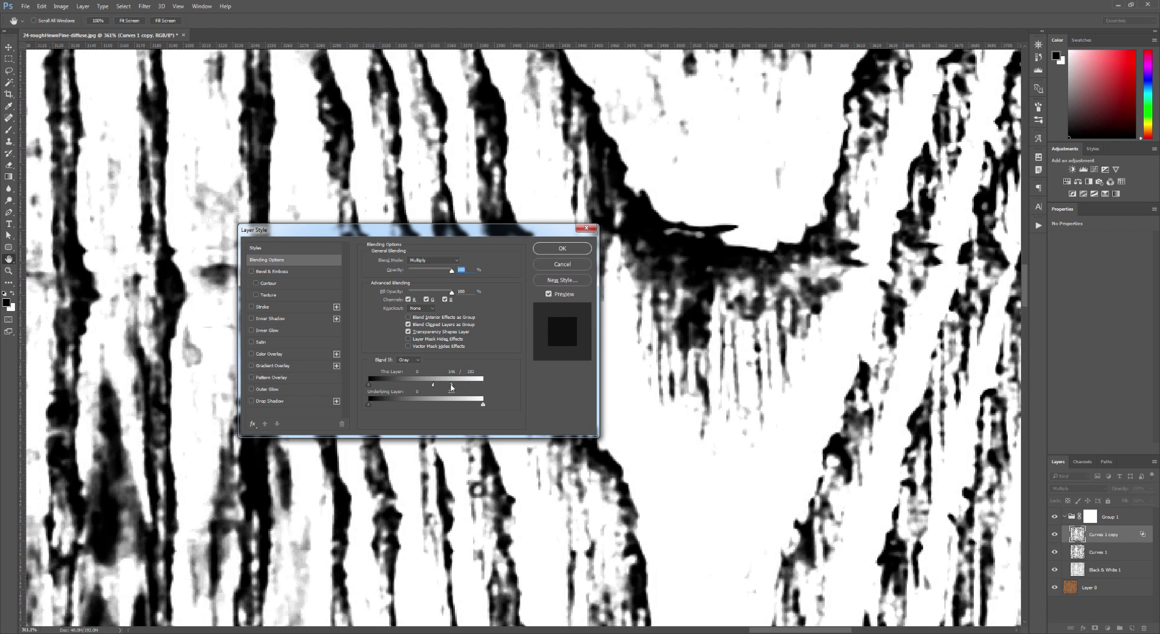
{"action": "left_click", "coordinate": [562, 249]}
Check the whole texture with Curves 1 copy's new blending shown and hidden, then inspect the grain close up with it hidden
{"action": "scroll", "coordinate": [775, 307], "scroll_direction": "down", "scroll_amount": 5}
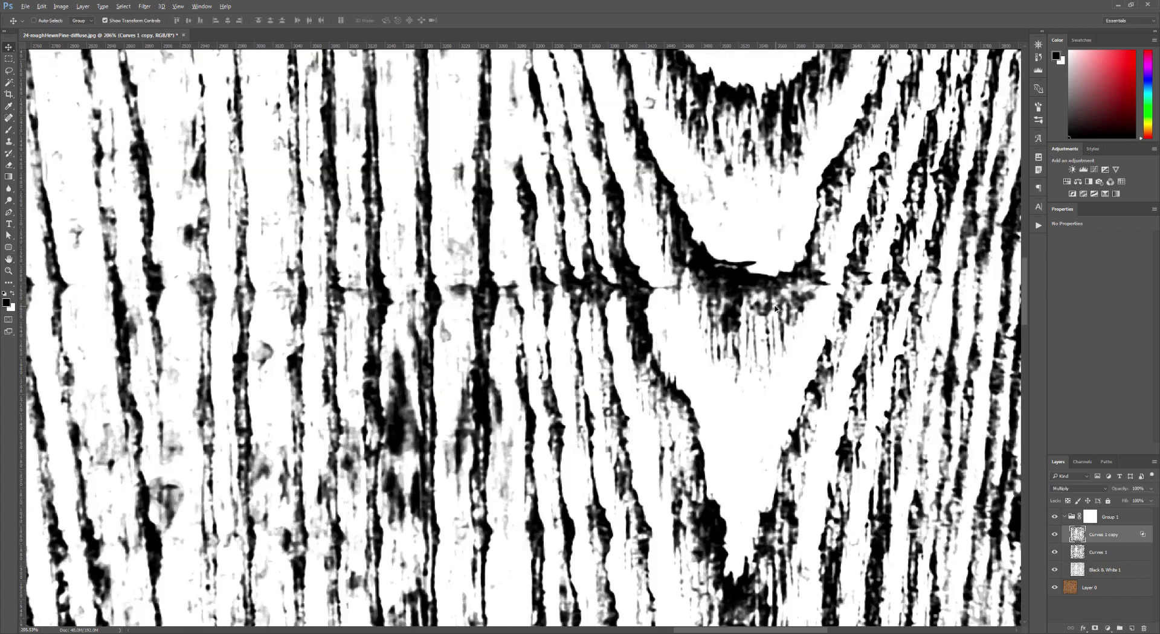
{"action": "scroll", "coordinate": [775, 307], "scroll_direction": "down", "scroll_amount": 8}
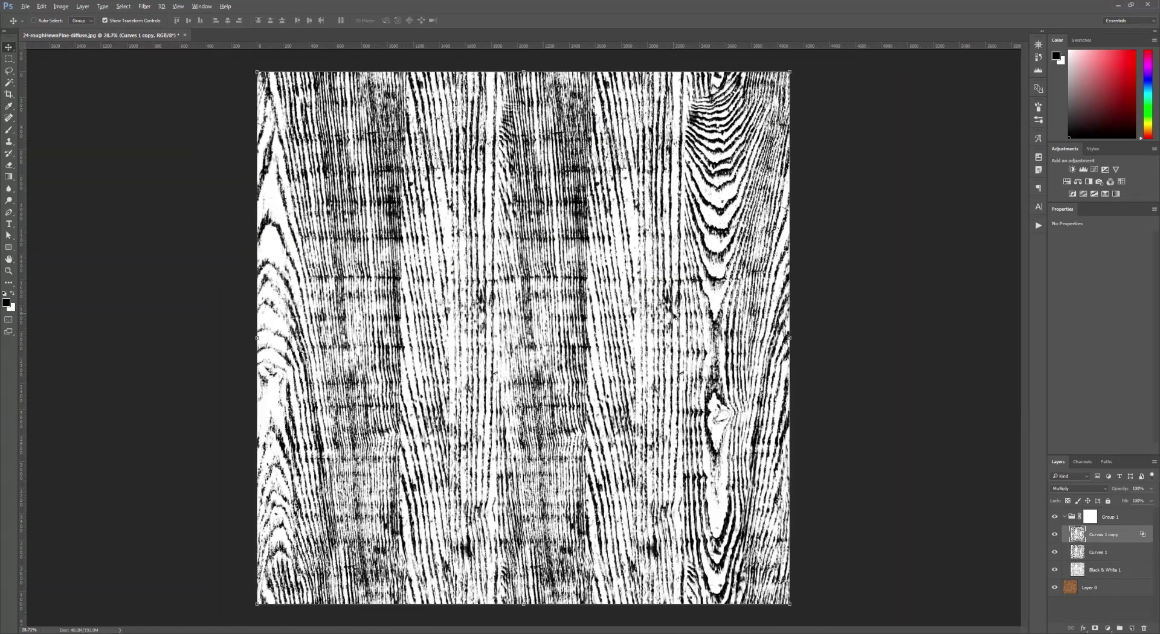
{"action": "left_click", "coordinate": [1054, 535]}
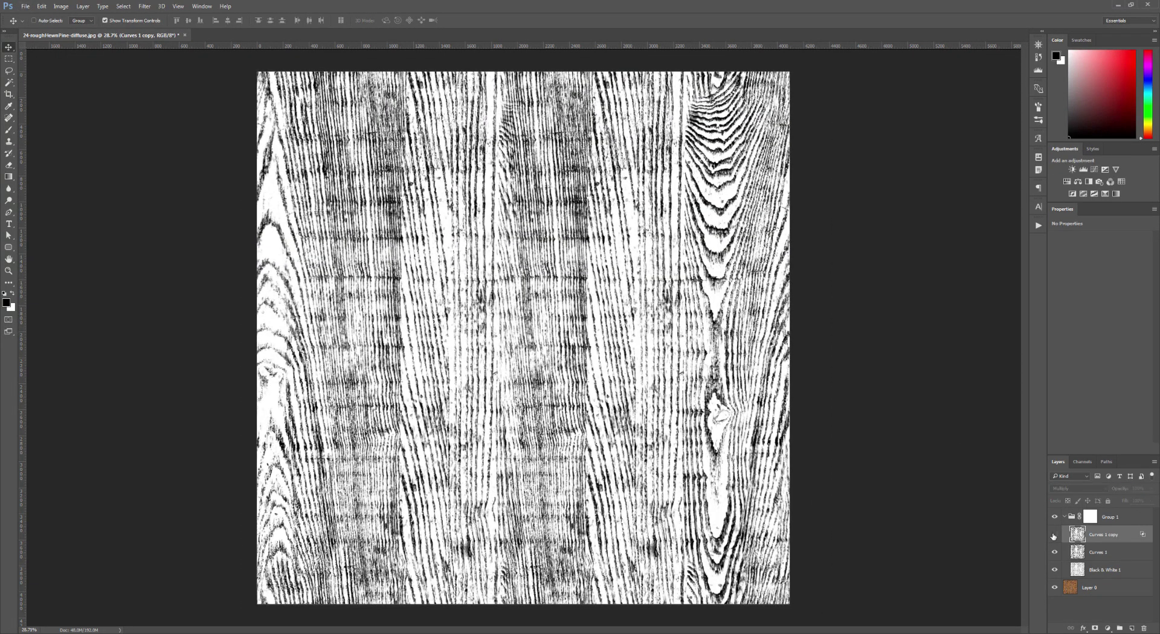
{"action": "left_click", "coordinate": [1054, 535]}
{"action": "left_click", "coordinate": [1054, 535]}
{"action": "scroll", "coordinate": [468, 302], "scroll_direction": "up", "scroll_amount": 3}
{"action": "scroll", "coordinate": [469, 301], "scroll_direction": "up", "scroll_amount": 4}
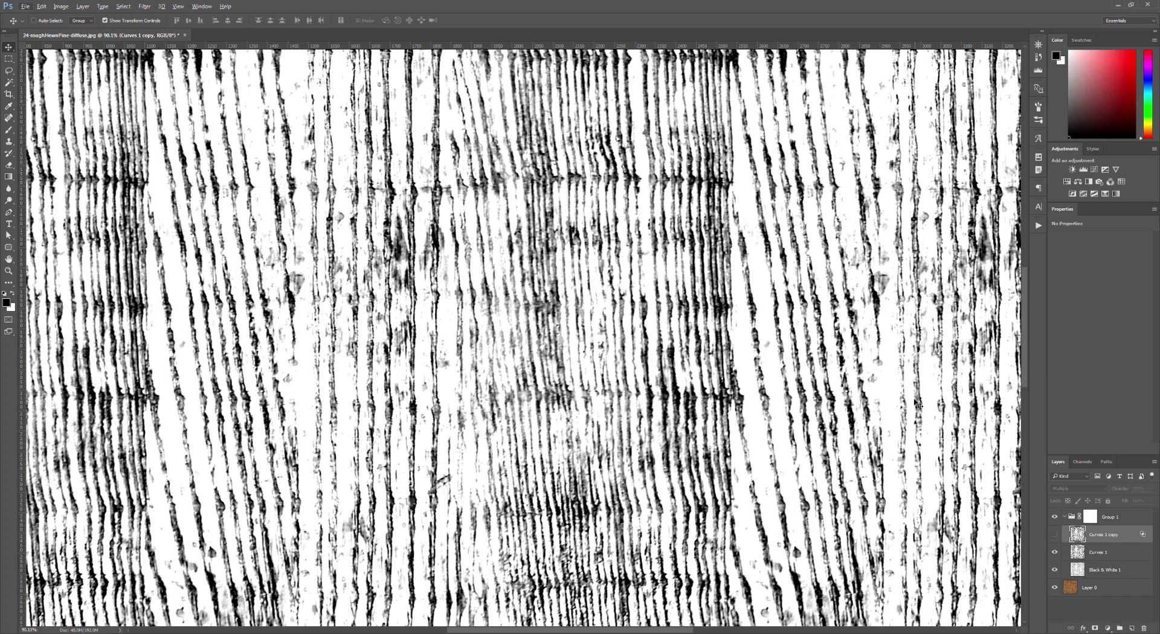
Show the Curves 1 copy layer again, duplicate Group 1 and merge the duplicate group into a single layer
{"action": "left_click", "coordinate": [1054, 535]}
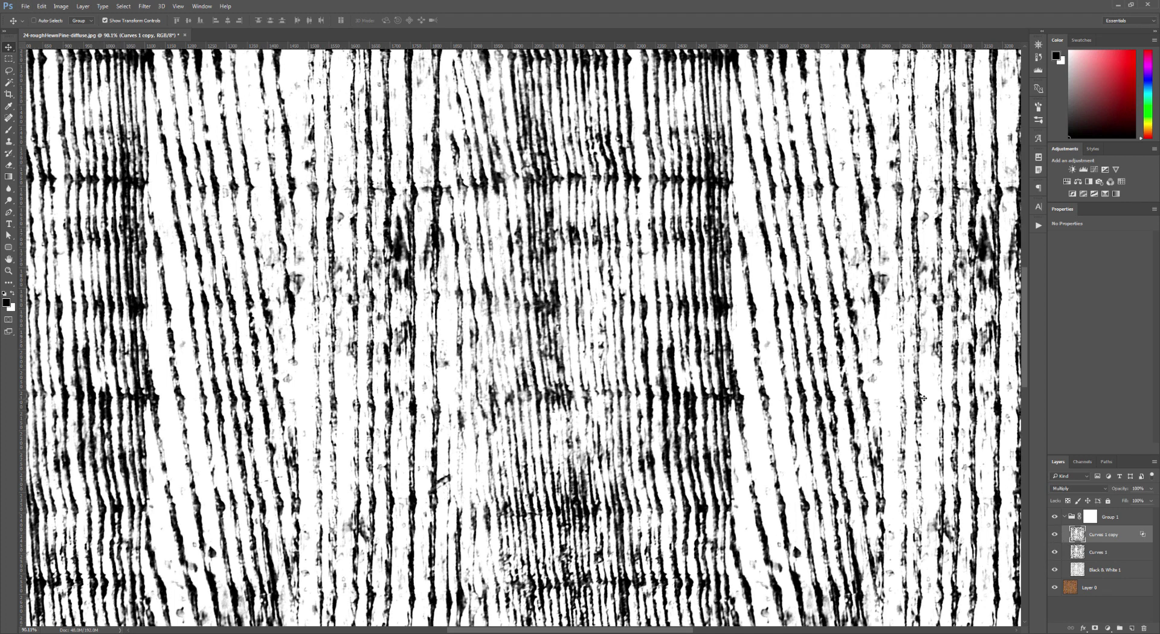
{"action": "scroll", "coordinate": [885, 356], "scroll_direction": "down", "scroll_amount": 5}
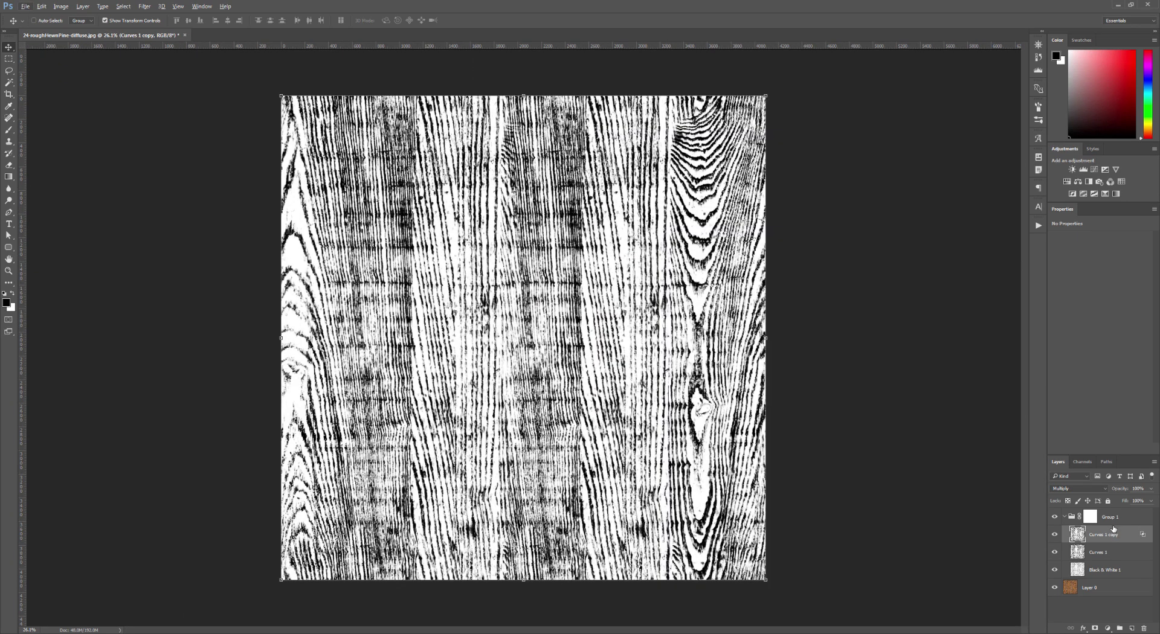
{"action": "left_click", "coordinate": [1065, 517]}
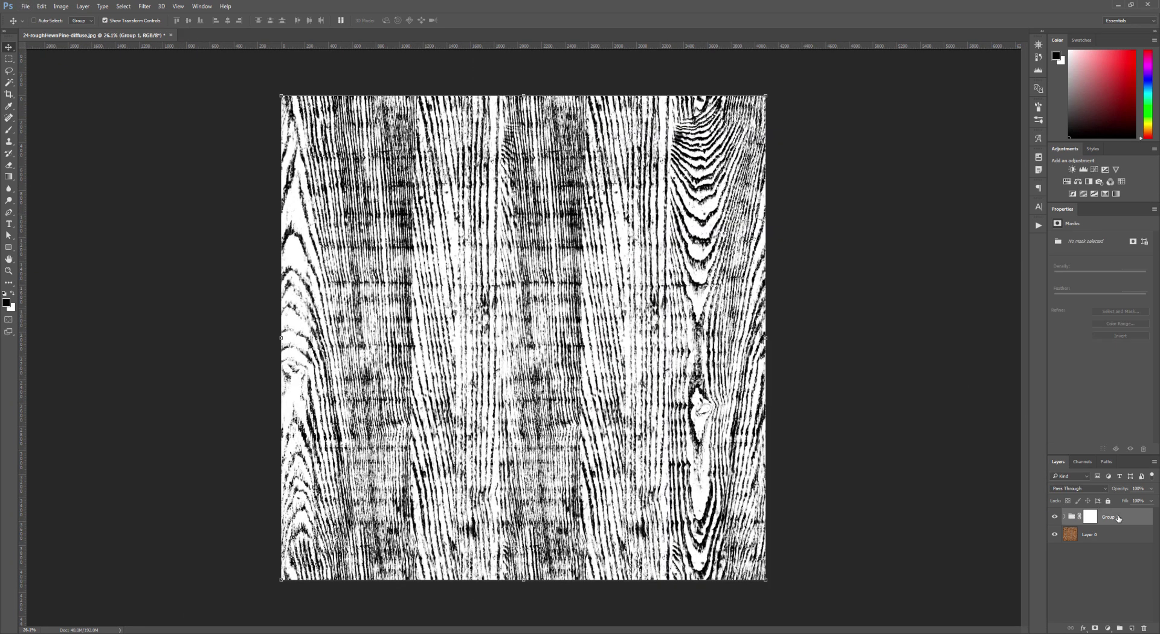
{"action": "key", "text": "ctrl+j"}
{"action": "right_click", "coordinate": [1129, 518]}
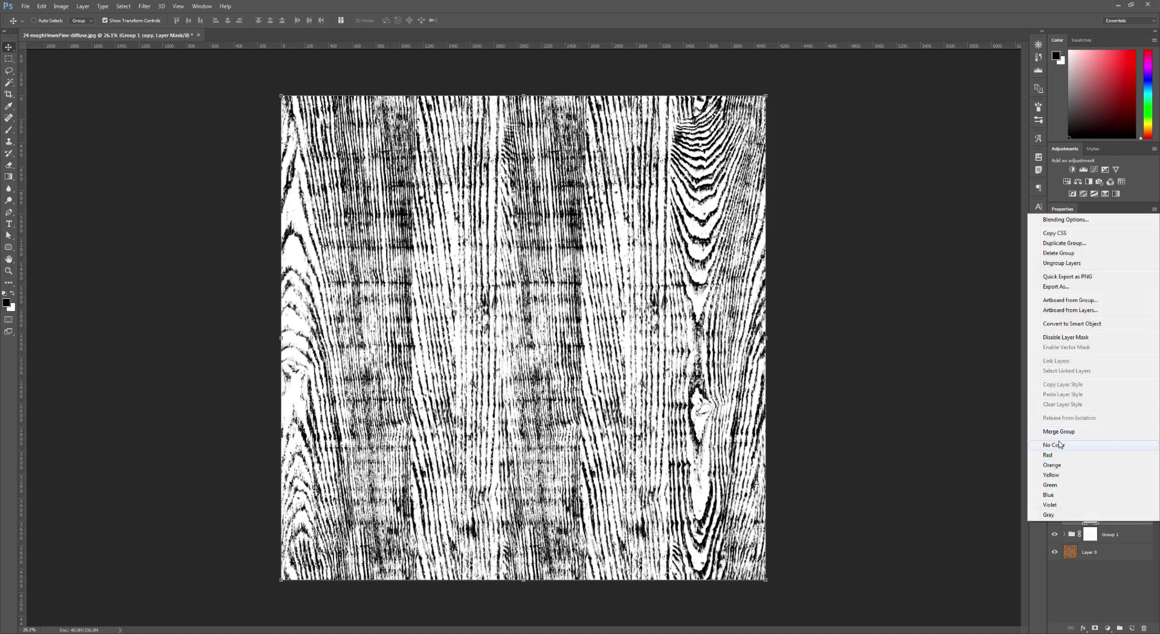
{"action": "left_click", "coordinate": [1057, 433]}
Compare the merged grain map close up with the original wood texture by hiding and showing Group 1 copy and Group 1
{"action": "scroll", "coordinate": [616, 329], "scroll_direction": "up", "scroll_amount": 3}
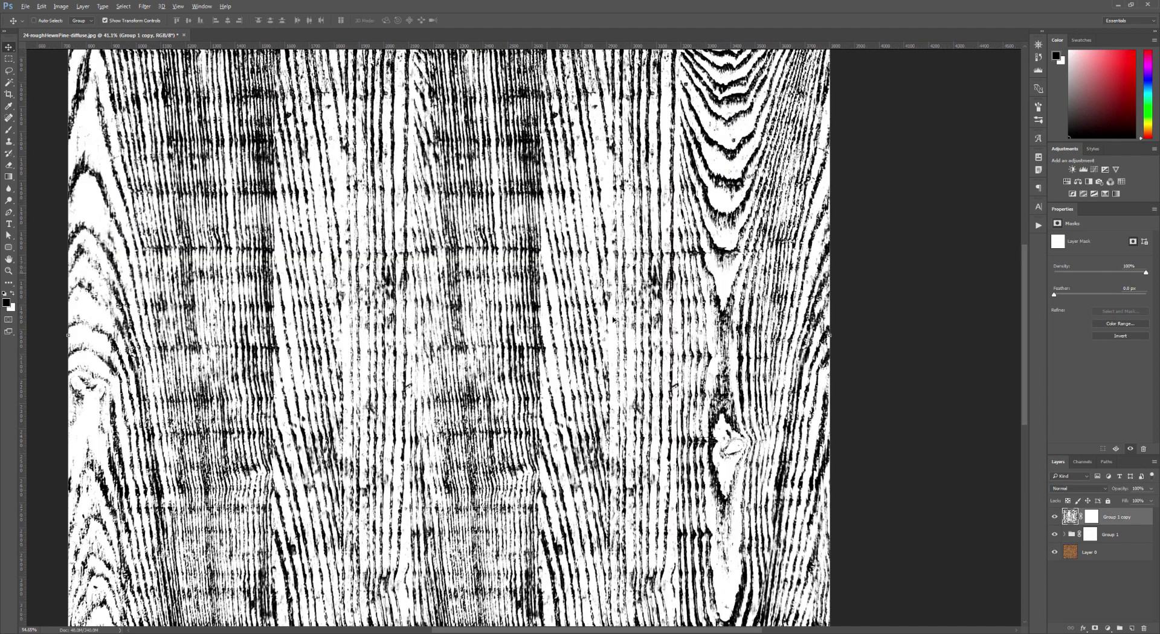
{"action": "scroll", "coordinate": [616, 329], "scroll_direction": "up", "scroll_amount": 2}
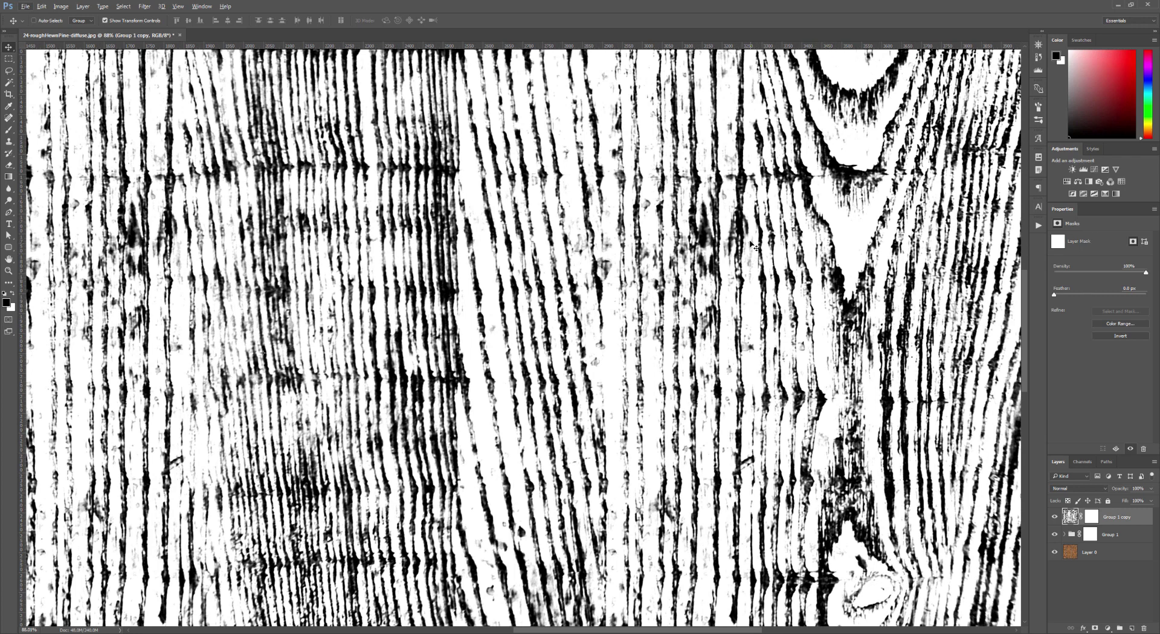
{"action": "scroll", "coordinate": [752, 241], "scroll_direction": "up", "scroll_amount": 4}
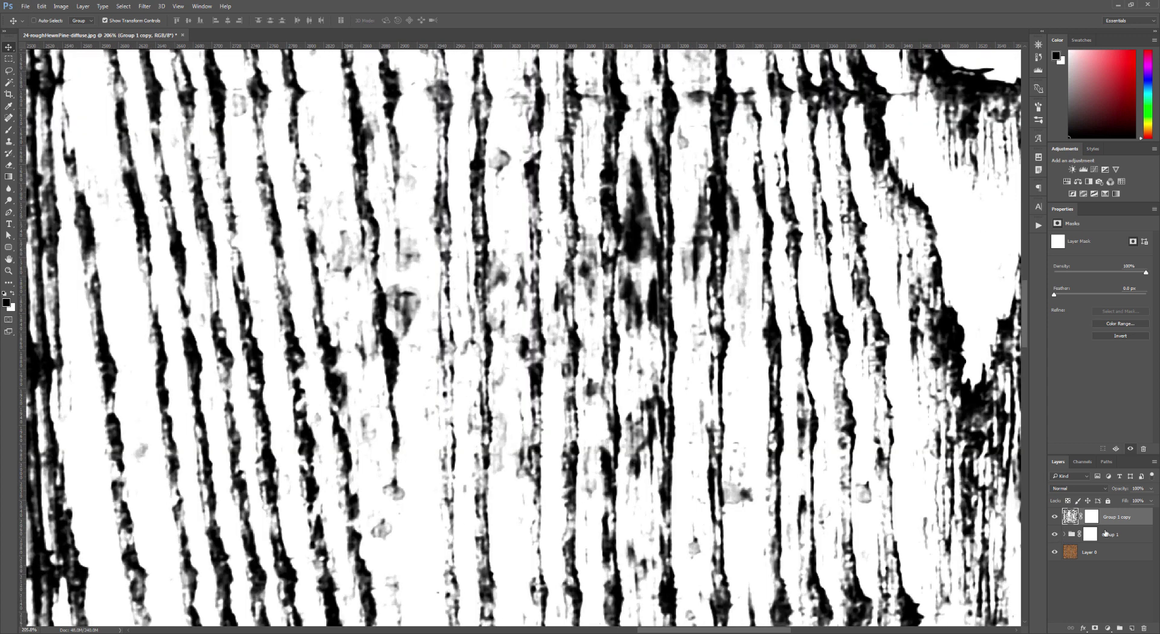
{"action": "left_click", "coordinate": [1105, 534], "text": "shift"}
{"action": "left_click", "coordinate": [1055, 518]}
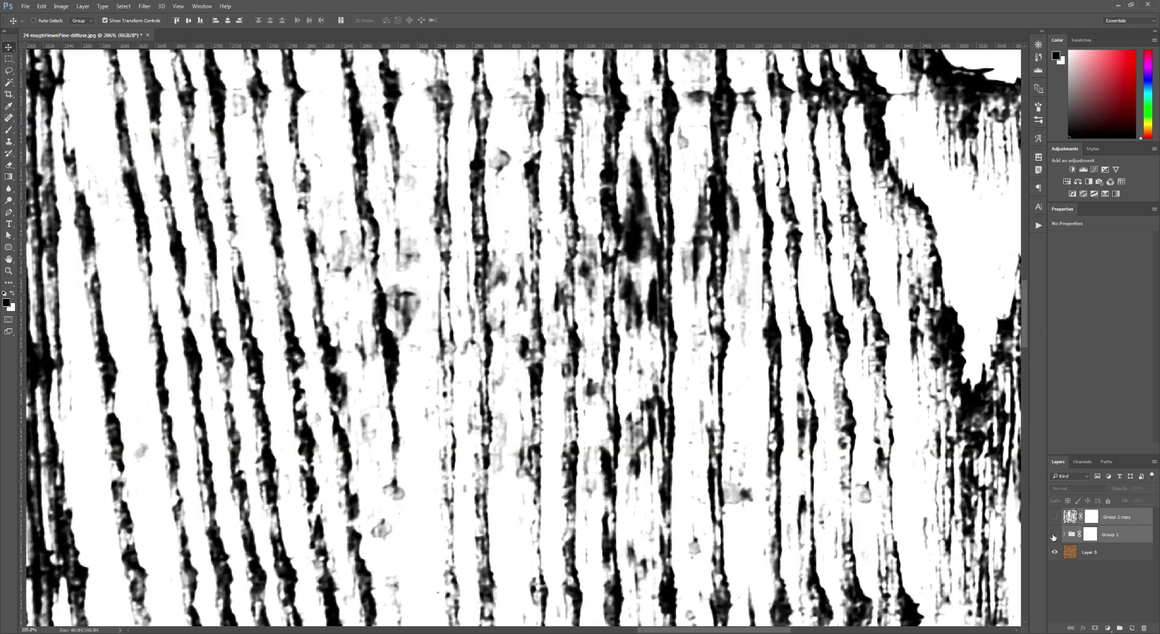
{"action": "left_click", "coordinate": [1053, 536]}
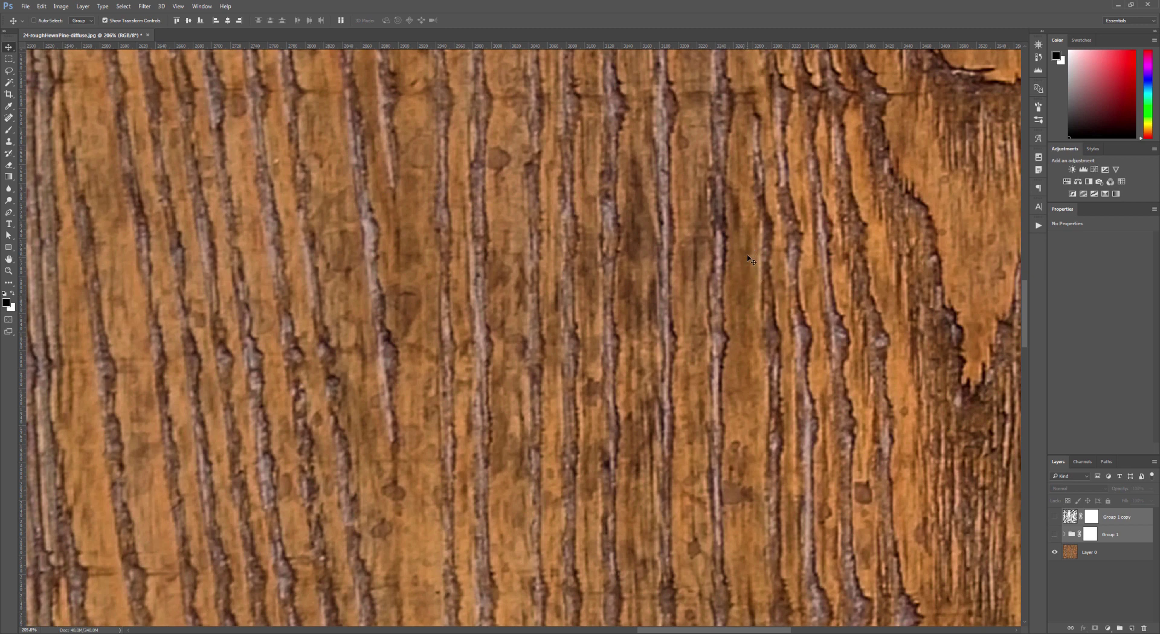
{"action": "left_click", "coordinate": [1054, 535]}
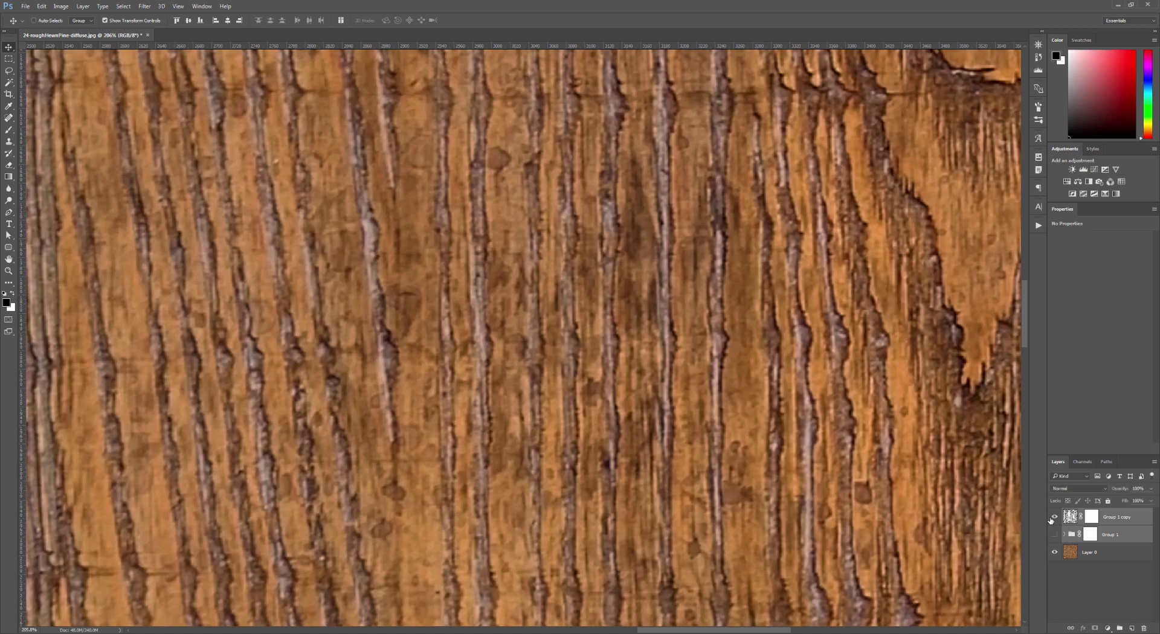
{"action": "left_click", "coordinate": [1054, 517]}
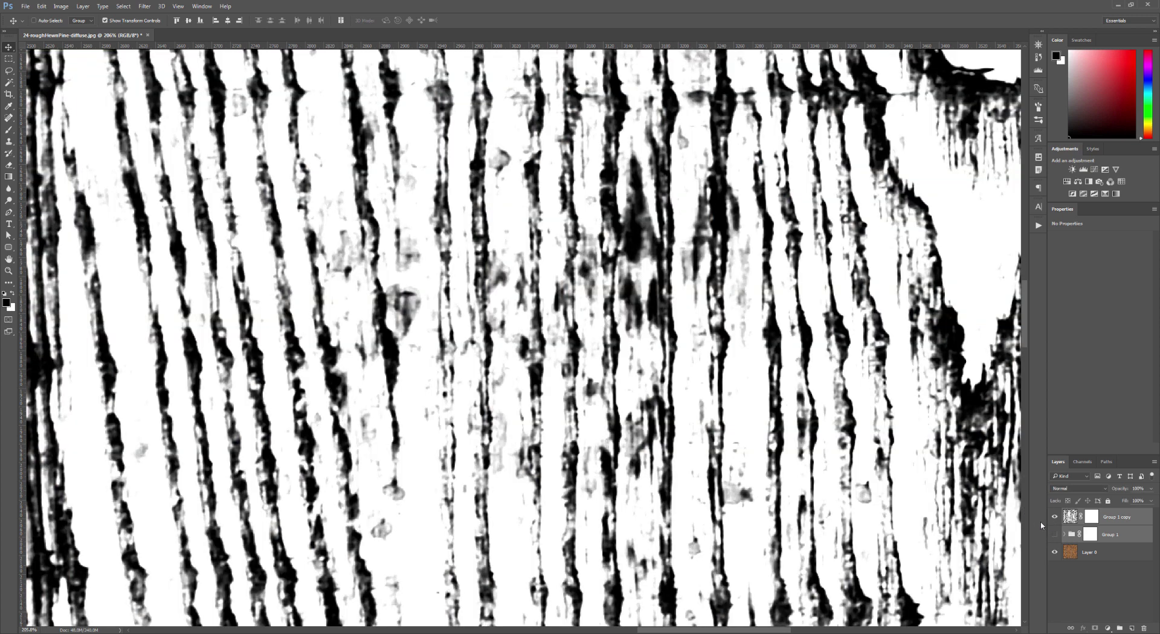
Add a new layer between Group 1 and Group 1 copy and fill it with white
{"action": "left_click", "coordinate": [1145, 520]}
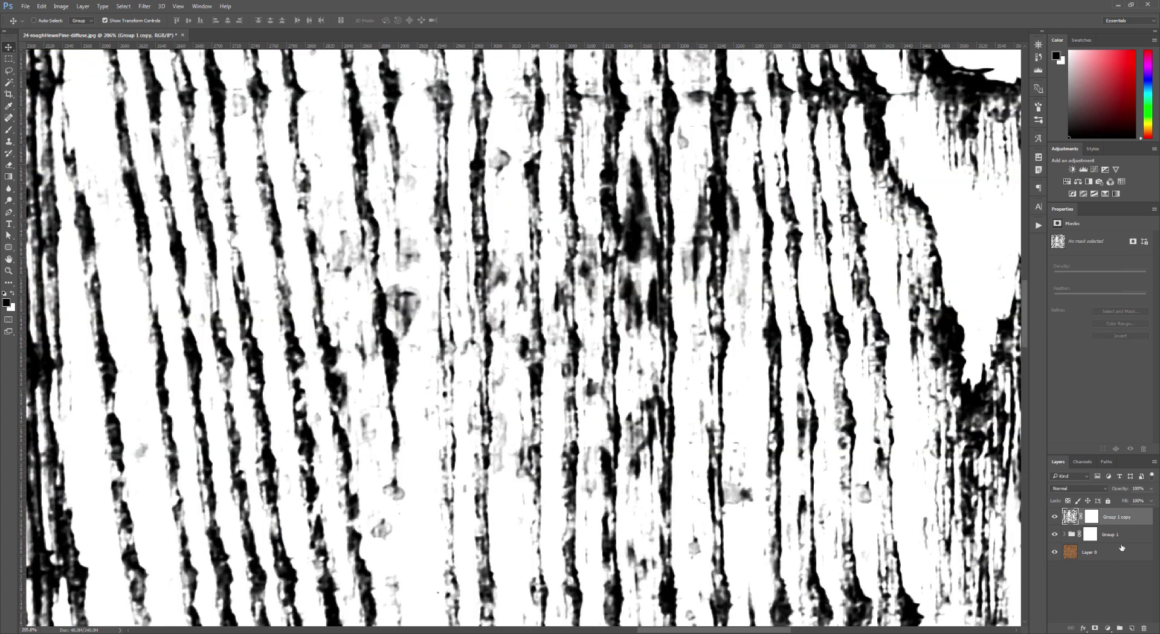
{"action": "left_click", "coordinate": [1141, 537]}
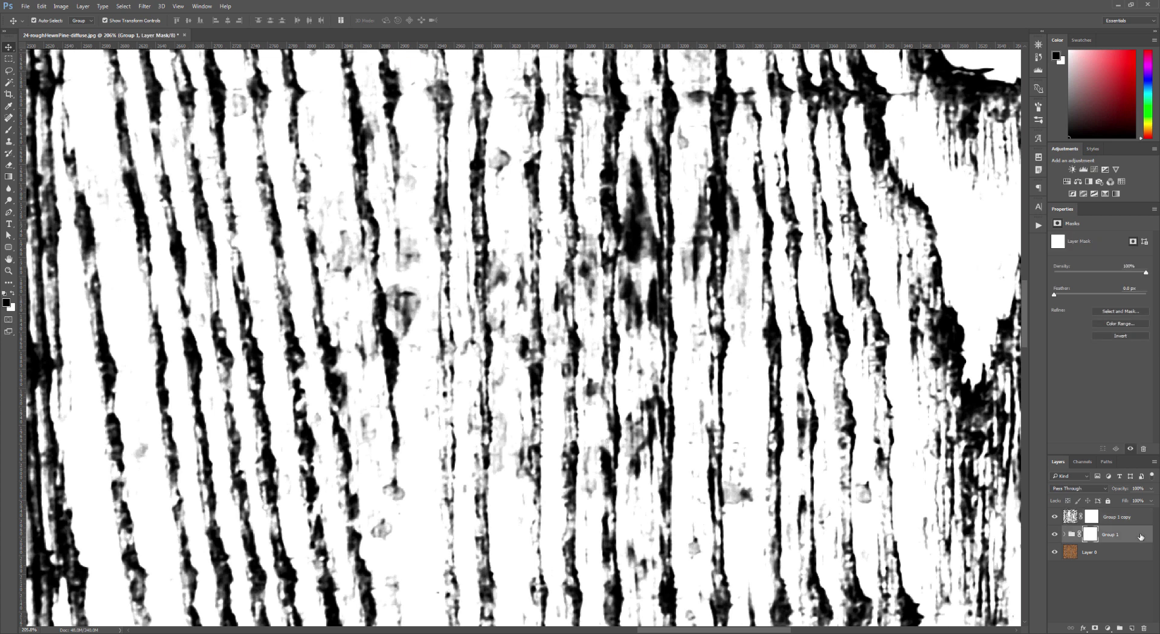
{"action": "key", "text": "ctrl+shift+n"}
{"action": "key", "text": "Return"}
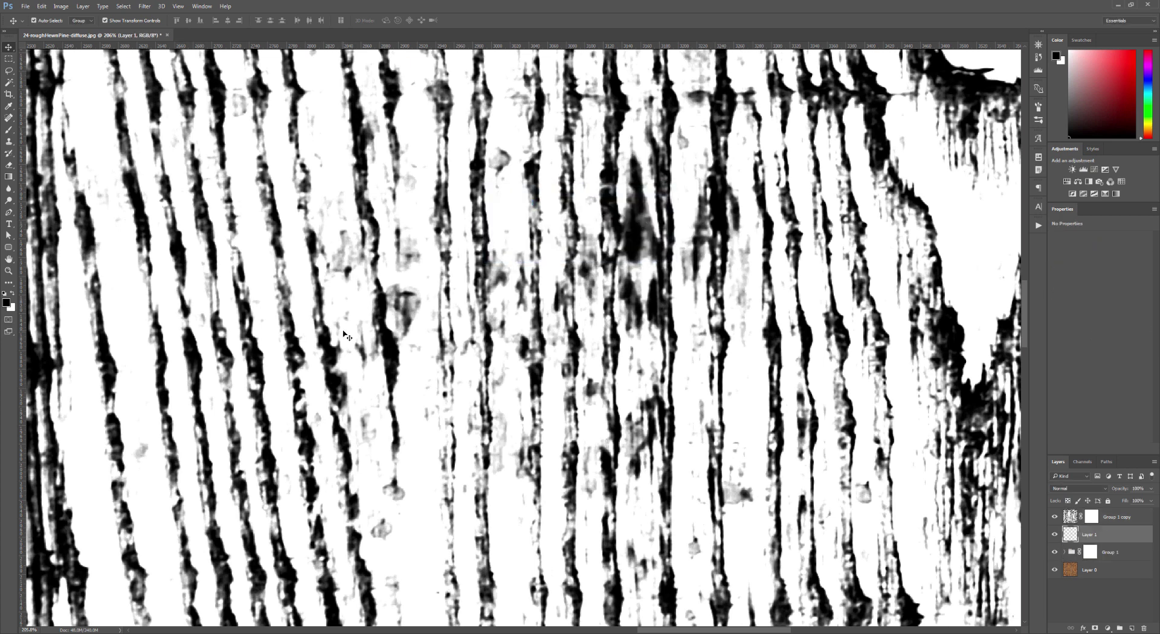
{"action": "key", "text": "ctrl+BackSpace"}
{"action": "left_click", "coordinate": [1055, 518]}
{"action": "left_click", "coordinate": [1054, 517]}
{"action": "left_click", "coordinate": [1091, 517]}
{"action": "key", "text": "b"}
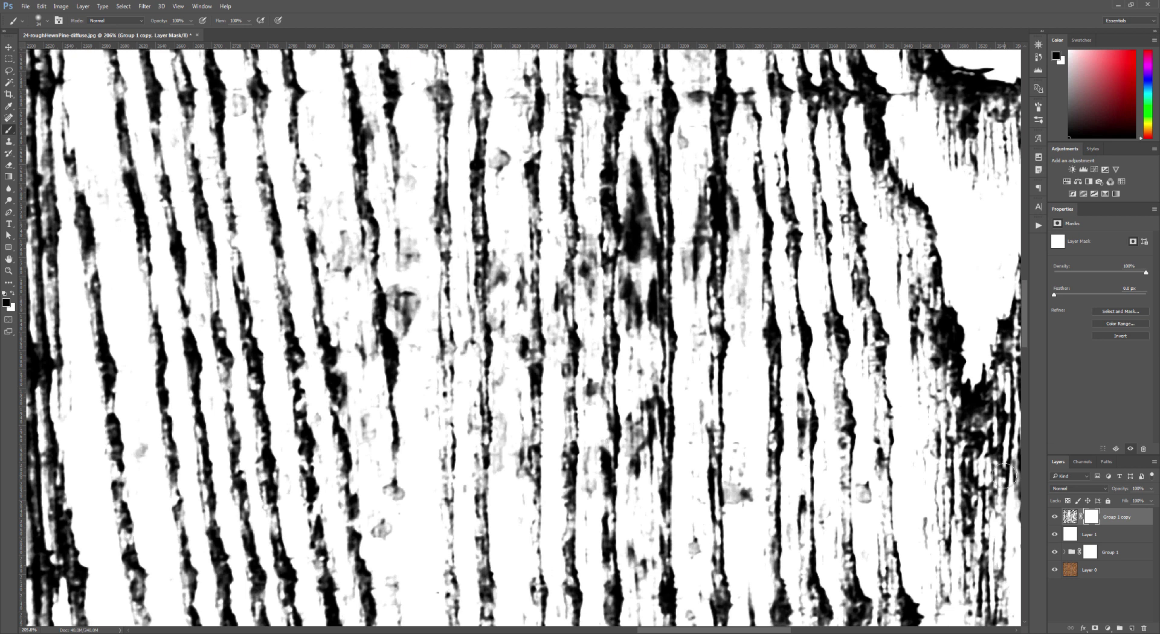
{"action": "double_click", "coordinate": [1142, 512]}
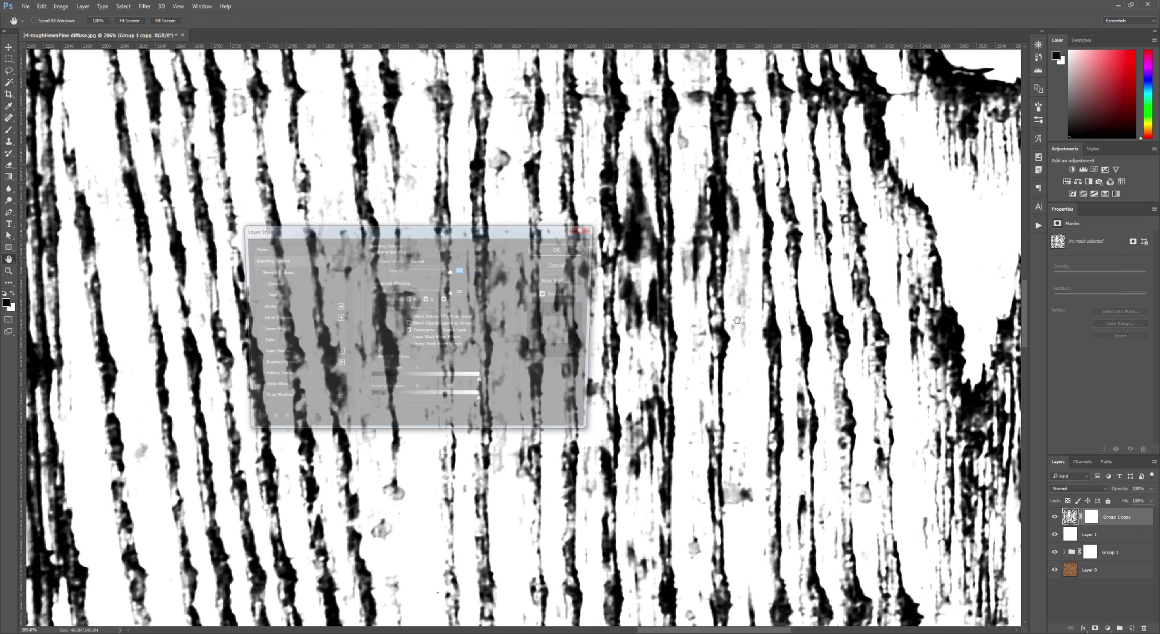
{"action": "left_click", "coordinate": [559, 266]}
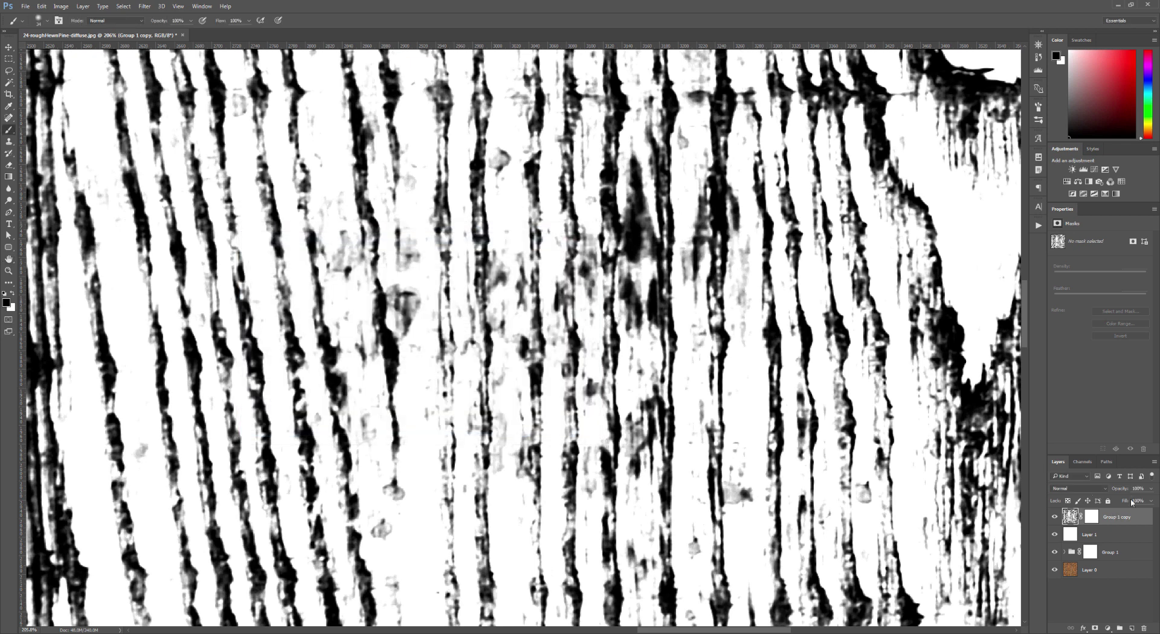
Add a Curves adjustment layer above Group 1 copy, moving its shadow point inward to blacken the grooves and its white point inward to clear the greys
{"action": "left_click", "coordinate": [1107, 629]}
{"action": "left_click", "coordinate": [1026, 488]}
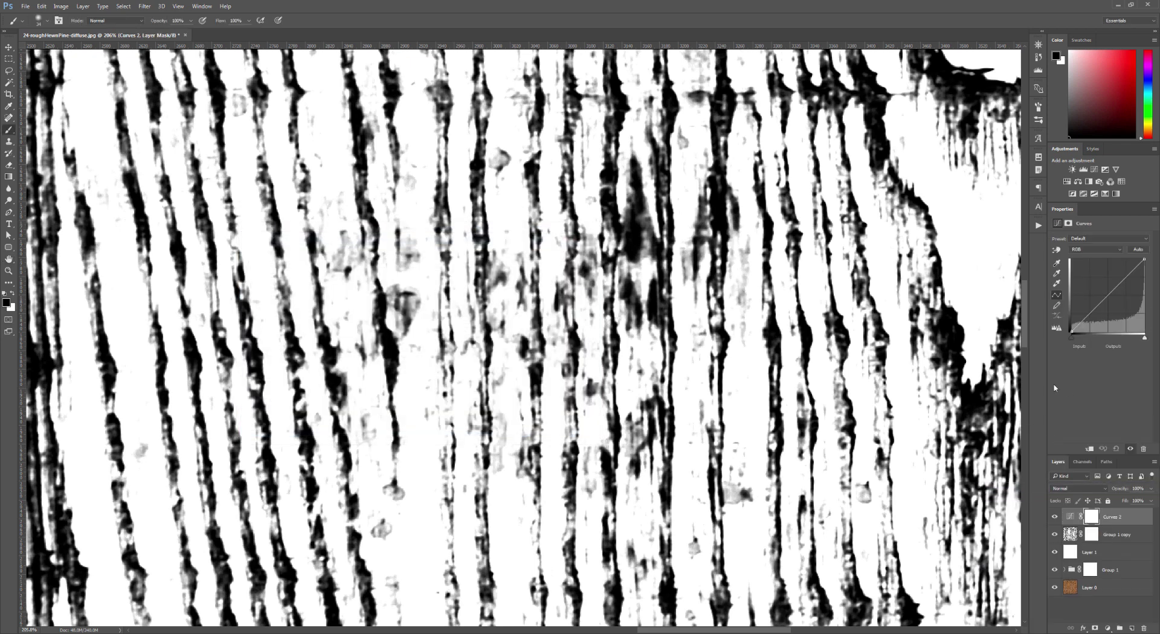
{"action": "left_click", "coordinate": [1057, 329]}
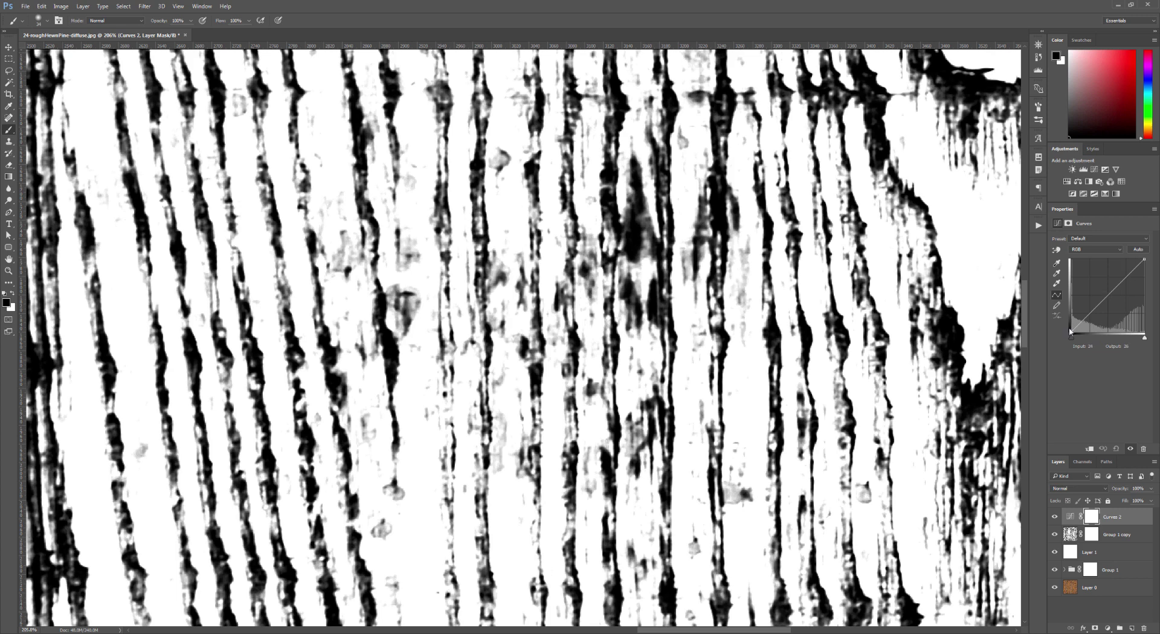
{"action": "left_click_drag", "start_coordinate": [1072, 332], "coordinate": [1097, 328]}
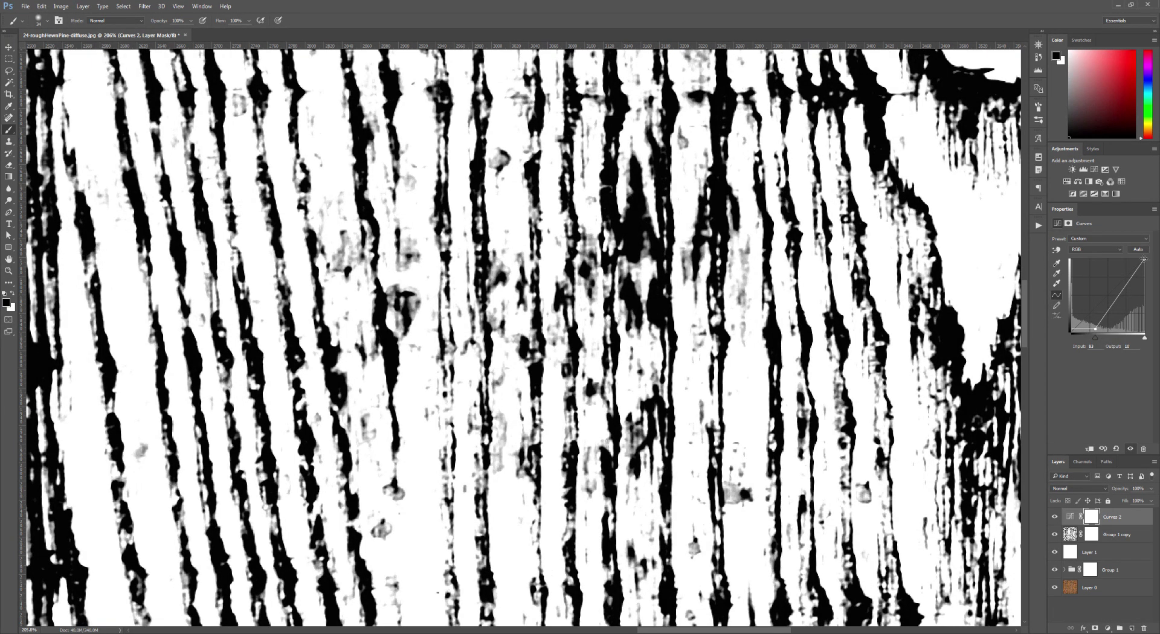
{"action": "left_click_drag", "start_coordinate": [1144, 258], "coordinate": [1126, 256]}
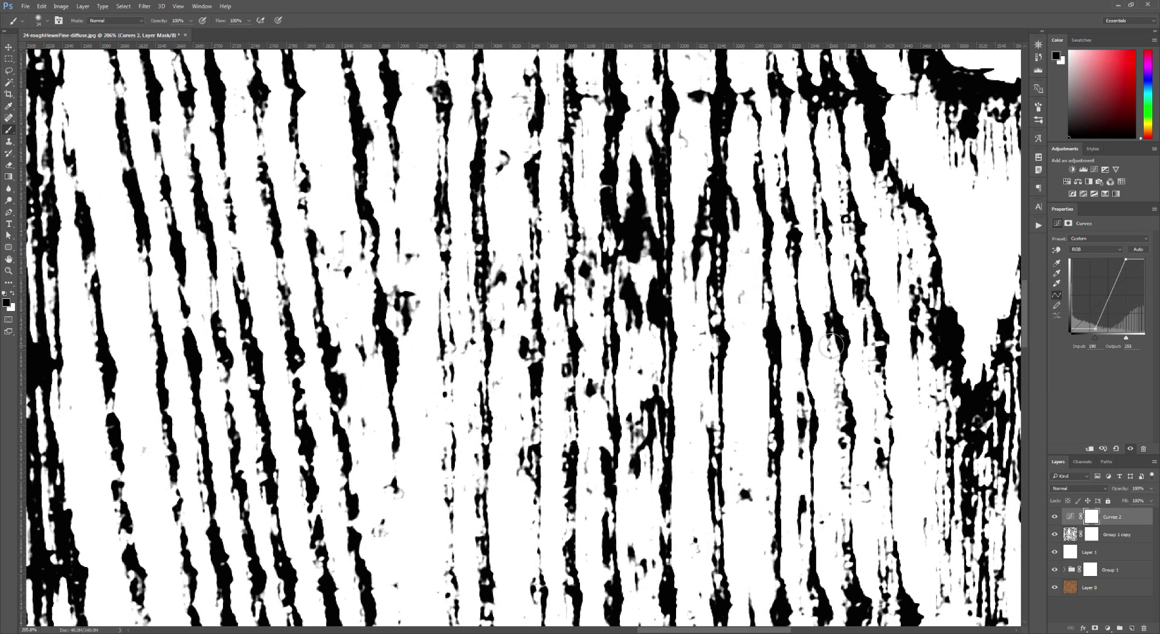
Merge Curves 2, Group 1 copy and the white Layer 1 into one layer
{"action": "left_click", "coordinate": [1131, 554], "text": "shift"}
{"action": "right_click", "coordinate": [1131, 553]}
{"action": "left_click", "coordinate": [1070, 408]}
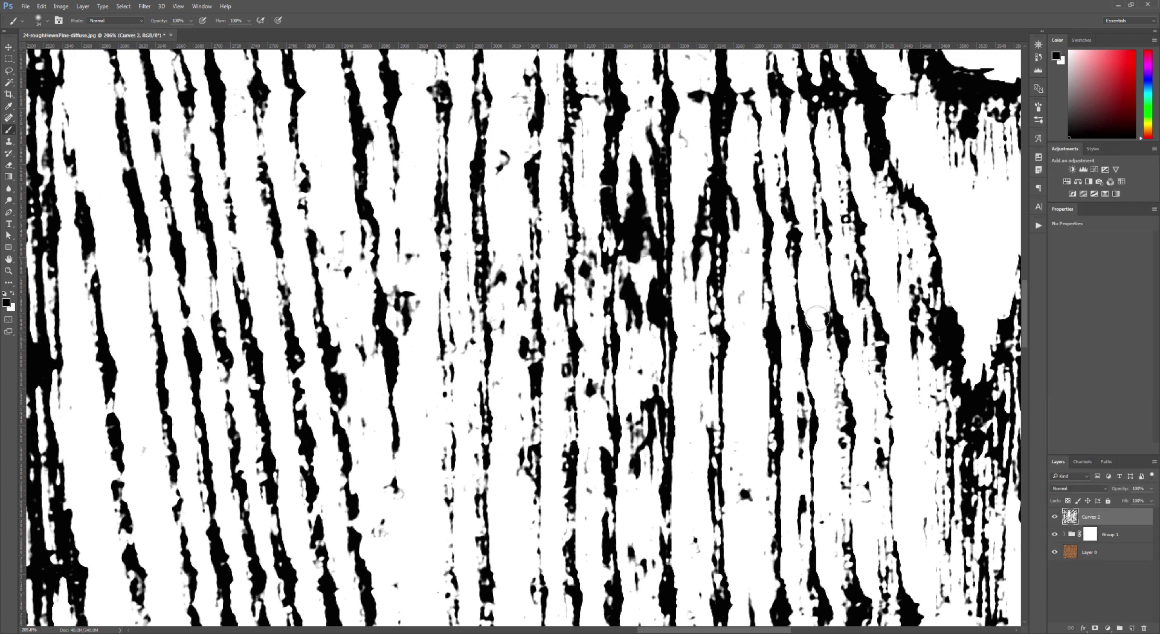
Inspect the merged high-contrast grain map from a wider view and close up for harsh edges and stray specks
{"action": "scroll", "coordinate": [760, 291], "scroll_direction": "down", "scroll_amount": 1}
{"action": "scroll", "coordinate": [762, 290], "scroll_direction": "down", "scroll_amount": 4}
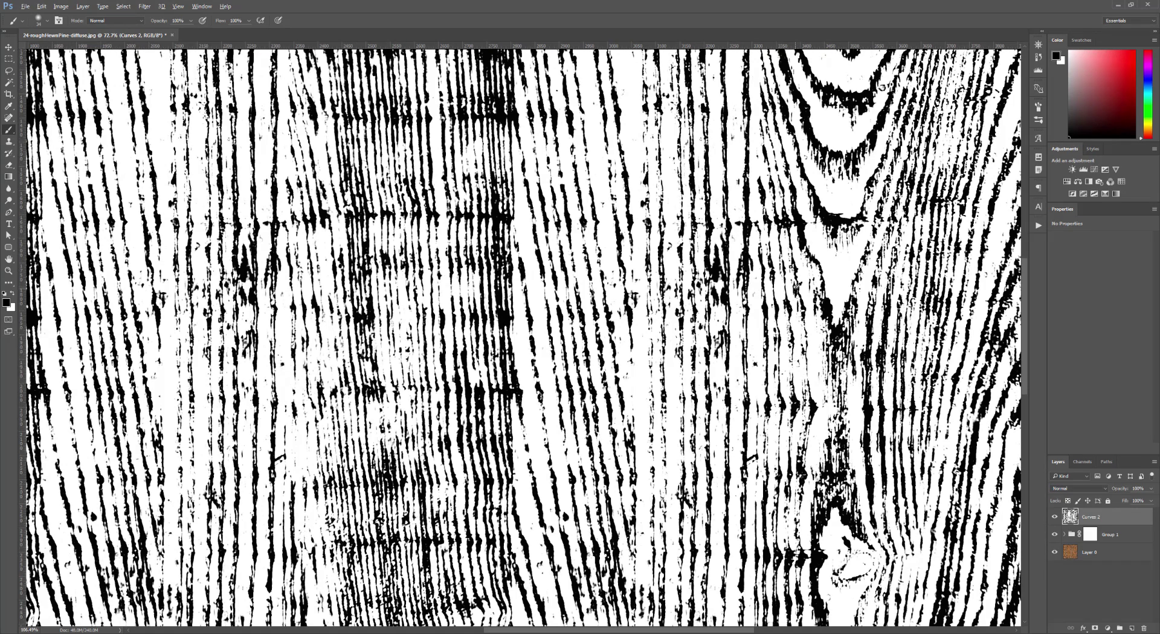
{"action": "scroll", "coordinate": [833, 294], "scroll_direction": "up", "scroll_amount": 3}
{"action": "scroll", "coordinate": [833, 295], "scroll_direction": "up", "scroll_amount": 5}
{"action": "key", "text": "alt+v"}
{"action": "key", "text": "Escape"}
{"action": "key", "text": "Escape"}
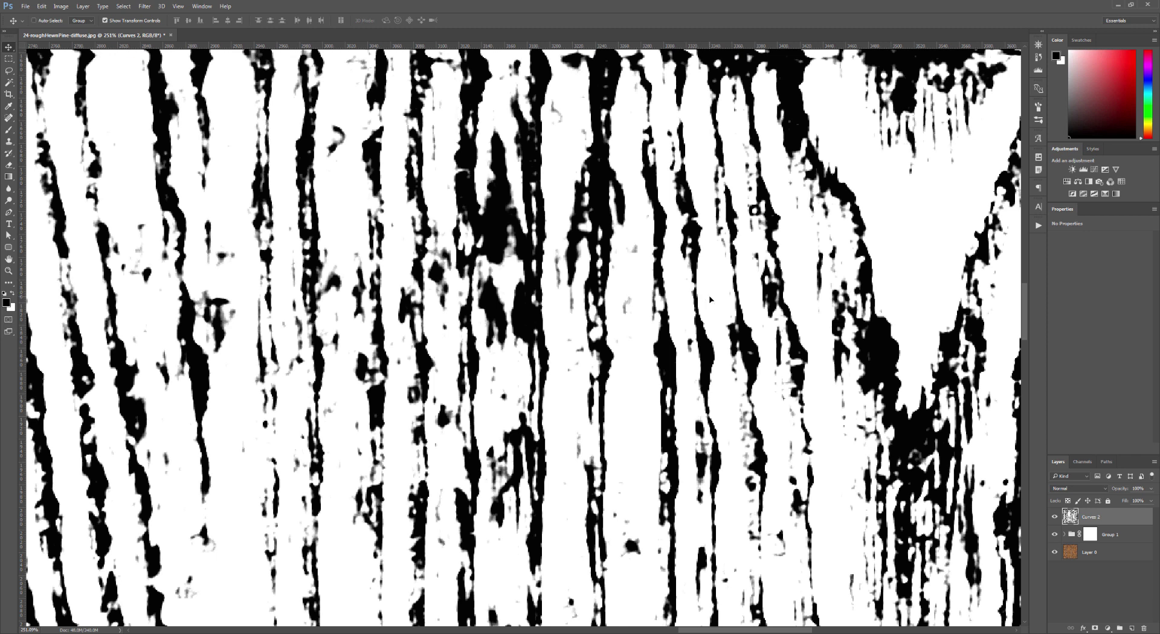
{"action": "scroll", "coordinate": [717, 320], "scroll_direction": "down", "scroll_amount": 15}
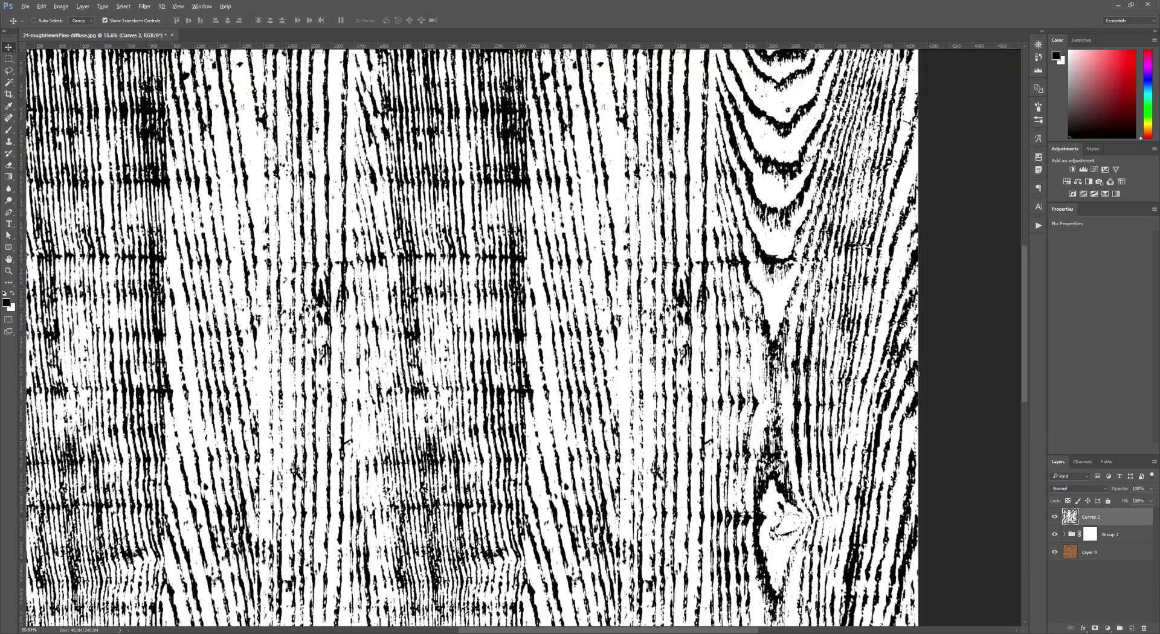
{"action": "scroll", "coordinate": [749, 319], "scroll_direction": "up", "scroll_amount": 11}
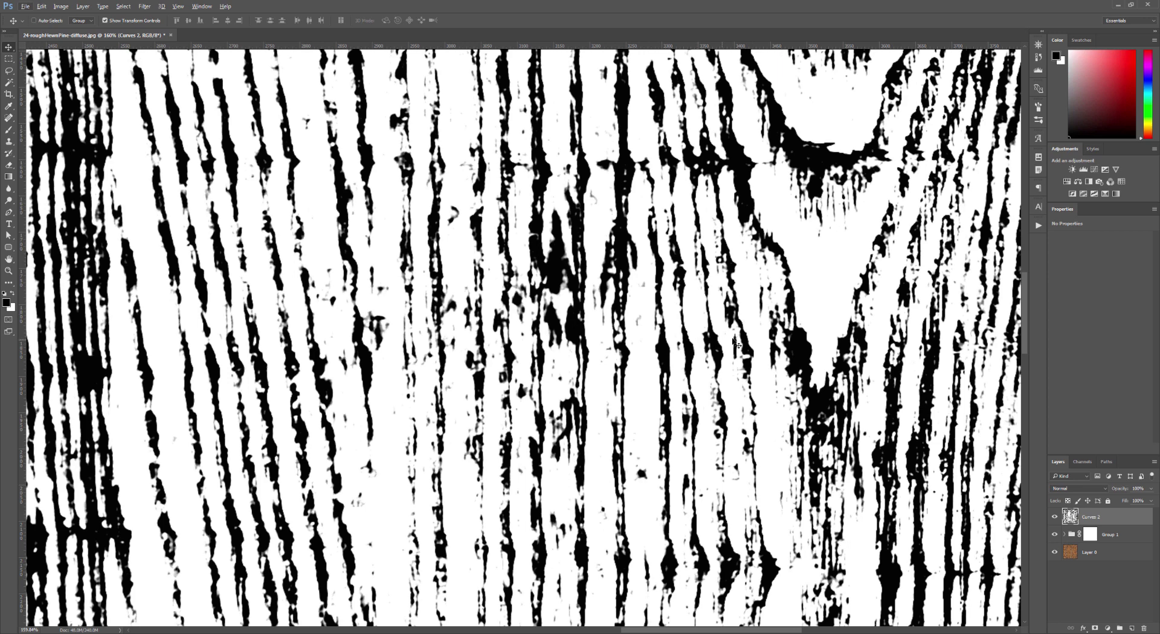
{"action": "scroll", "coordinate": [734, 343], "scroll_direction": "up", "scroll_amount": 3}
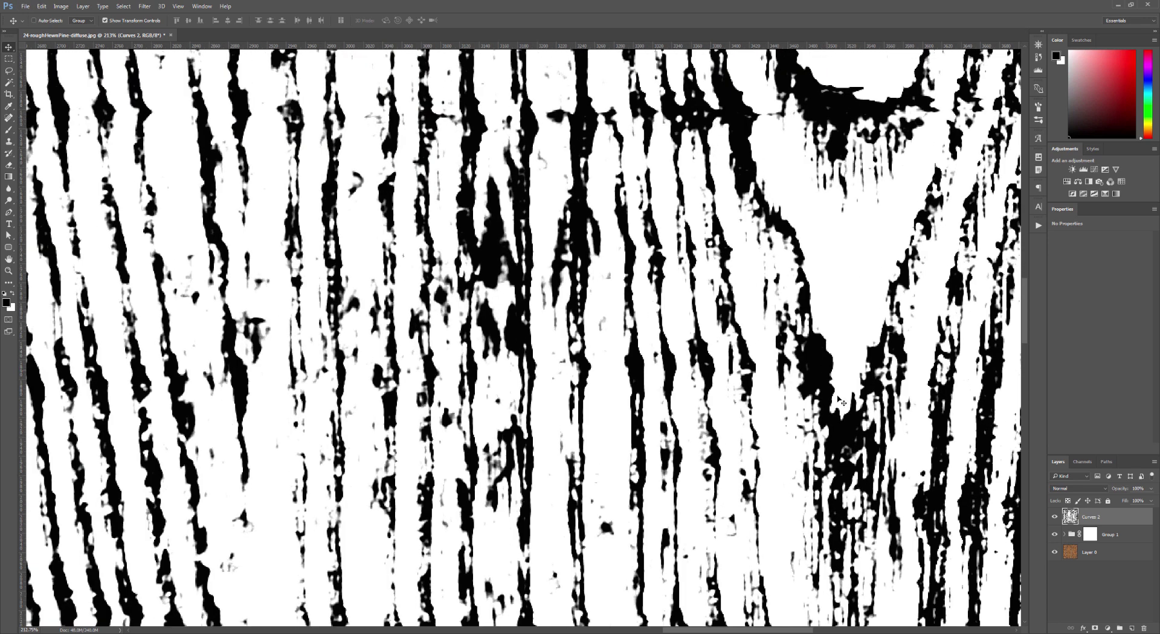
Undo the layer merge and compare the grain with the Curves 2 adjustment hidden and shown
{"action": "key", "text": "ctrl+z"}
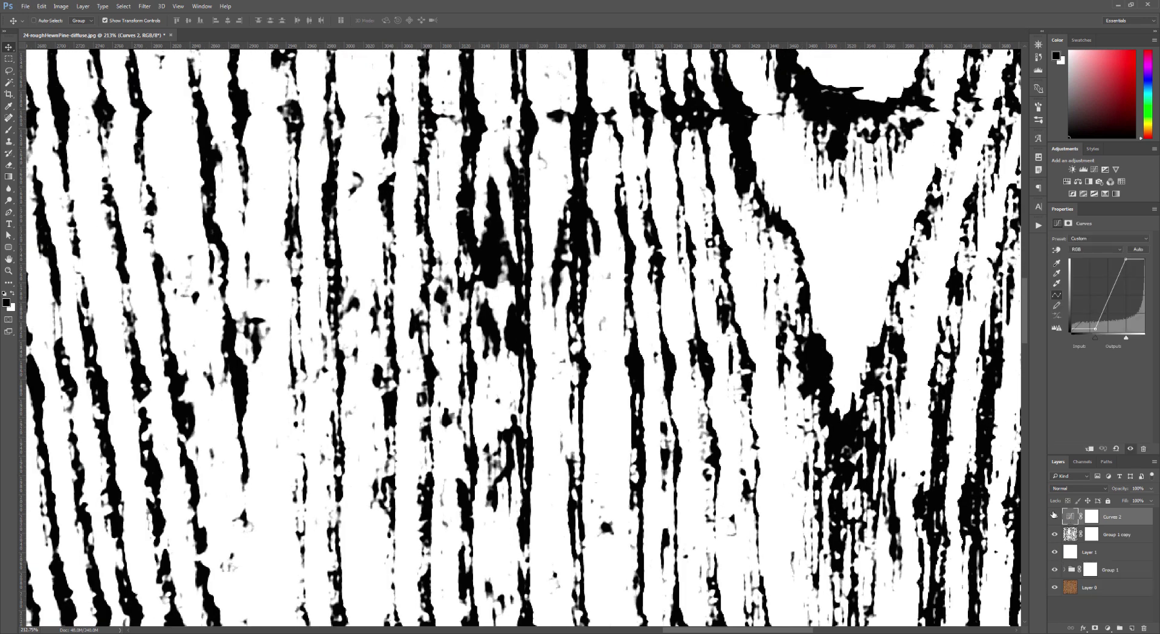
{"action": "left_click", "coordinate": [1054, 516]}
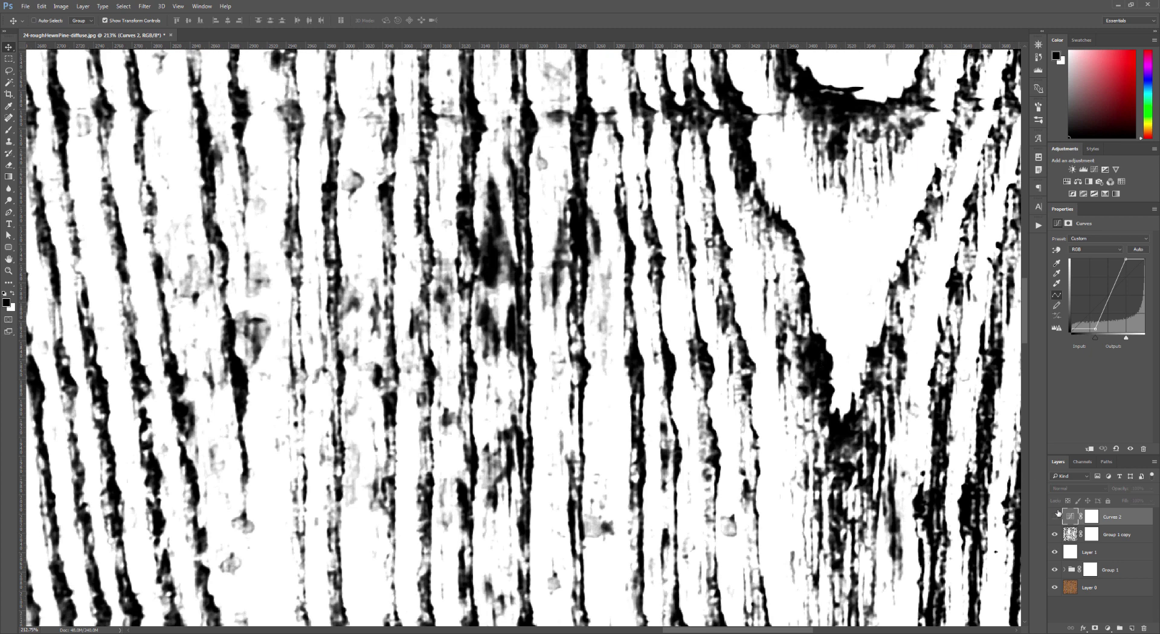
{"action": "left_click", "coordinate": [1055, 517]}
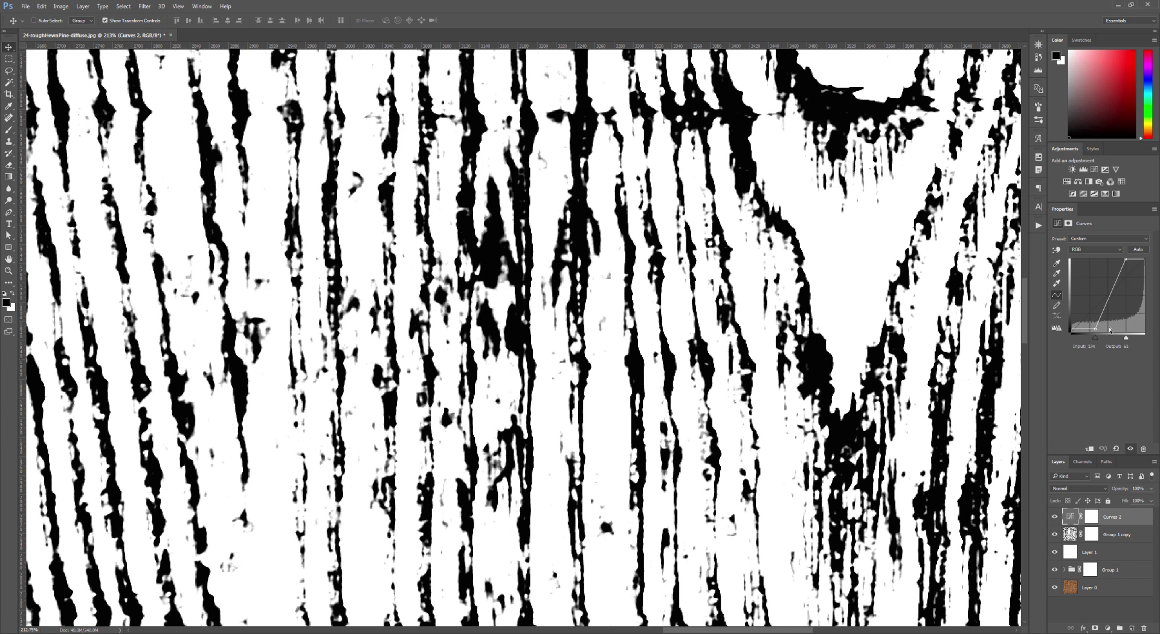
Soften the Curves 2 contrast by moving its shadow point back toward black at output 2 and its white point slightly further inward, comparing before and after
{"action": "left_click_drag", "start_coordinate": [1096, 327], "coordinate": [1080, 325]}
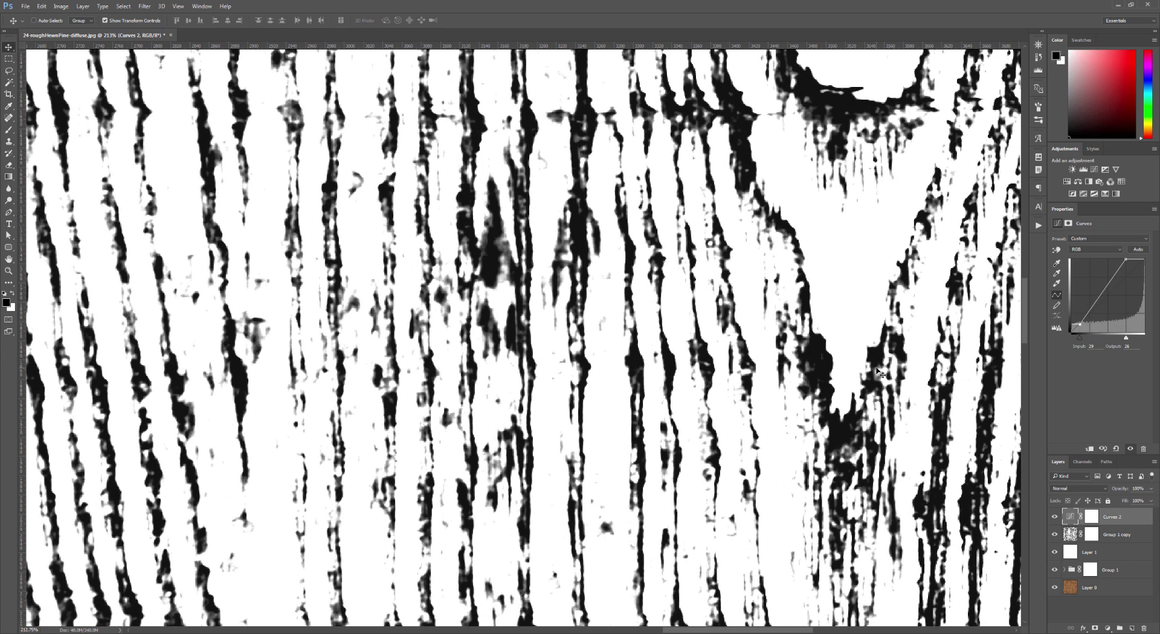
{"action": "mouse_move", "coordinate": [1124, 260]}
{"action": "left_mouse_down"}
{"action": "mouse_move", "coordinate": [1142, 261]}
{"action": "mouse_move", "coordinate": [1122, 261]}
{"action": "left_mouse_up"}
{"action": "left_click_drag", "start_coordinate": [1080, 325], "coordinate": [1076, 317]}
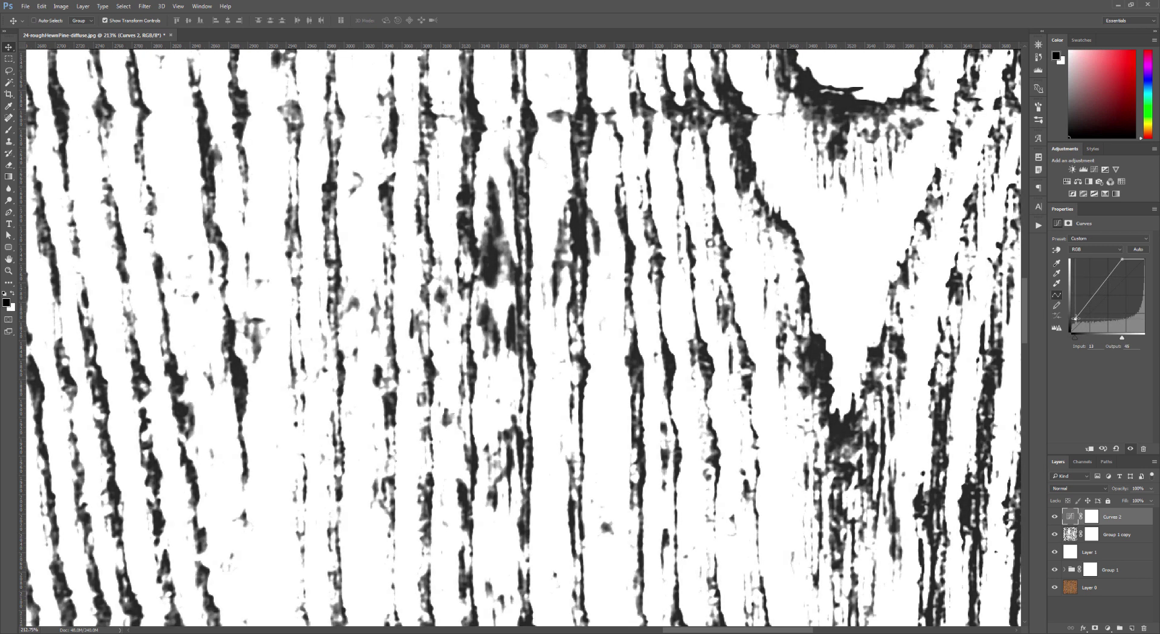
{"action": "left_click", "coordinate": [1056, 517]}
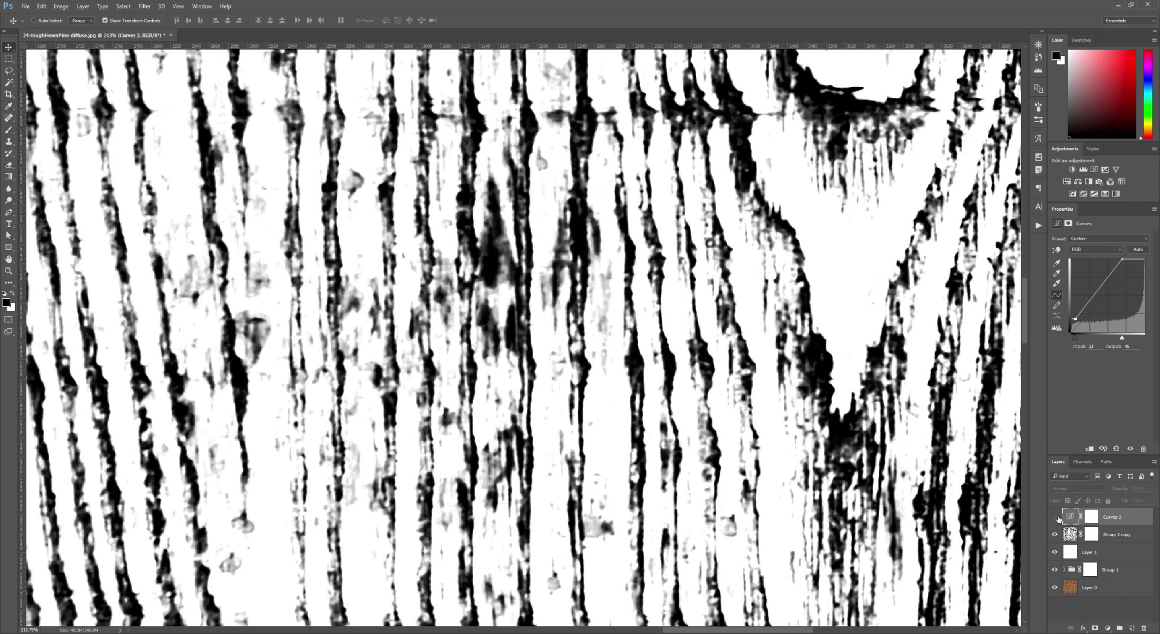
{"action": "left_click", "coordinate": [1056, 517]}
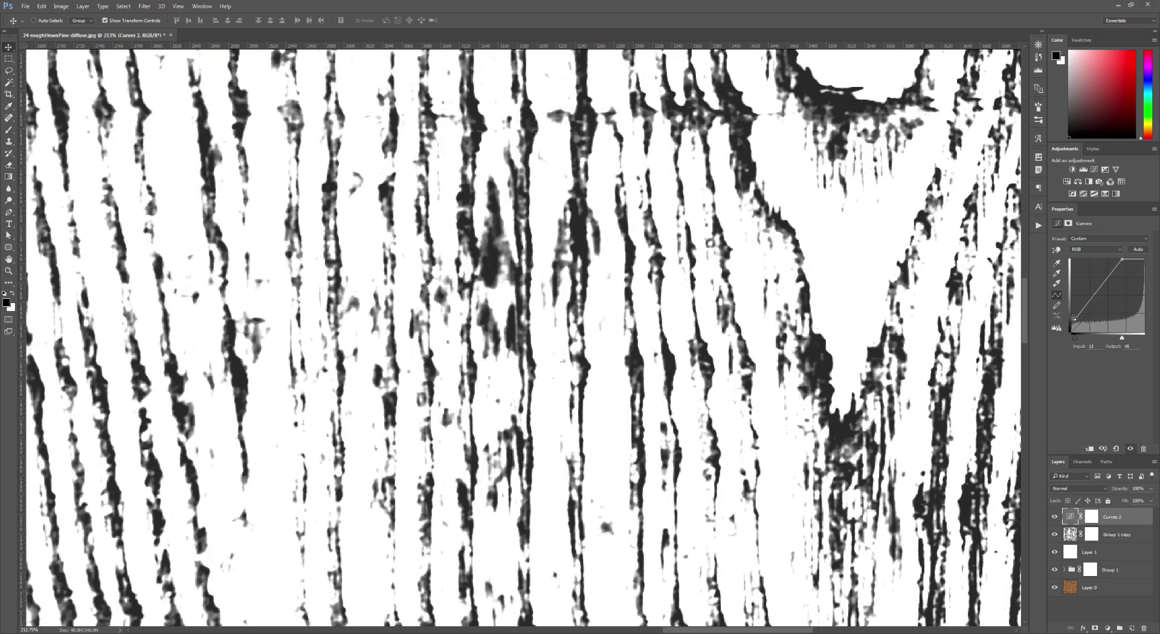
{"action": "mouse_move", "coordinate": [1074, 318]}
{"action": "left_mouse_down"}
{"action": "mouse_move", "coordinate": [1071, 348]}
{"action": "mouse_move", "coordinate": [1079, 332]}
{"action": "left_mouse_up"}
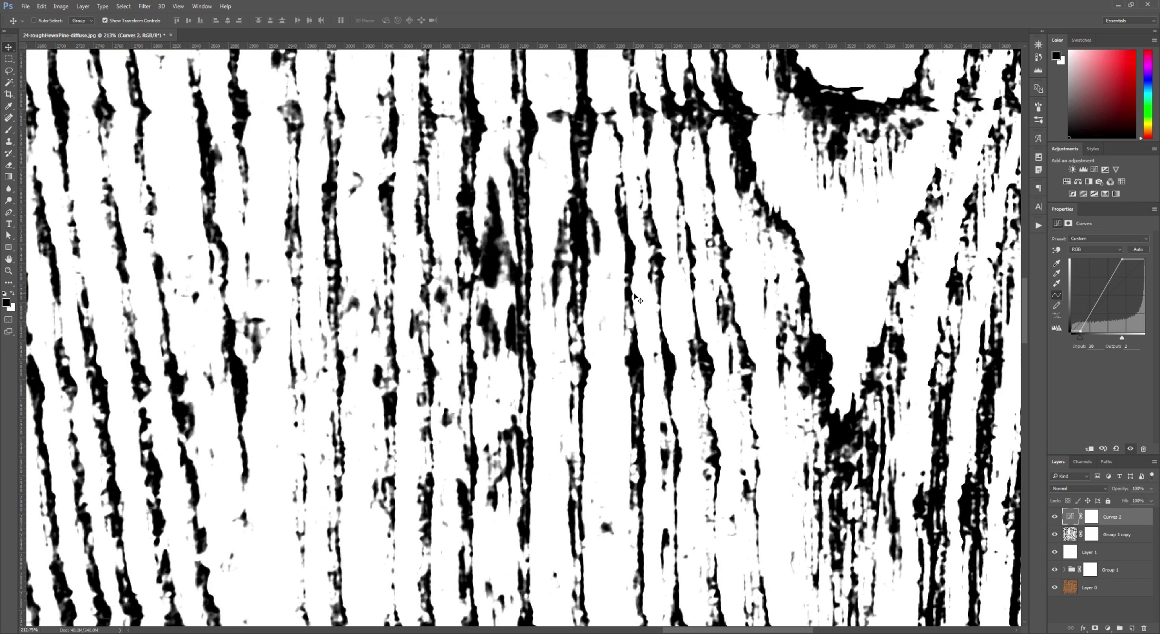
Merge the Curves 2 adjustment, Group 1 copy and the white Layer 1 into a single layer
{"action": "scroll", "coordinate": [643, 301], "scroll_direction": "down", "scroll_amount": 3}
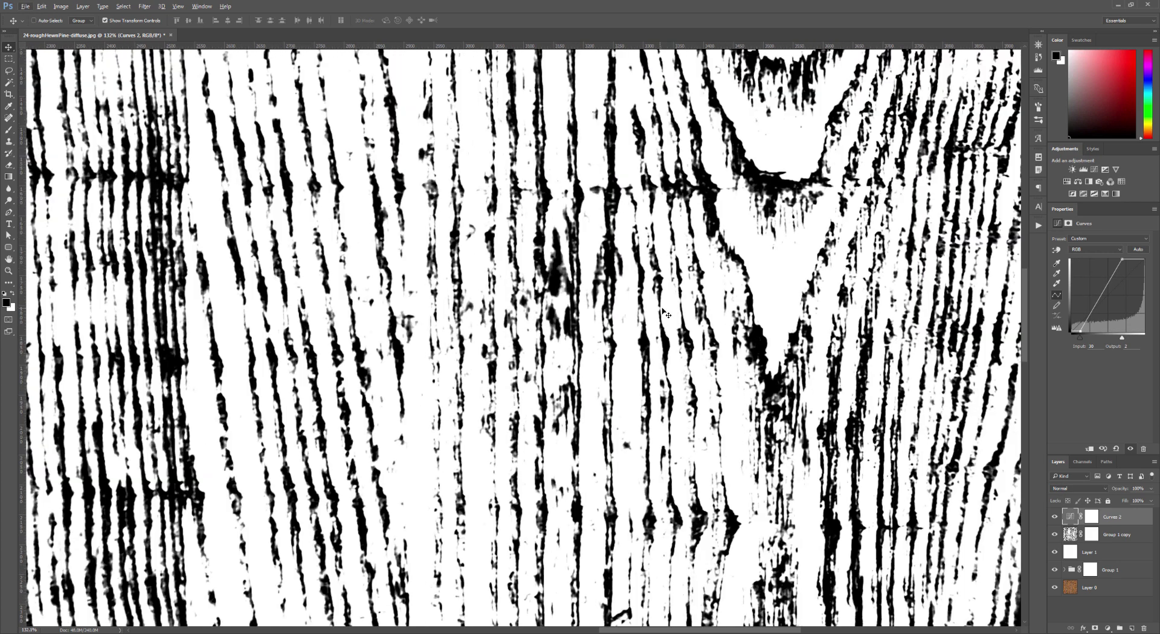
{"action": "right_click", "coordinate": [1118, 554]}
{"action": "left_click", "coordinate": [1060, 410]}
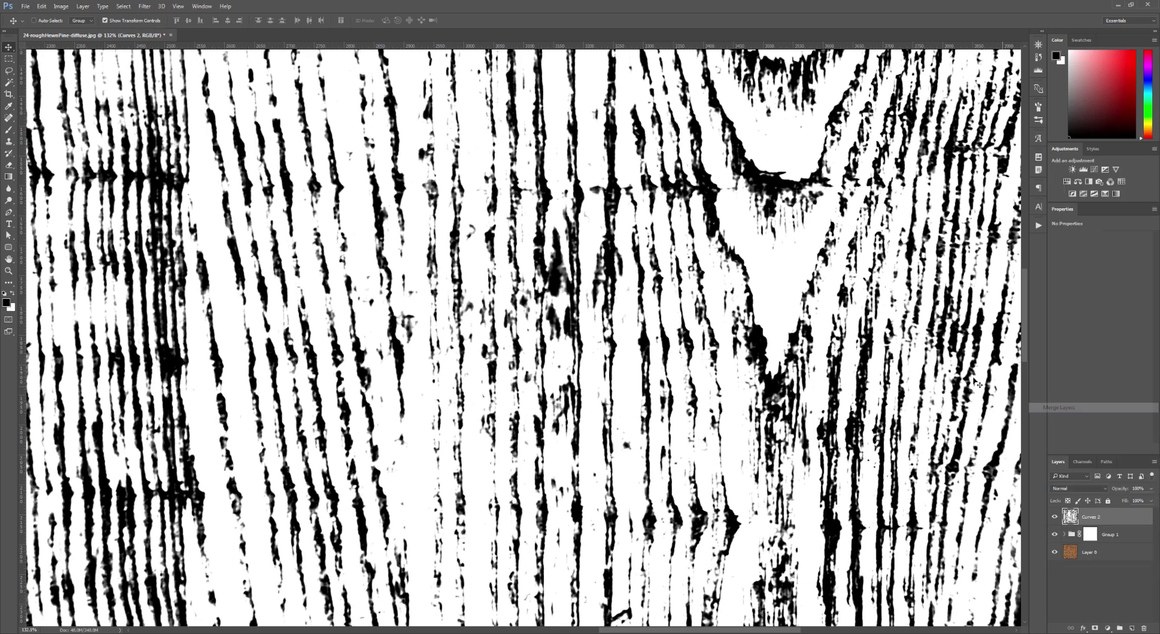
Duplicate the merged Curves 2 layer and apply a Gaussian Blur with a 2.5-pixel radius to the copy
{"action": "scroll", "coordinate": [809, 325], "scroll_direction": "down", "scroll_amount": 5}
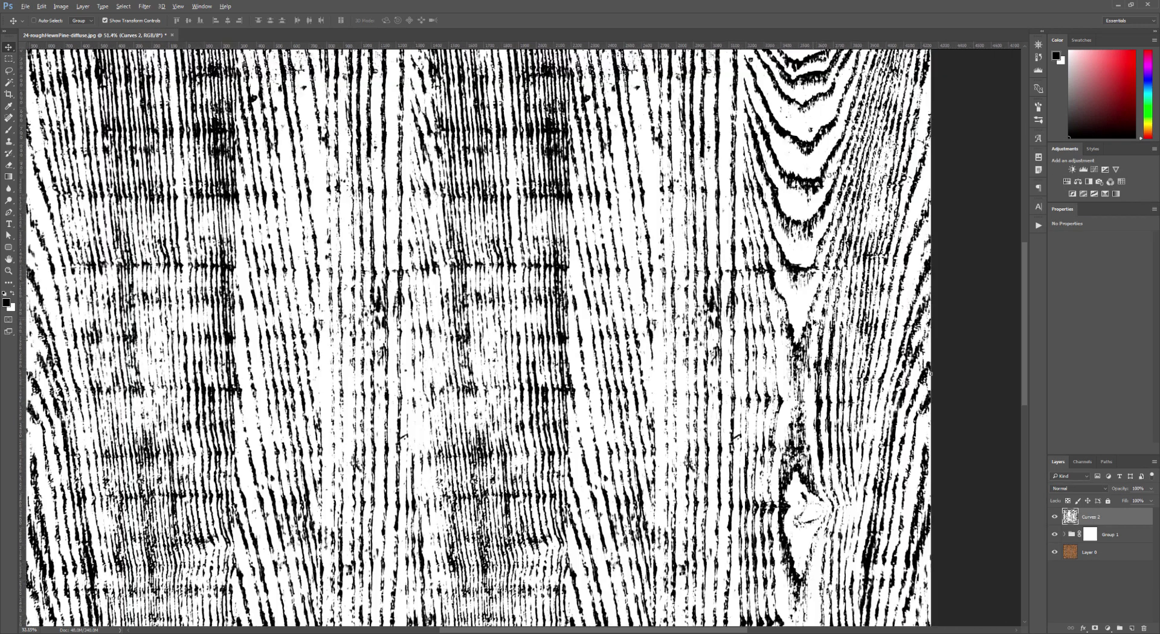
{"action": "scroll", "coordinate": [814, 323], "scroll_direction": "up", "scroll_amount": 5}
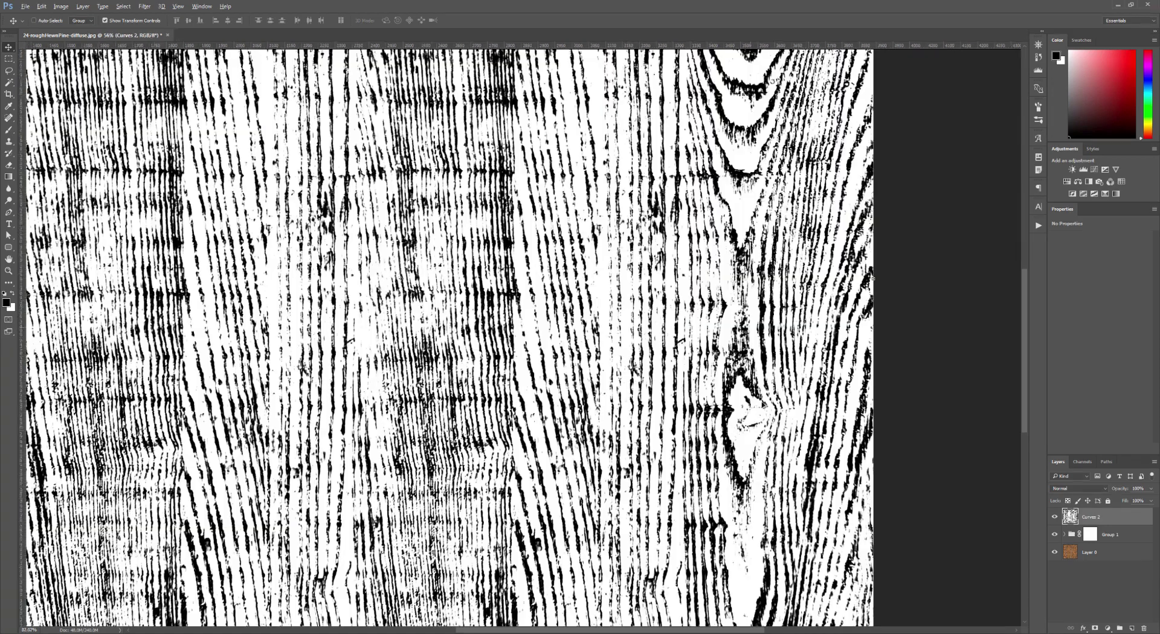
{"action": "scroll", "coordinate": [772, 372], "scroll_direction": "up", "scroll_amount": 3}
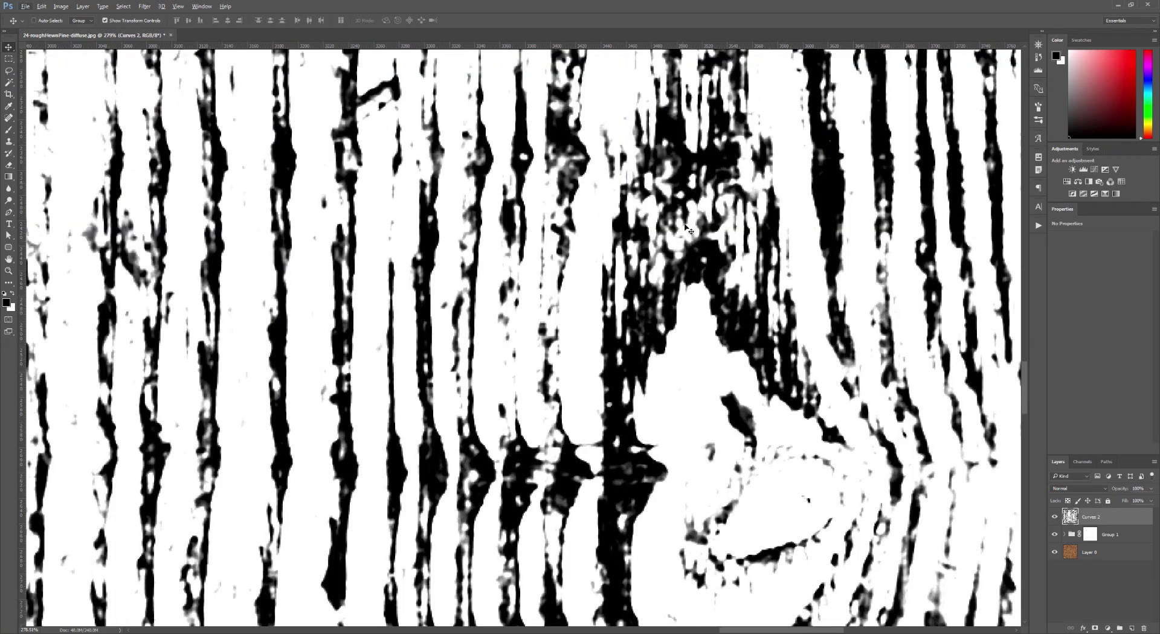
{"action": "scroll", "coordinate": [677, 324], "scroll_direction": "down", "scroll_amount": 5}
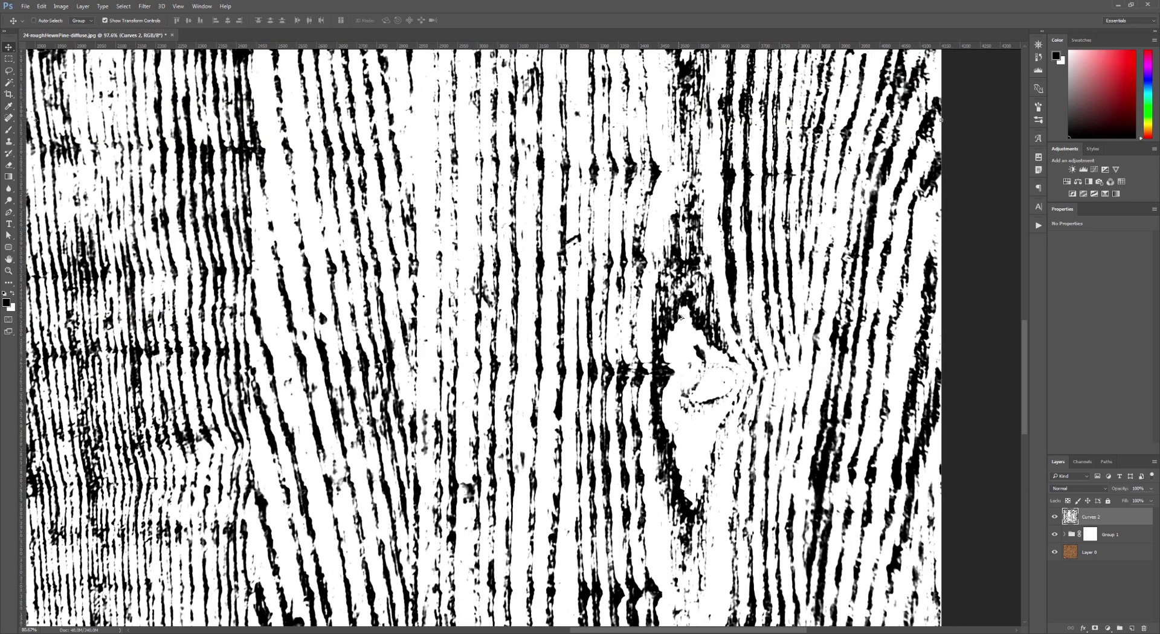
{"action": "key", "text": "ctrl+j"}
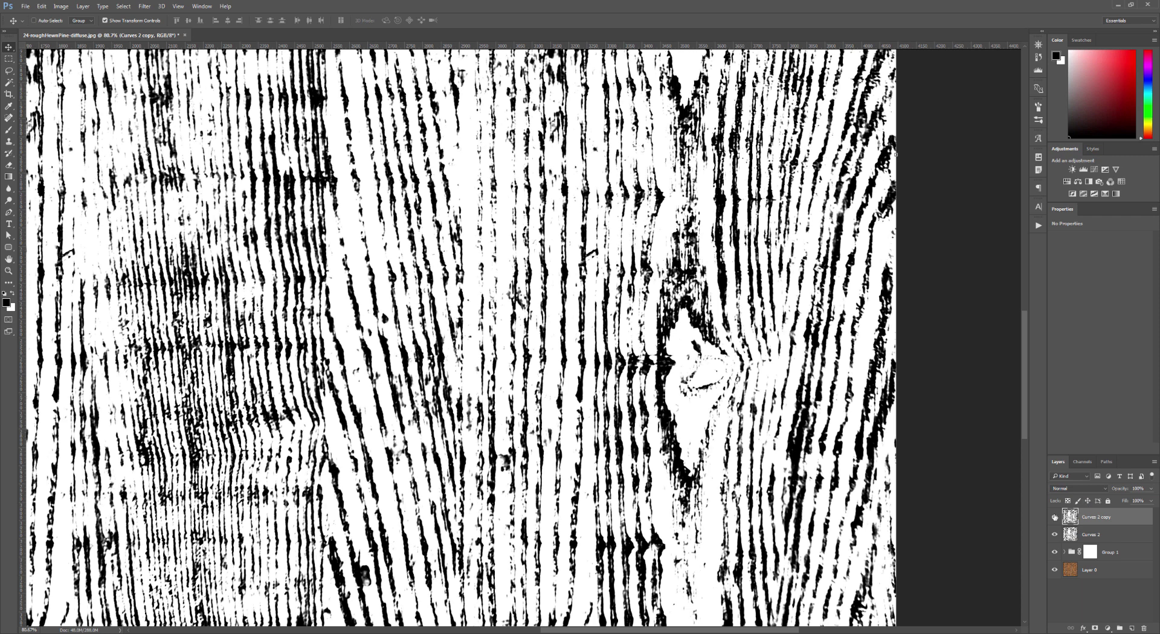
{"action": "key", "text": "b"}
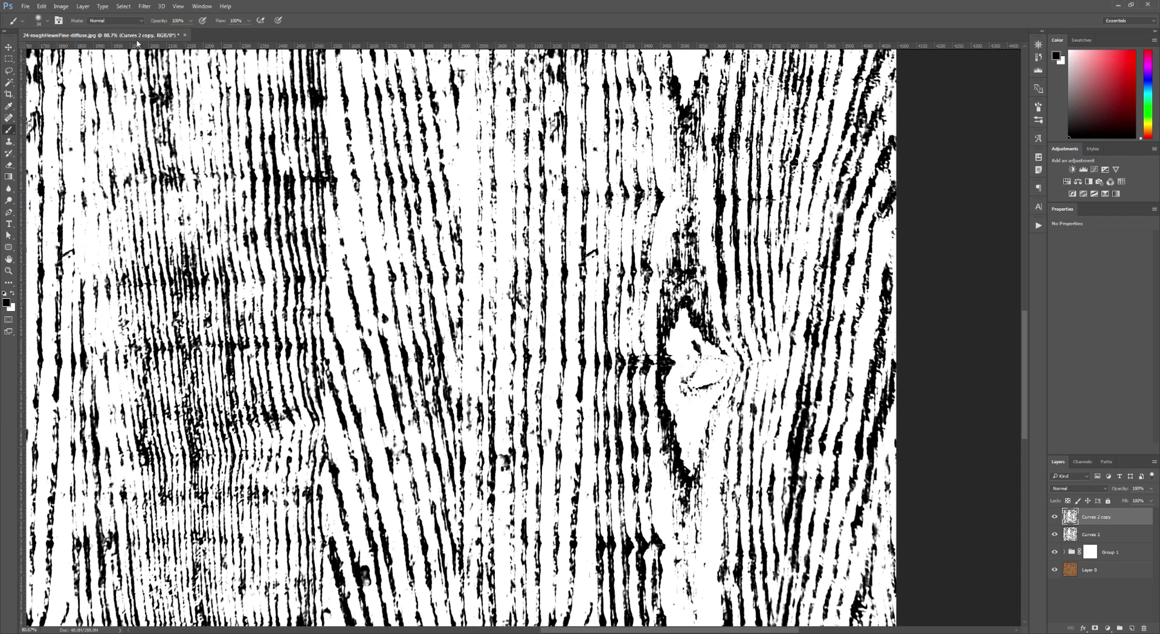
{"action": "left_click", "coordinate": [145, 6]}
{"action": "mouse_move", "coordinate": [241, 106]}
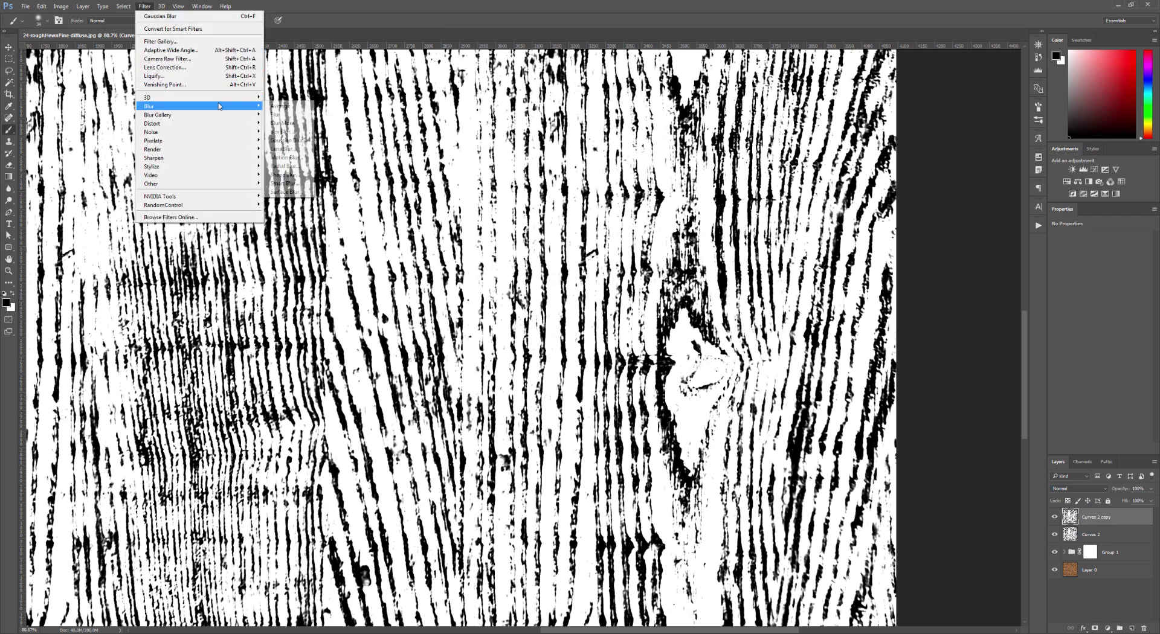
{"action": "left_click", "coordinate": [294, 140]}
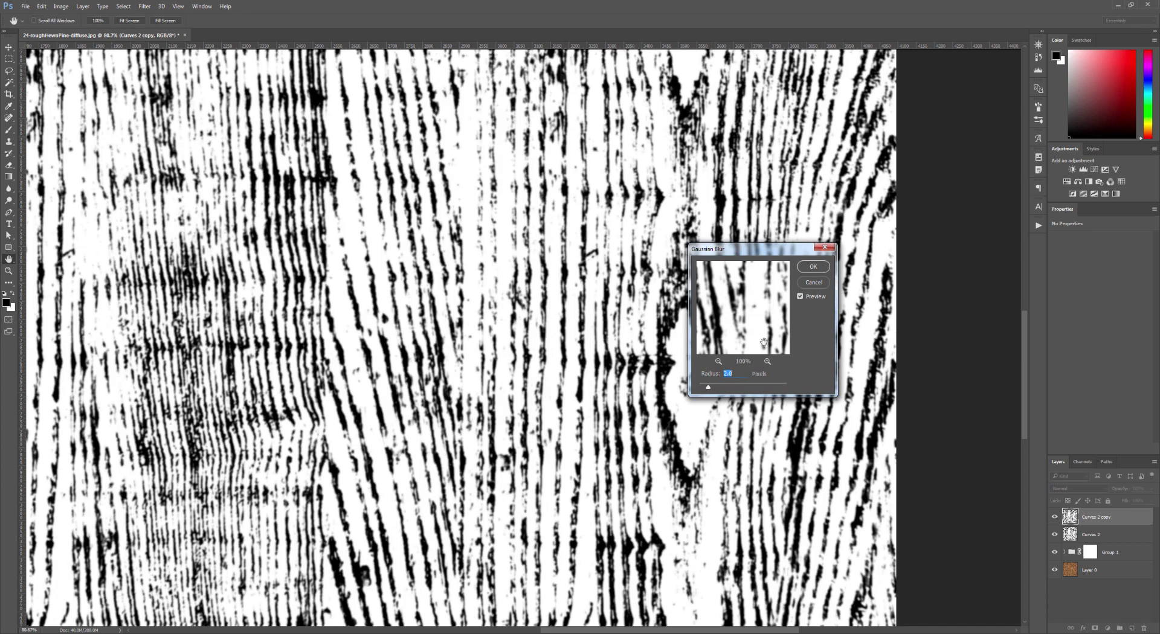
{"action": "type", "text": "2"}
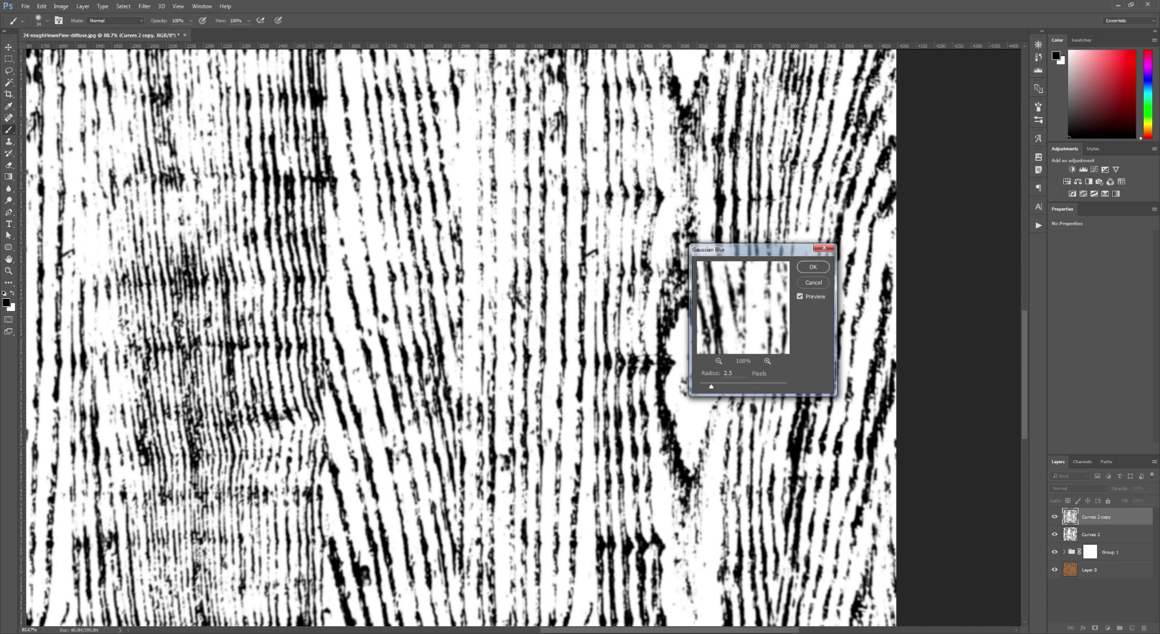
{"action": "key", "text": "Return"}
{"action": "key", "text": "b"}
Set the blurred Curves 2 copy layer's blend mode to Multiply
{"action": "scroll", "coordinate": [705, 373], "scroll_direction": "up", "scroll_amount": 5}
{"action": "key", "text": "v"}
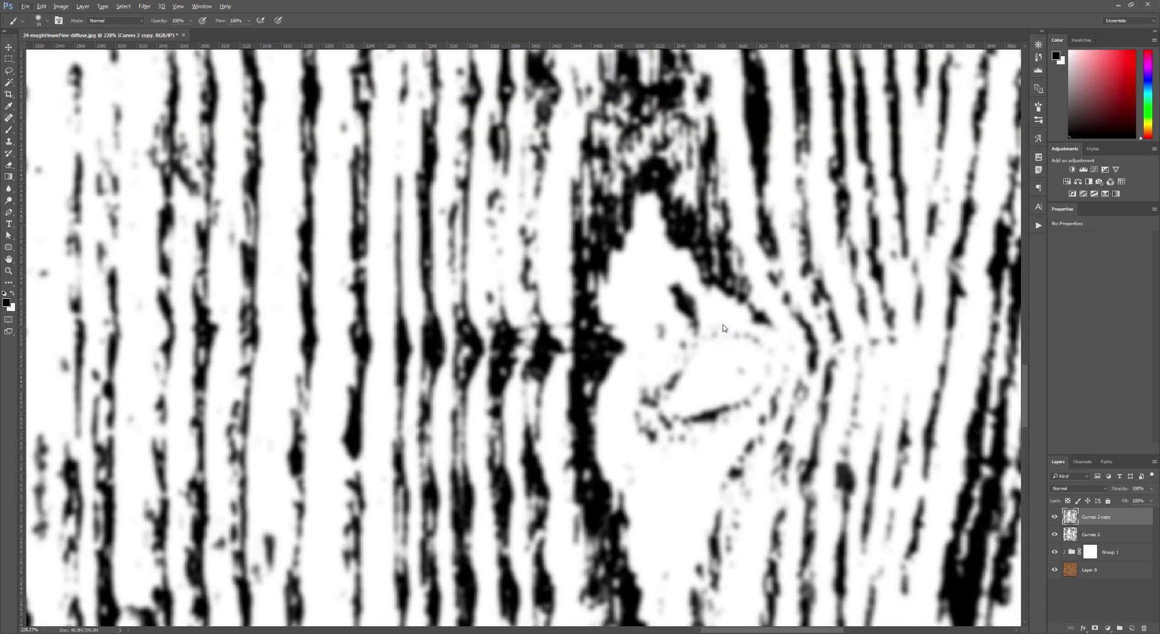
{"action": "left_click", "coordinate": [1069, 489]}
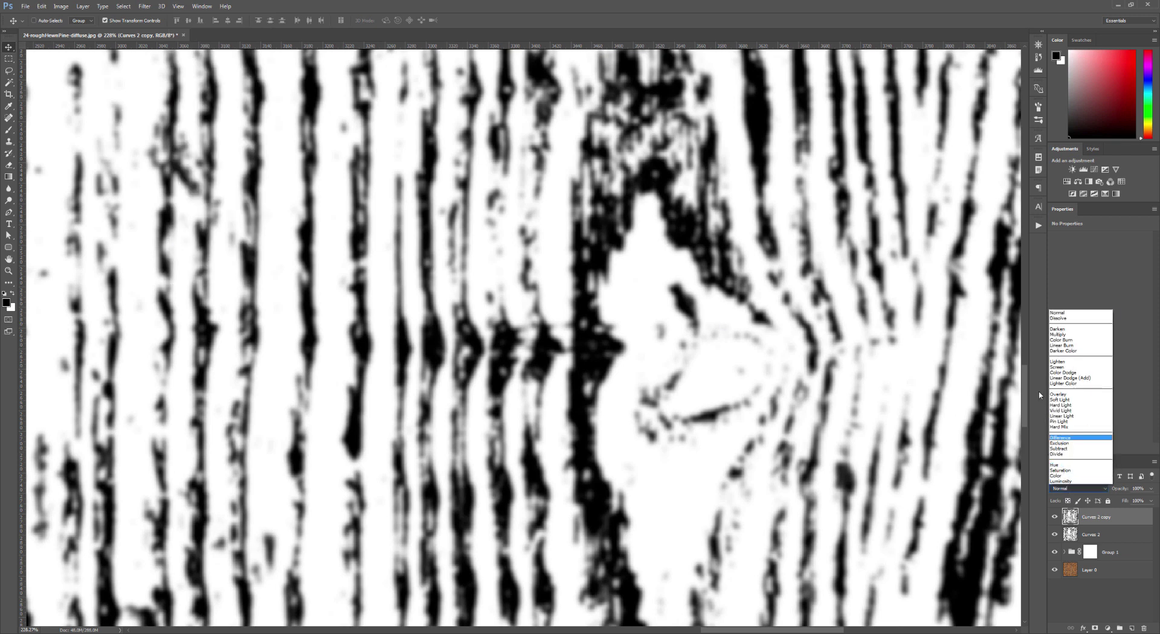
{"action": "left_click", "coordinate": [1078, 337]}
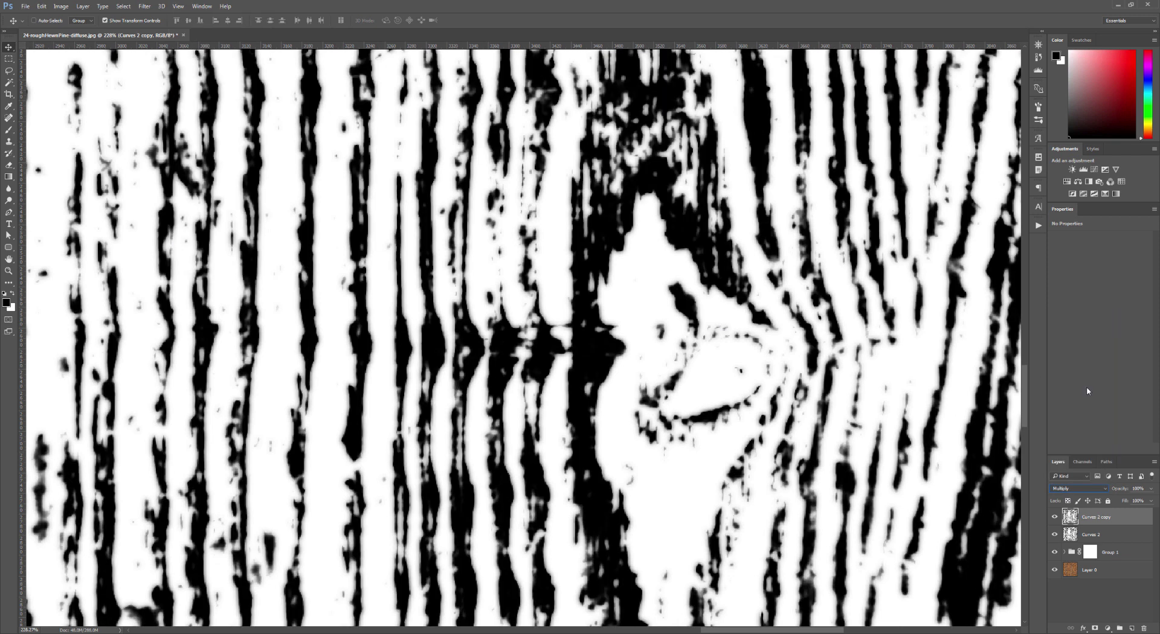
Limit the Curves 2 copy to its darker tones by splitting the This Layer white Blend If slider at about 77 / 172
{"action": "double_click", "coordinate": [1134, 515]}
{"action": "left_click_drag", "start_coordinate": [482, 387], "coordinate": [402, 387]}
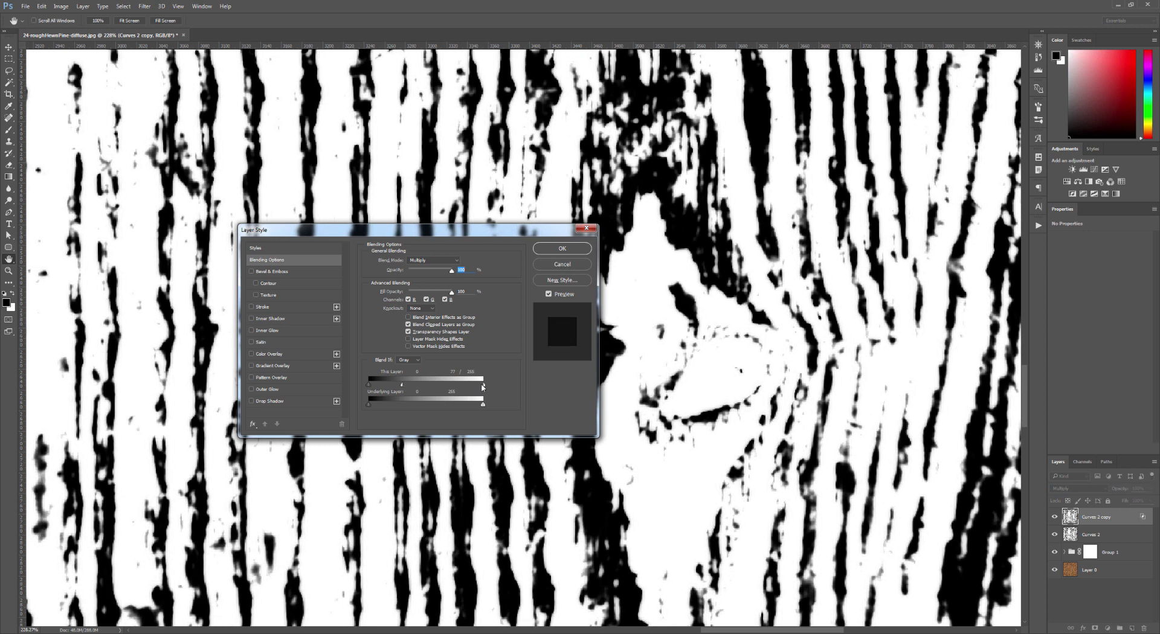
{"action": "left_click_drag", "start_coordinate": [483, 388], "coordinate": [447, 385]}
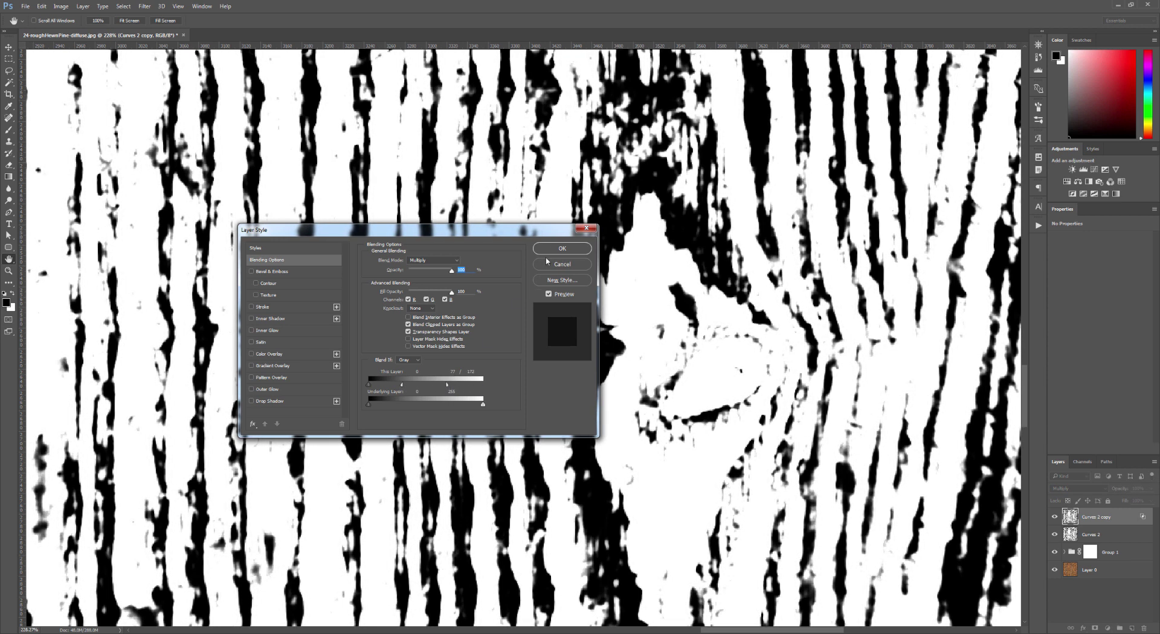
{"action": "left_click", "coordinate": [559, 249]}
Compare the grain with the Curves 2 copy layer hidden and shown, across the whole texture and close up on the curved grooves
{"action": "scroll", "coordinate": [831, 309], "scroll_direction": "down", "scroll_amount": 5}
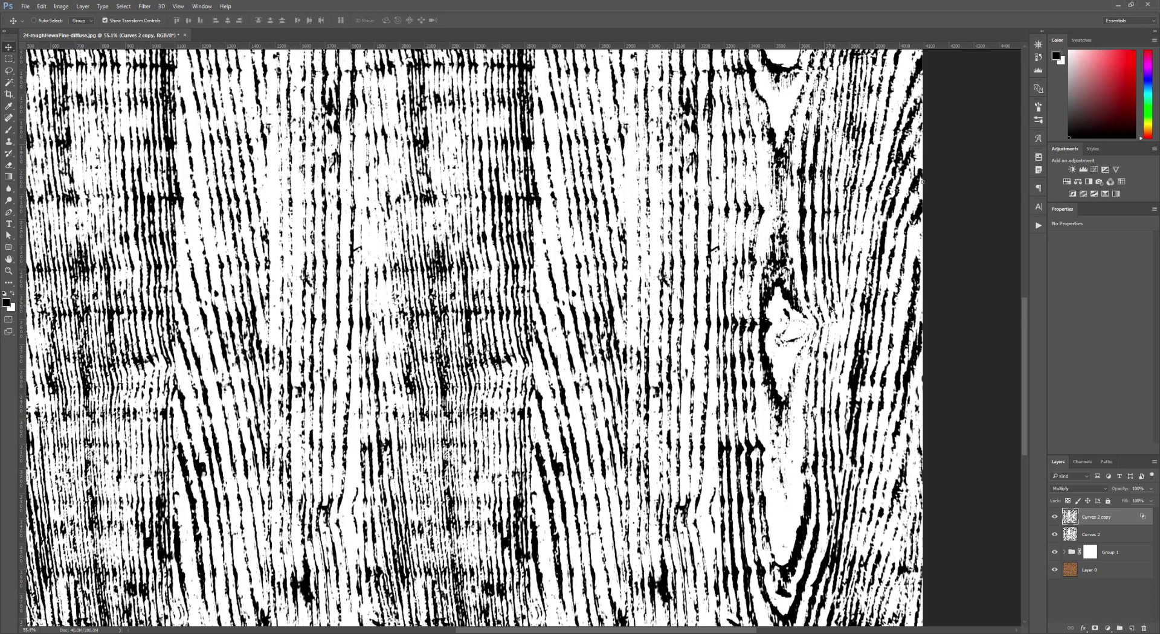
{"action": "scroll", "coordinate": [834, 311], "scroll_direction": "down", "scroll_amount": 3}
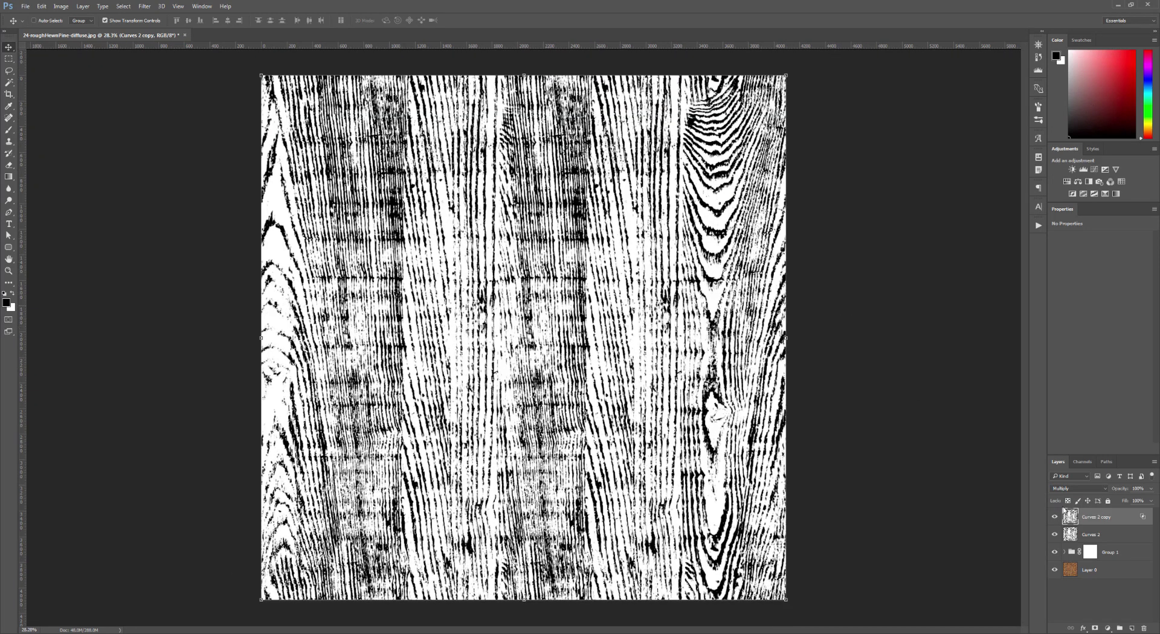
{"action": "left_click", "coordinate": [1055, 517]}
{"action": "left_click", "coordinate": [1055, 518]}
{"action": "scroll", "coordinate": [738, 263], "scroll_direction": "up", "scroll_amount": 6}
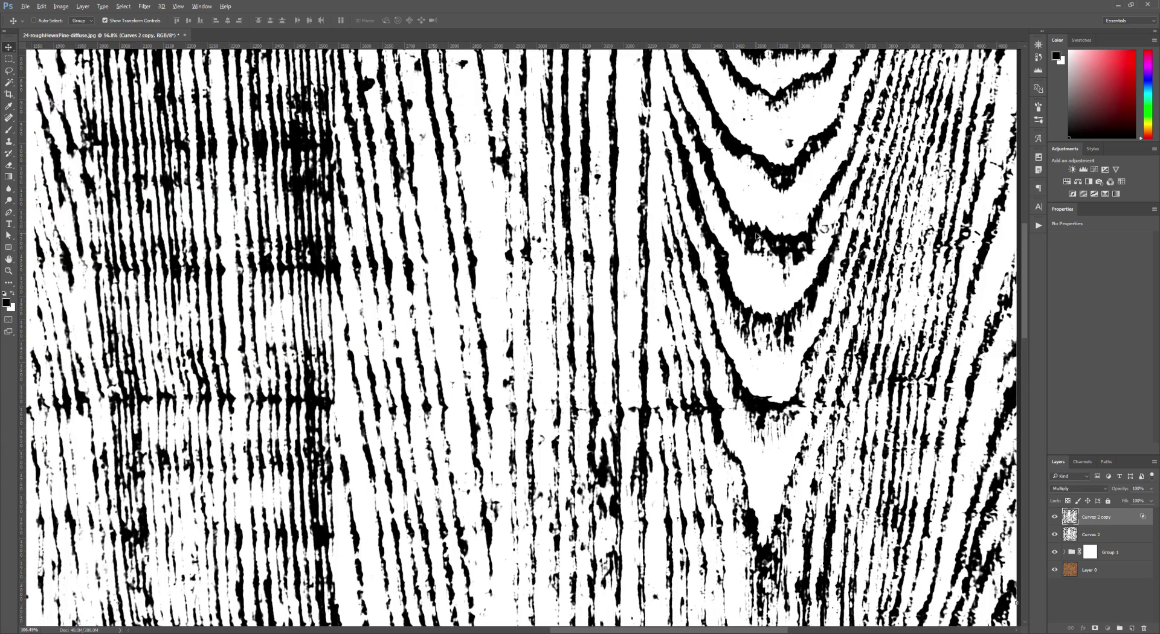
{"action": "scroll", "coordinate": [761, 244], "scroll_direction": "up", "scroll_amount": 1}
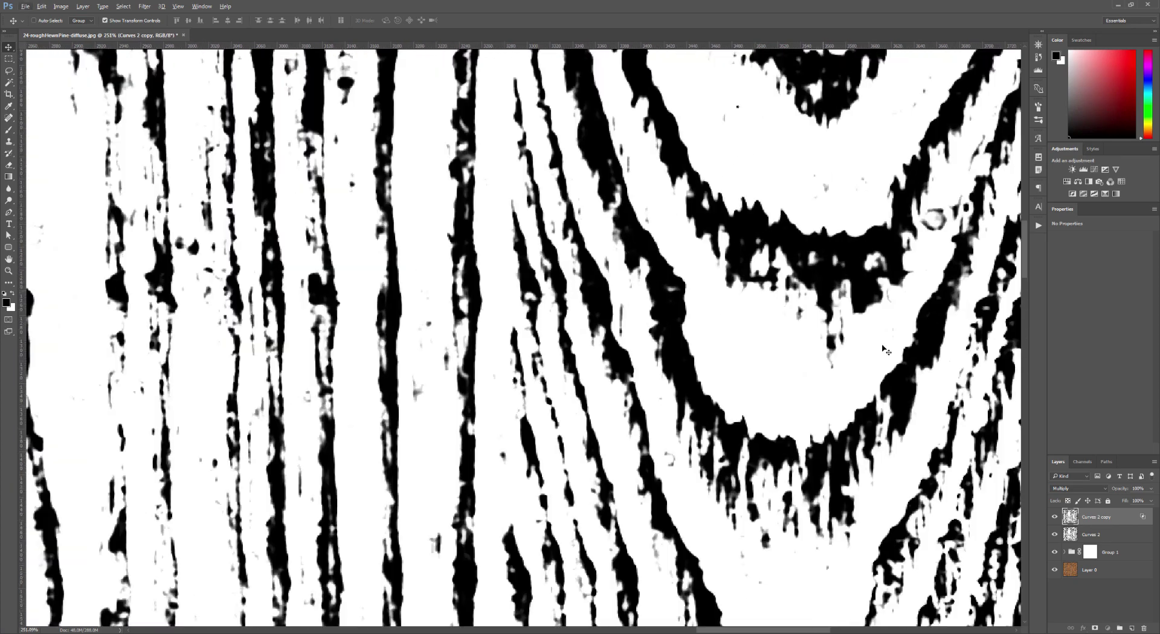
{"action": "left_click", "coordinate": [1055, 517]}
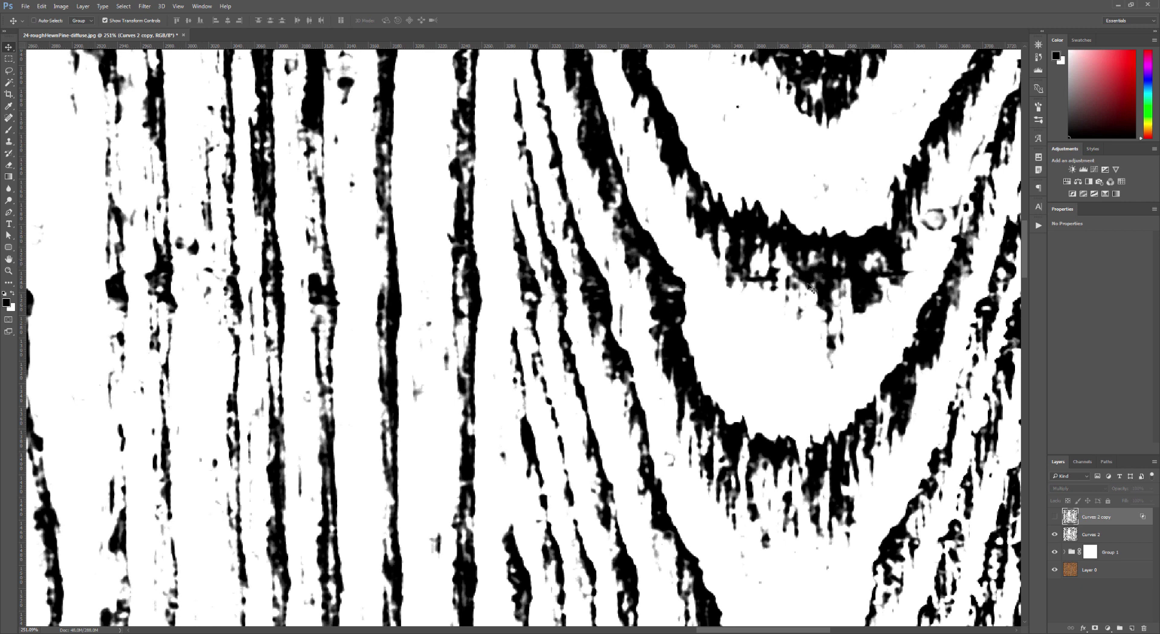
{"action": "left_click", "coordinate": [1056, 519]}
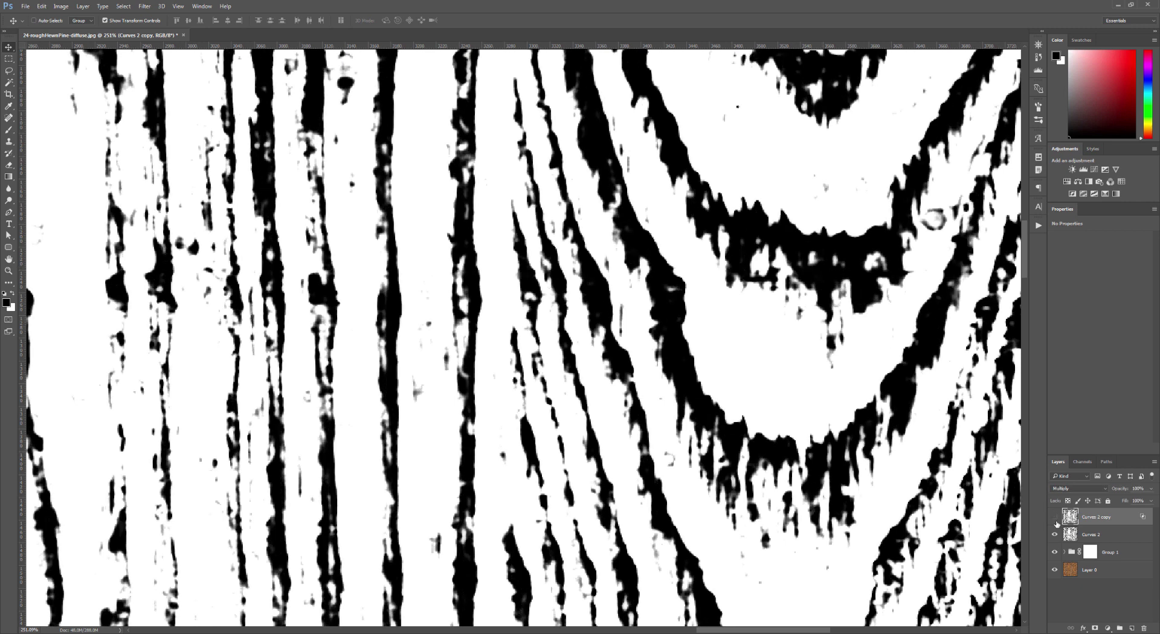
{"action": "left_click", "coordinate": [1055, 519]}
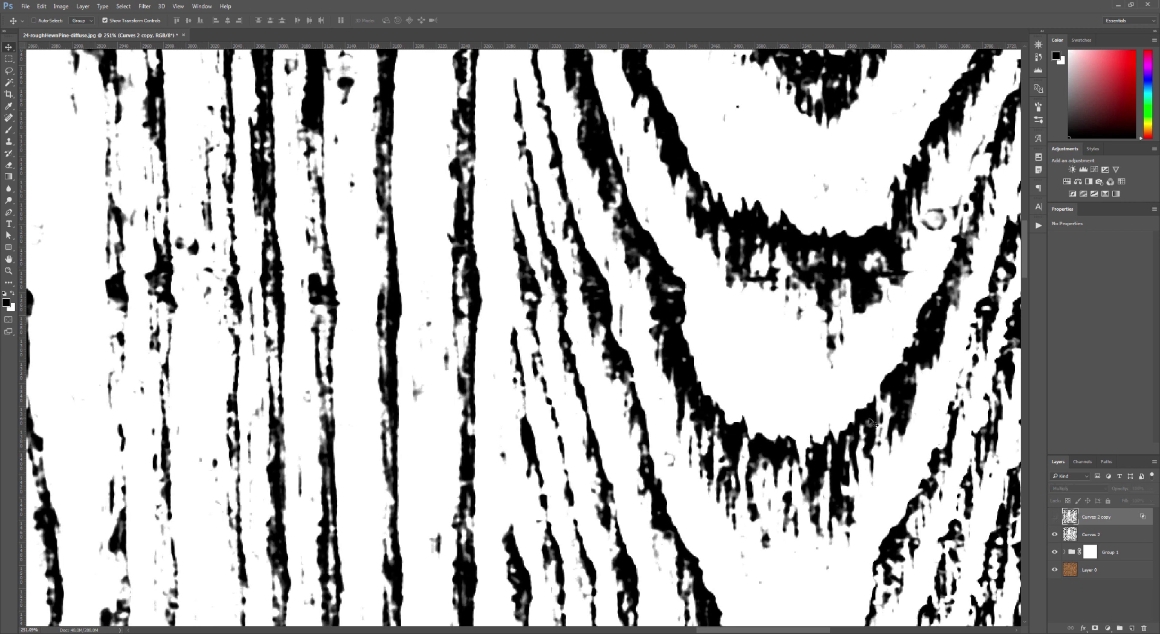
{"action": "left_click", "coordinate": [1055, 518]}
{"action": "left_click", "coordinate": [1055, 519]}
{"action": "left_click", "coordinate": [1054, 519]}
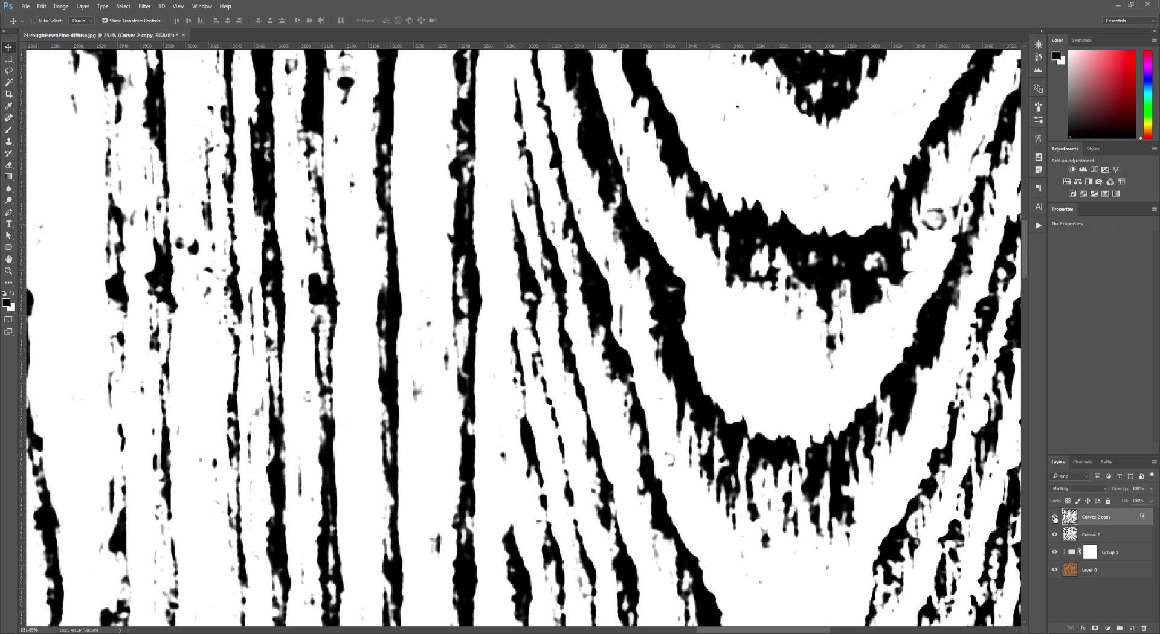
{"action": "left_click", "coordinate": [1055, 519]}
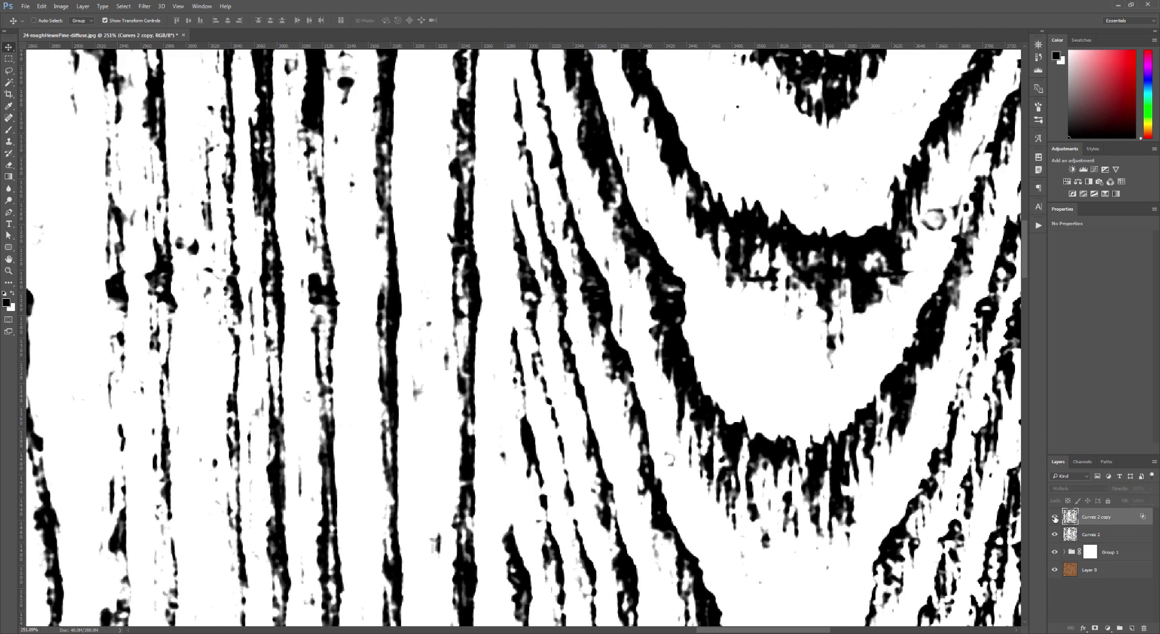
{"action": "left_click", "coordinate": [1055, 517]}
{"action": "left_click", "coordinate": [1054, 518]}
{"action": "left_click", "coordinate": [1054, 518]}
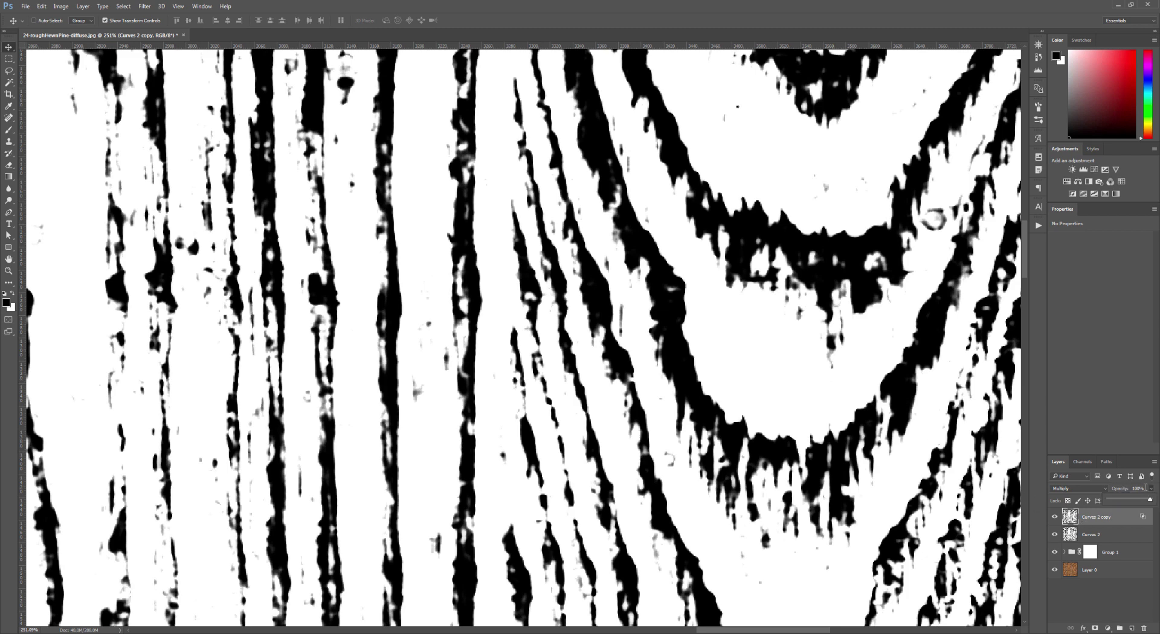
Lower the Curves 2 copy layer's opacity to 36% after trying 65%
{"action": "left_click", "coordinate": [1119, 488]}
{"action": "type", "text": "65"}
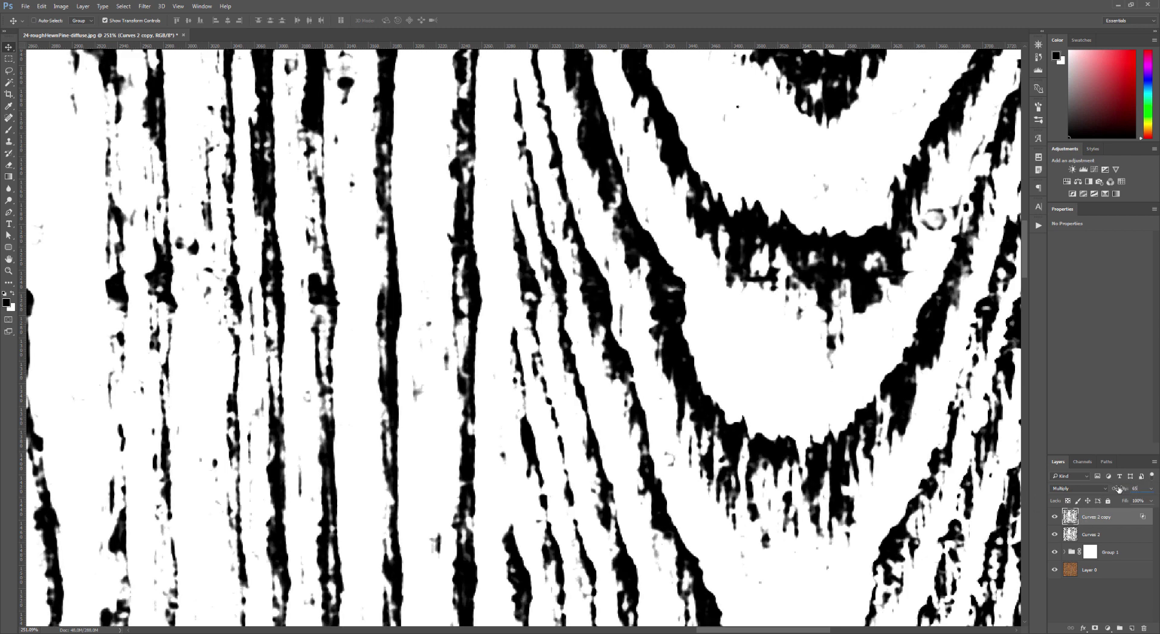
{"action": "type", "text": "b"}
{"action": "left_click", "coordinate": [1150, 489]}
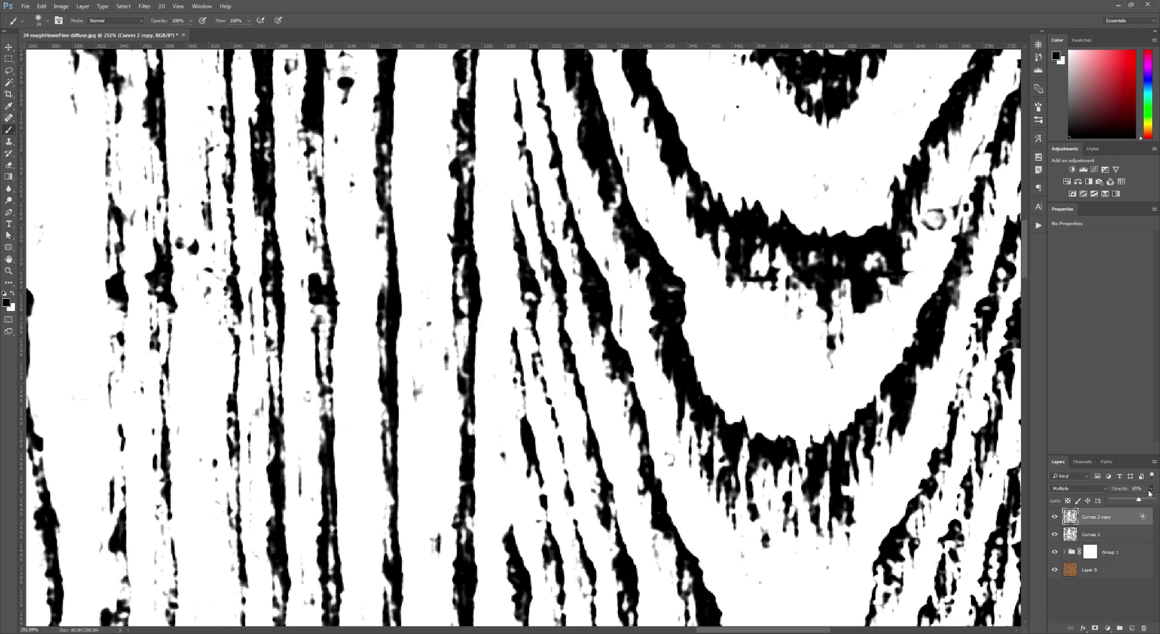
{"action": "left_click_drag", "start_coordinate": [1123, 502], "coordinate": [1130, 500]}
{"action": "left_click", "coordinate": [1027, 463]}
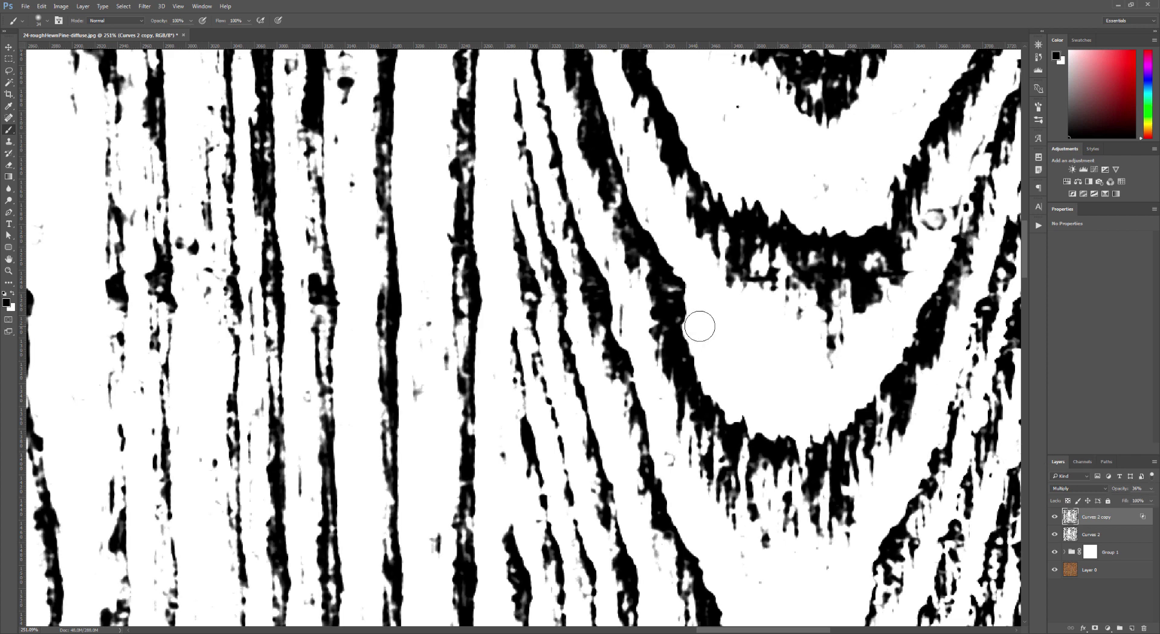
Merge the Curves 2 copy layer with the Curves 2 layer beneath it
{"action": "key", "text": "v"}
{"action": "left_click", "coordinate": [1117, 540], "text": "shift"}
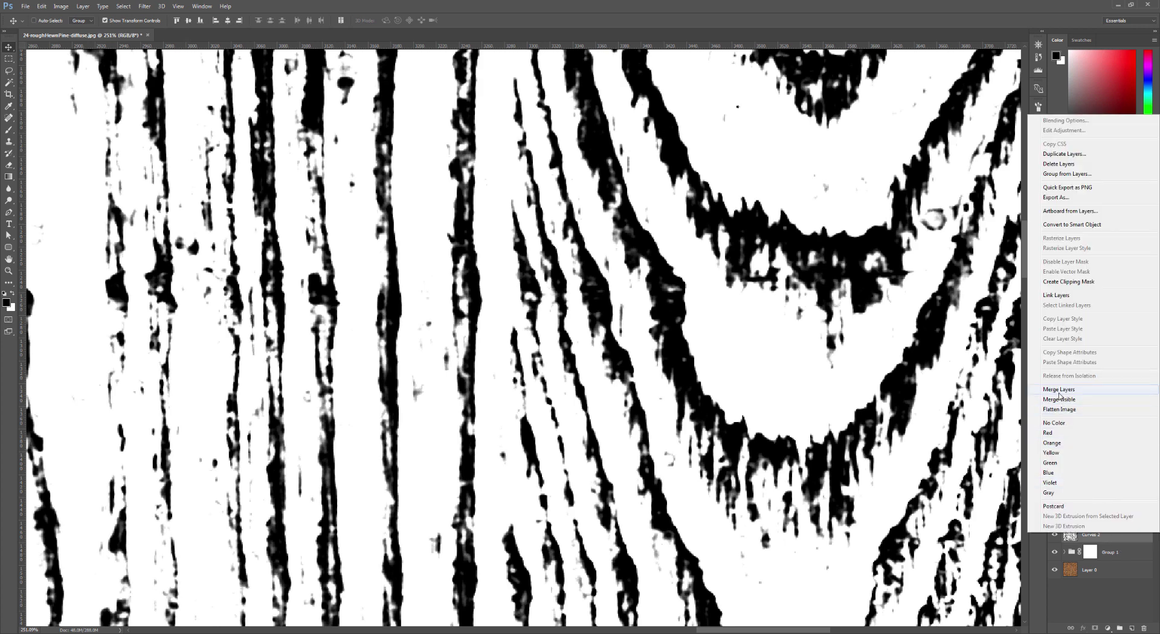
{"action": "left_click", "coordinate": [1059, 389]}
Hide the merged Curves 2 copy layer and expand Group 1, checking the original wood texture with the group hidden
{"action": "left_click", "coordinate": [1056, 518]}
{"action": "left_click", "coordinate": [1055, 535]}
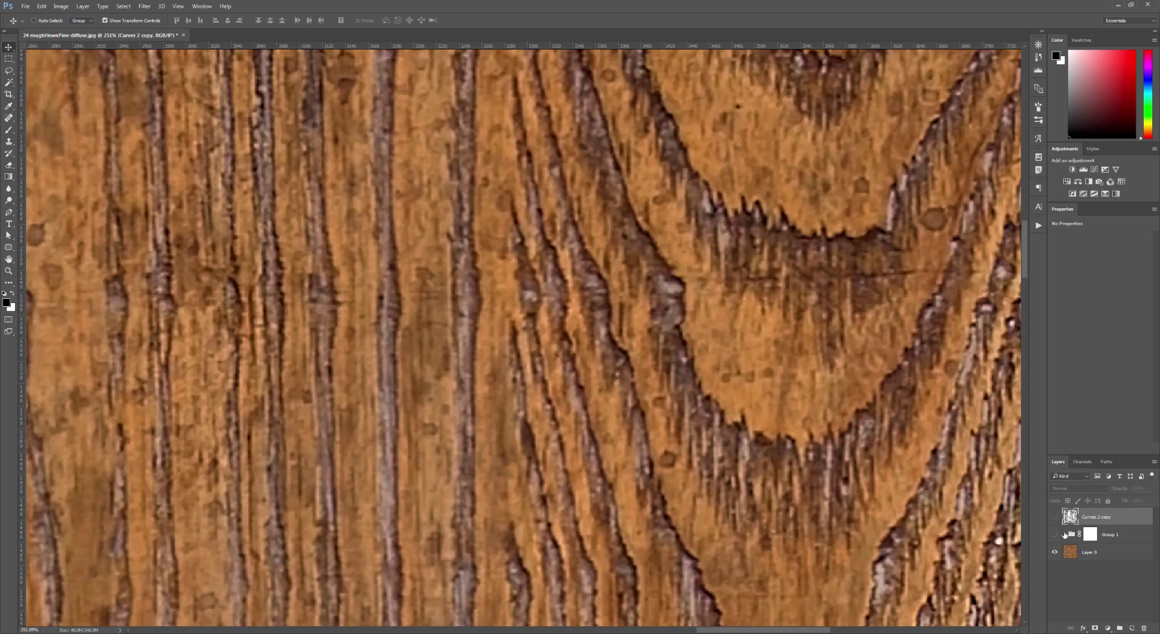
{"action": "left_click", "coordinate": [1064, 535]}
{"action": "left_click", "coordinate": [1055, 535]}
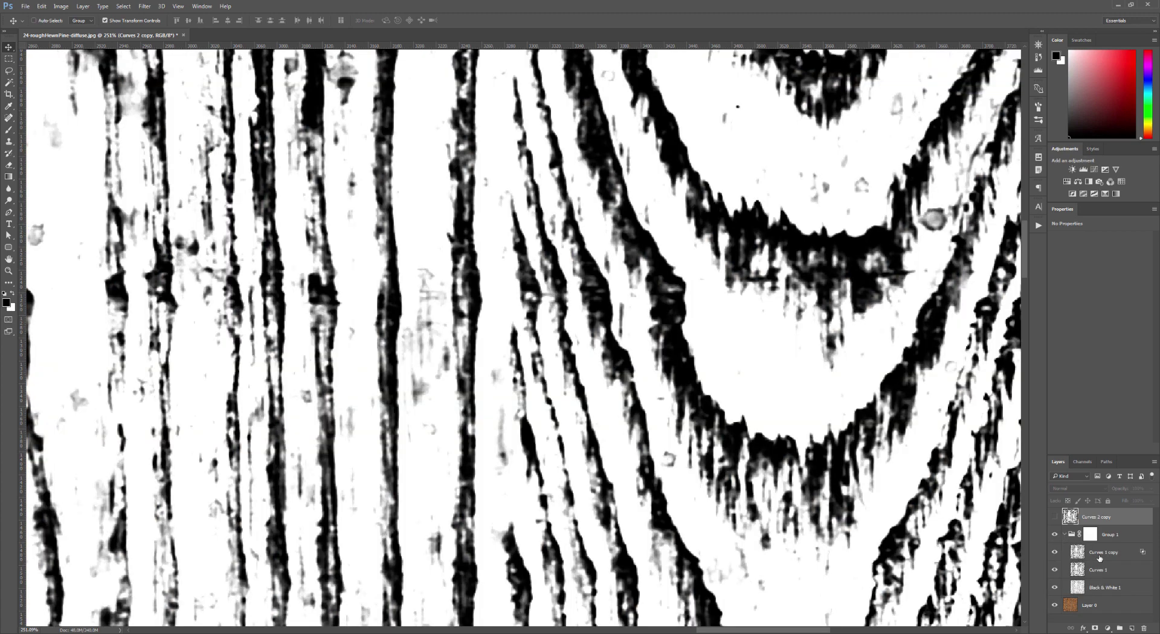
Group the Curves 1 copy and Curves 1 layers together inside Group 1
{"action": "left_click", "coordinate": [1100, 558]}
{"action": "left_click", "coordinate": [1099, 570], "text": "shift"}
{"action": "key", "text": "ctrl+g"}
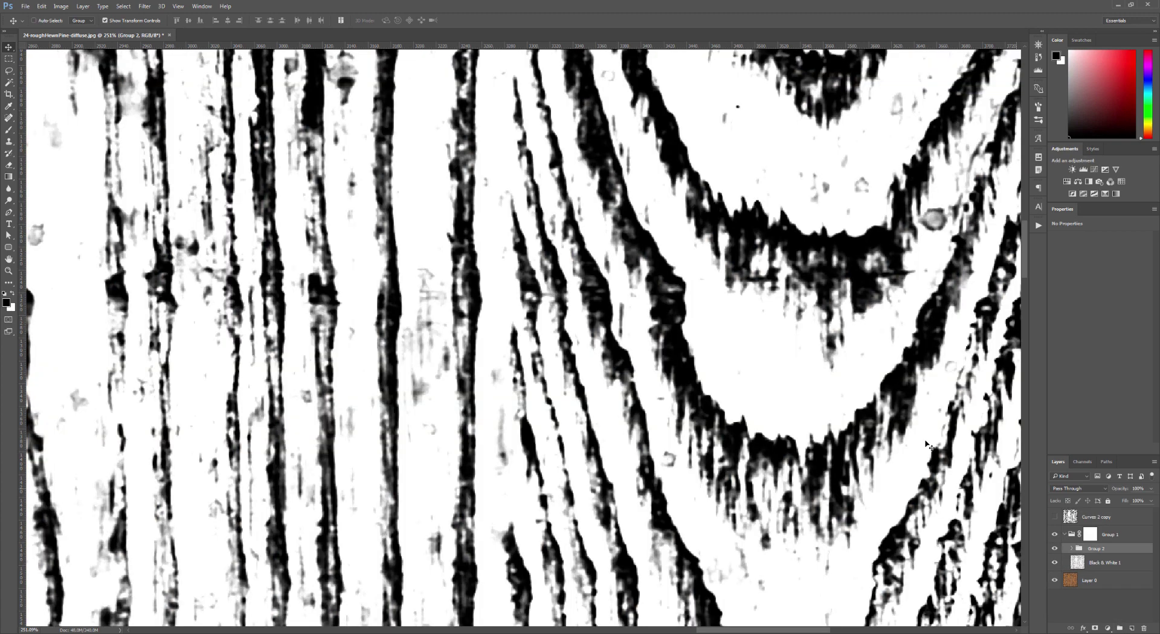
{"action": "scroll", "coordinate": [929, 446], "scroll_direction": "down", "scroll_amount": 8}
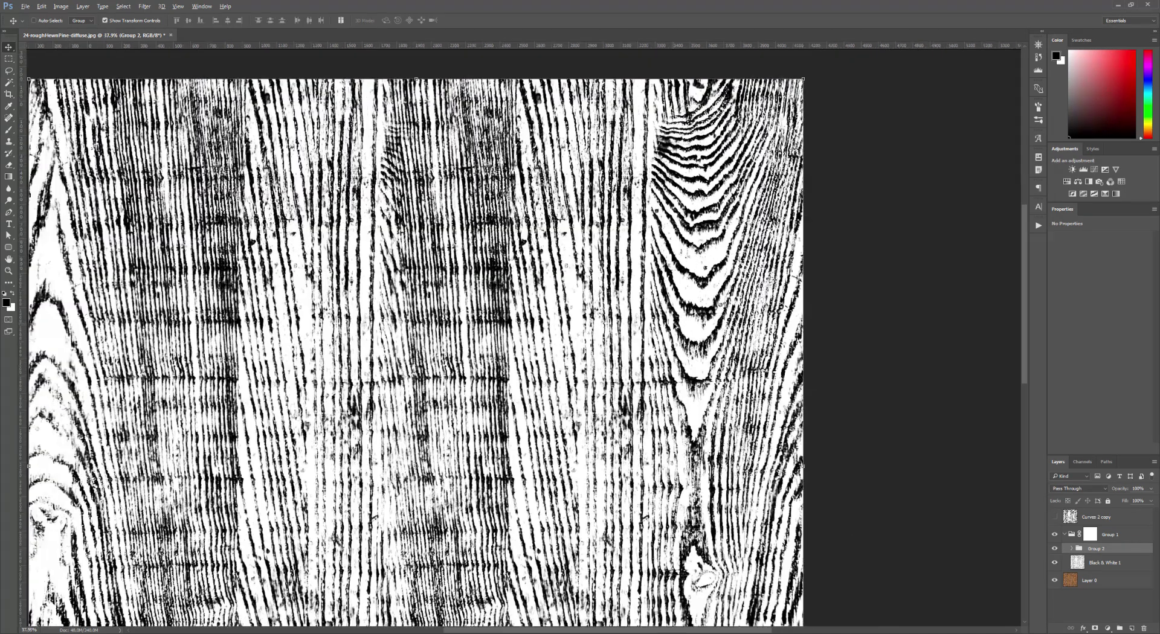
{"action": "scroll", "coordinate": [675, 326], "scroll_direction": "down", "scroll_amount": 2}
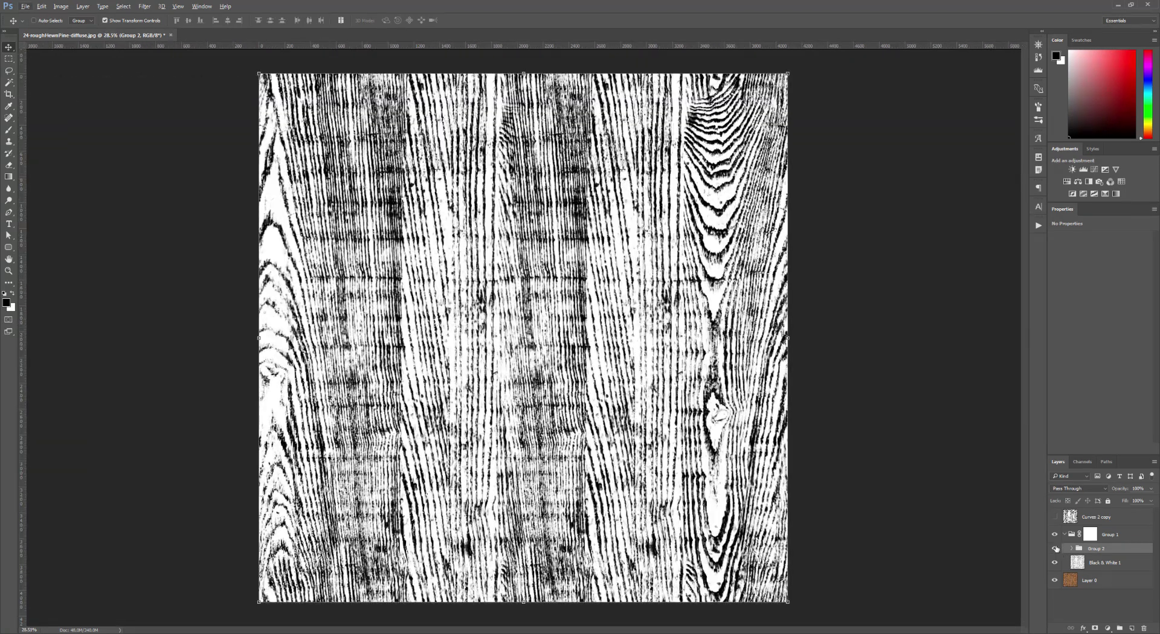
Compare the original wood, Black & White 1 and Group 2 stages by toggling their visibility, leaving all of Group 1 shown
{"action": "left_click", "coordinate": [1054, 563]}
{"action": "left_click", "coordinate": [1054, 534]}
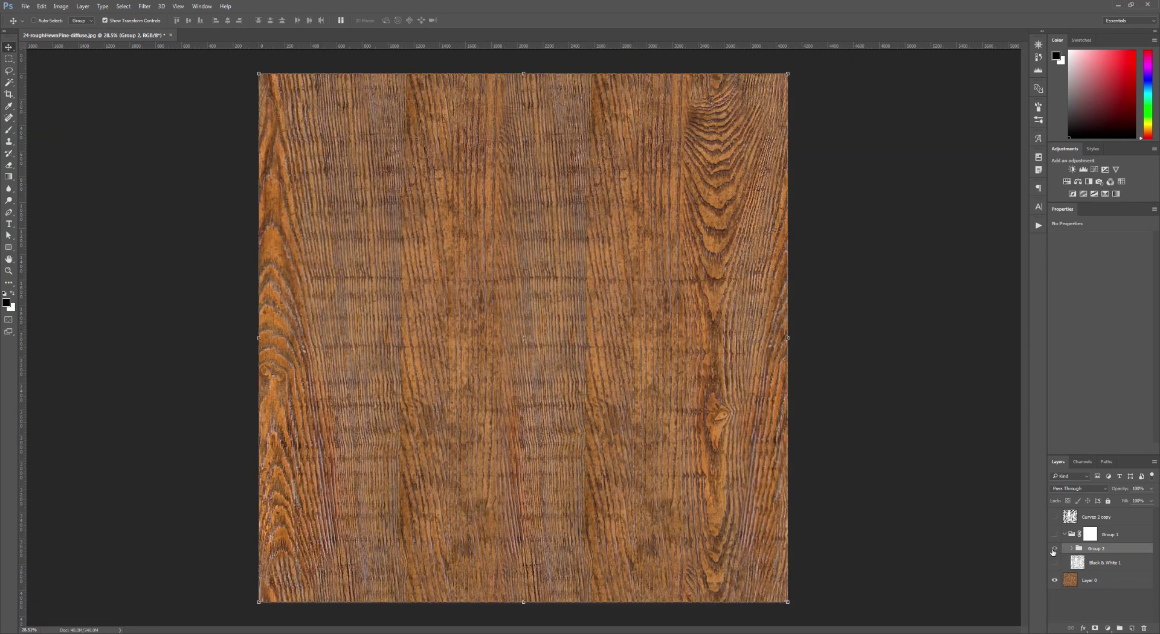
{"action": "left_click", "coordinate": [1054, 535]}
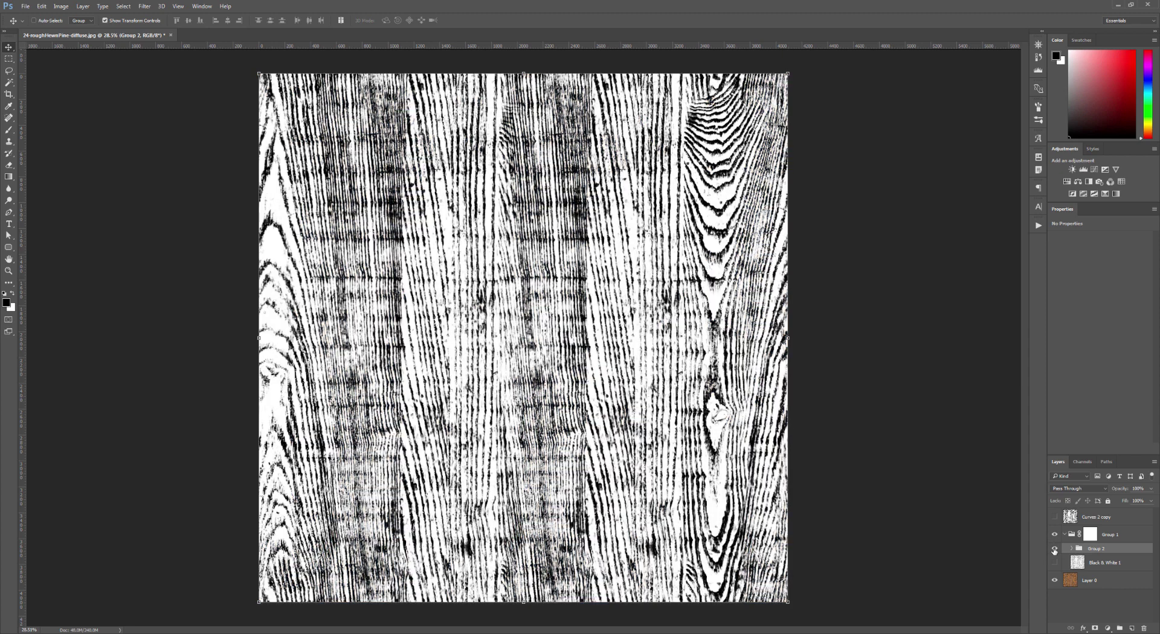
{"action": "left_click", "coordinate": [1054, 549]}
{"action": "left_click", "coordinate": [1054, 562]}
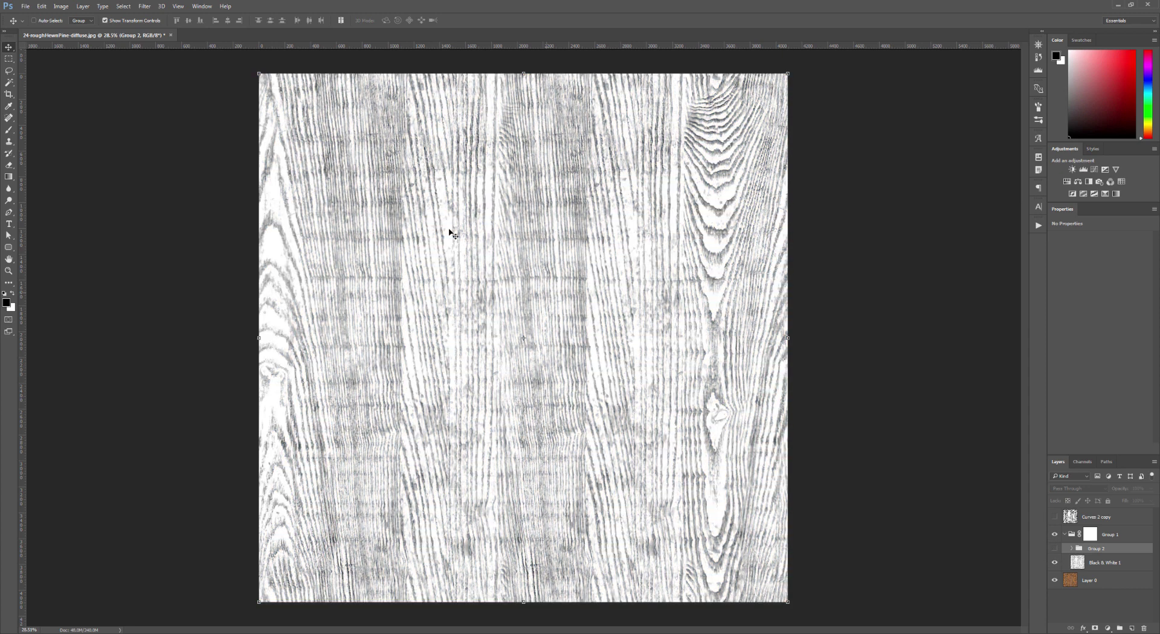
{"action": "left_click", "coordinate": [1055, 549]}
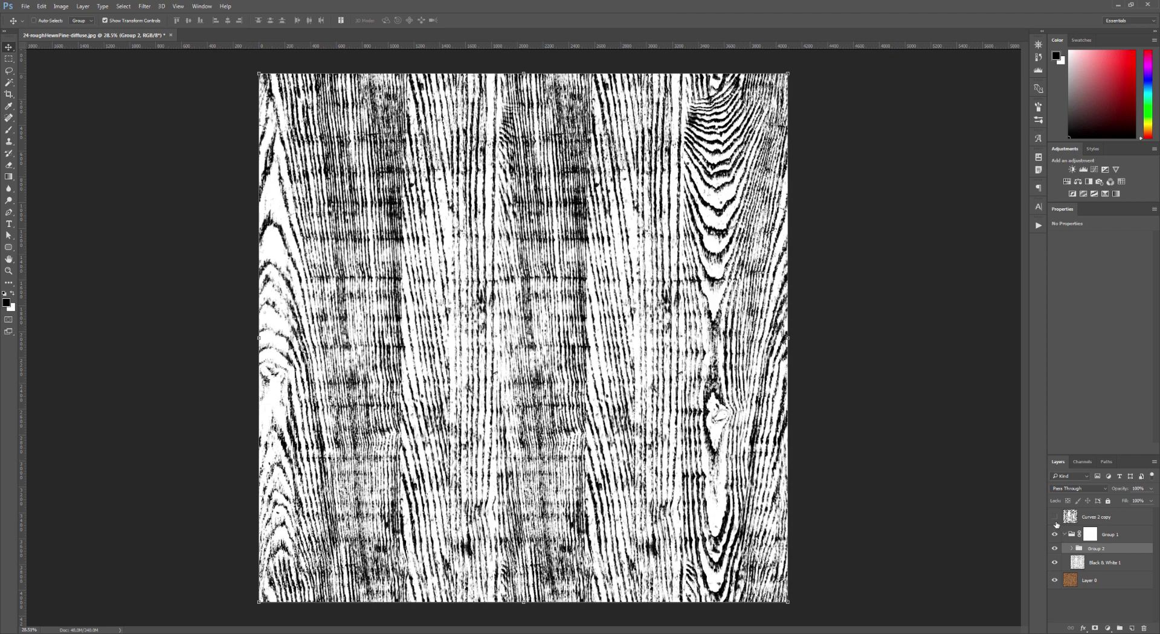
Show the Curves 2 copy layer again, comparing the grooves up close with and without it, and fit the whole texture in view
{"action": "left_click", "coordinate": [1055, 517]}
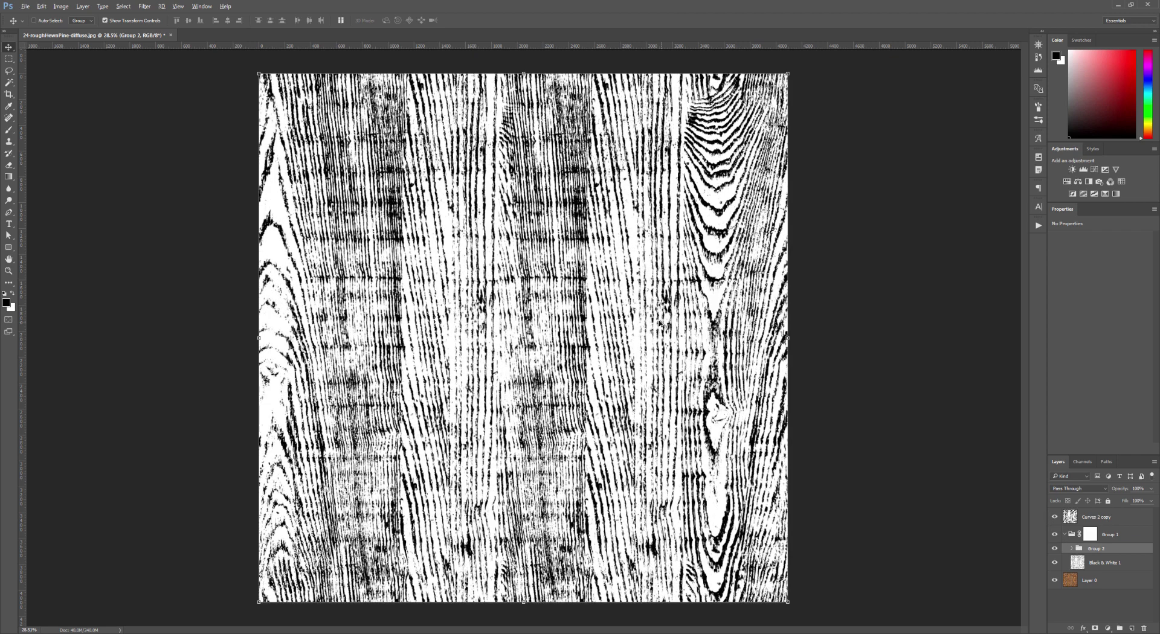
{"action": "scroll", "coordinate": [660, 323], "scroll_direction": "up", "scroll_amount": 5}
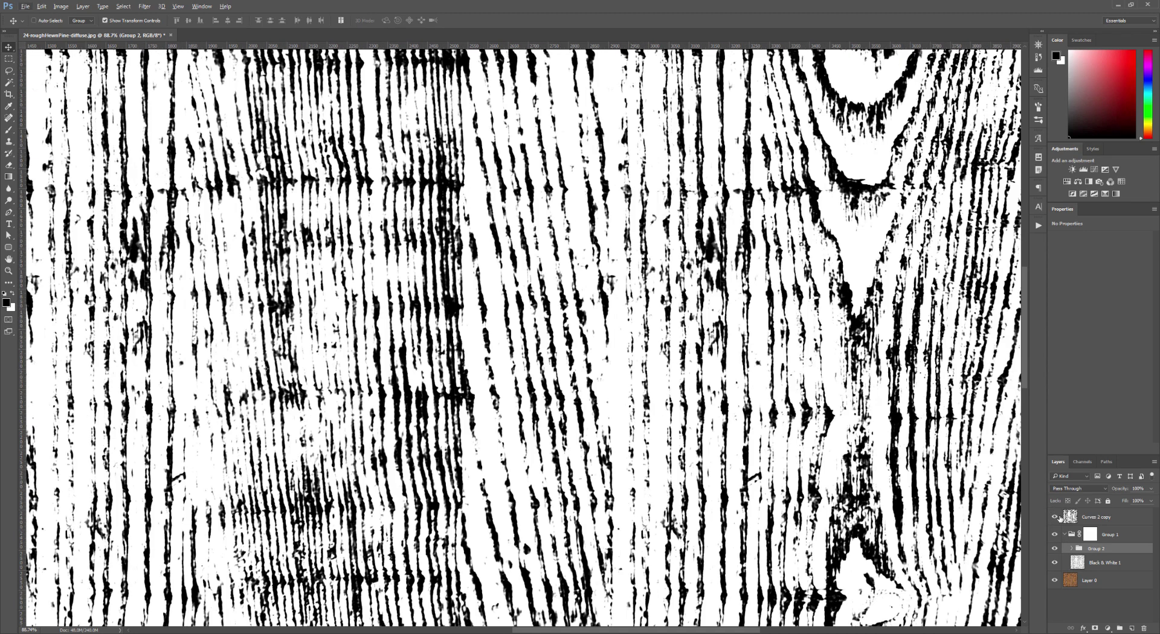
{"action": "left_click", "coordinate": [1055, 517]}
{"action": "left_click", "coordinate": [1055, 517]}
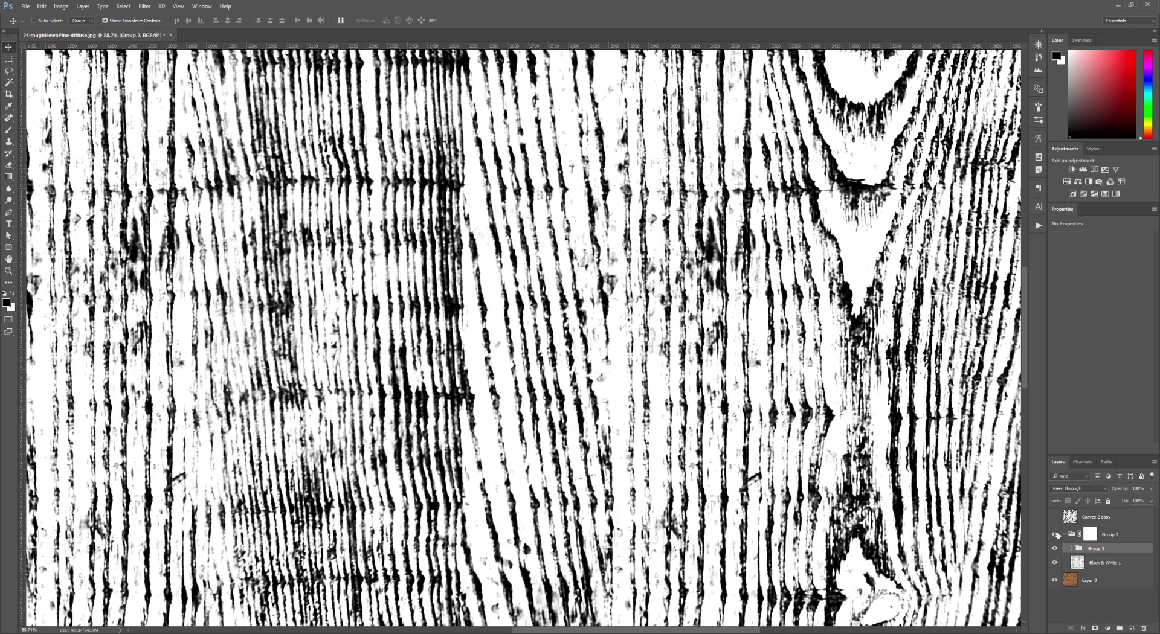
{"action": "left_click", "coordinate": [1055, 517]}
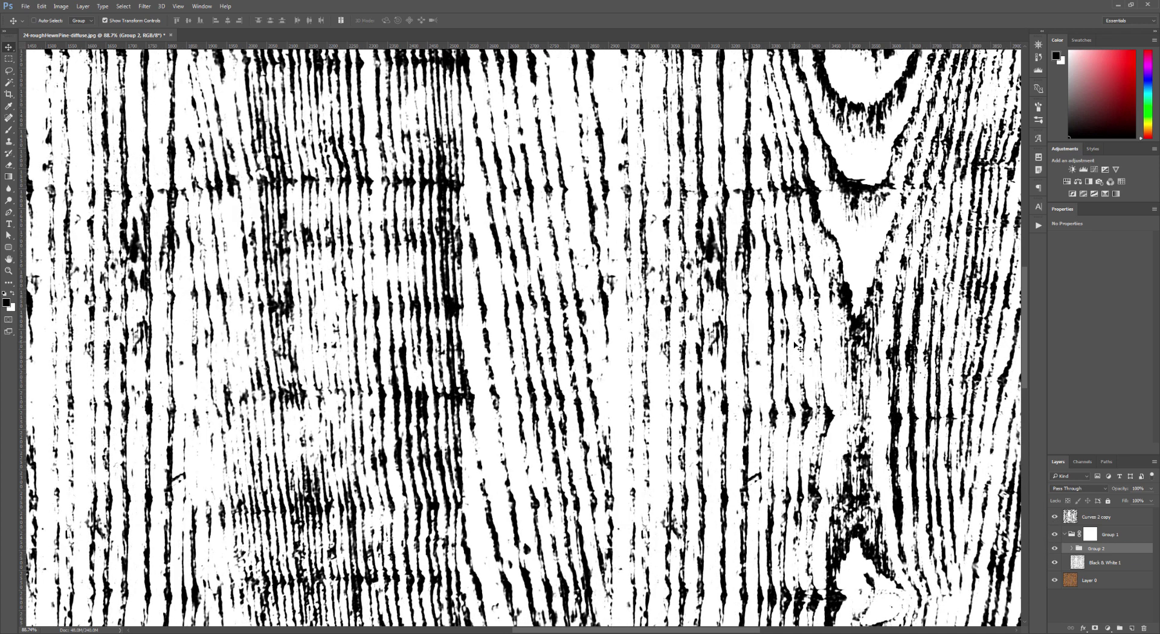
{"action": "scroll", "coordinate": [728, 342], "scroll_direction": "down", "scroll_amount": 2}
{"action": "key", "text": "ctrl+0"}
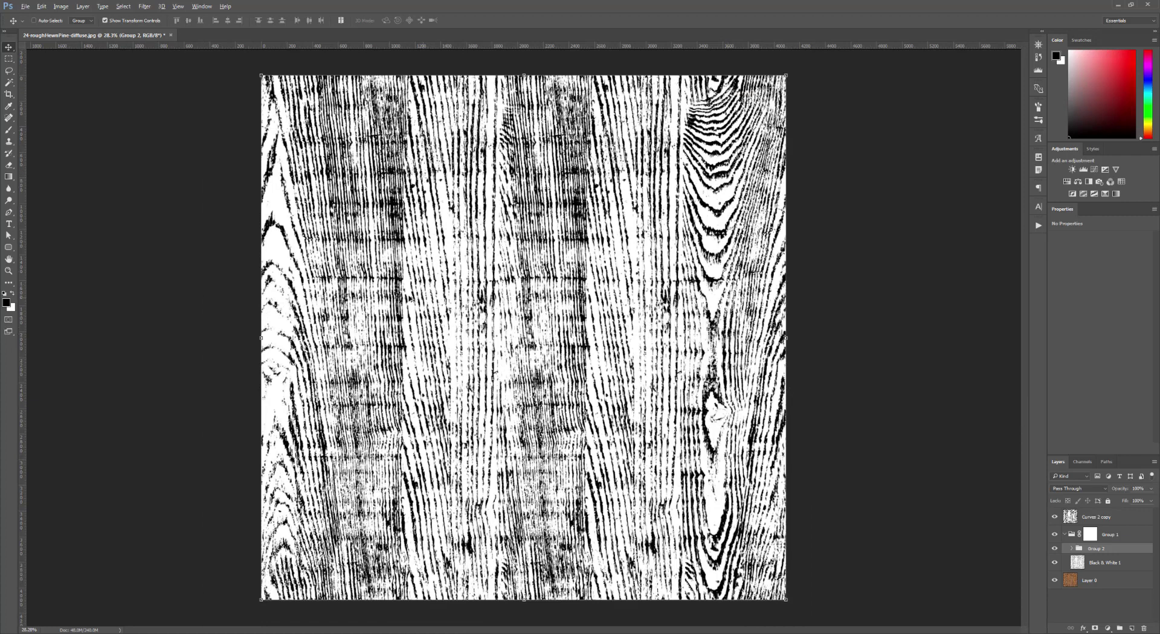